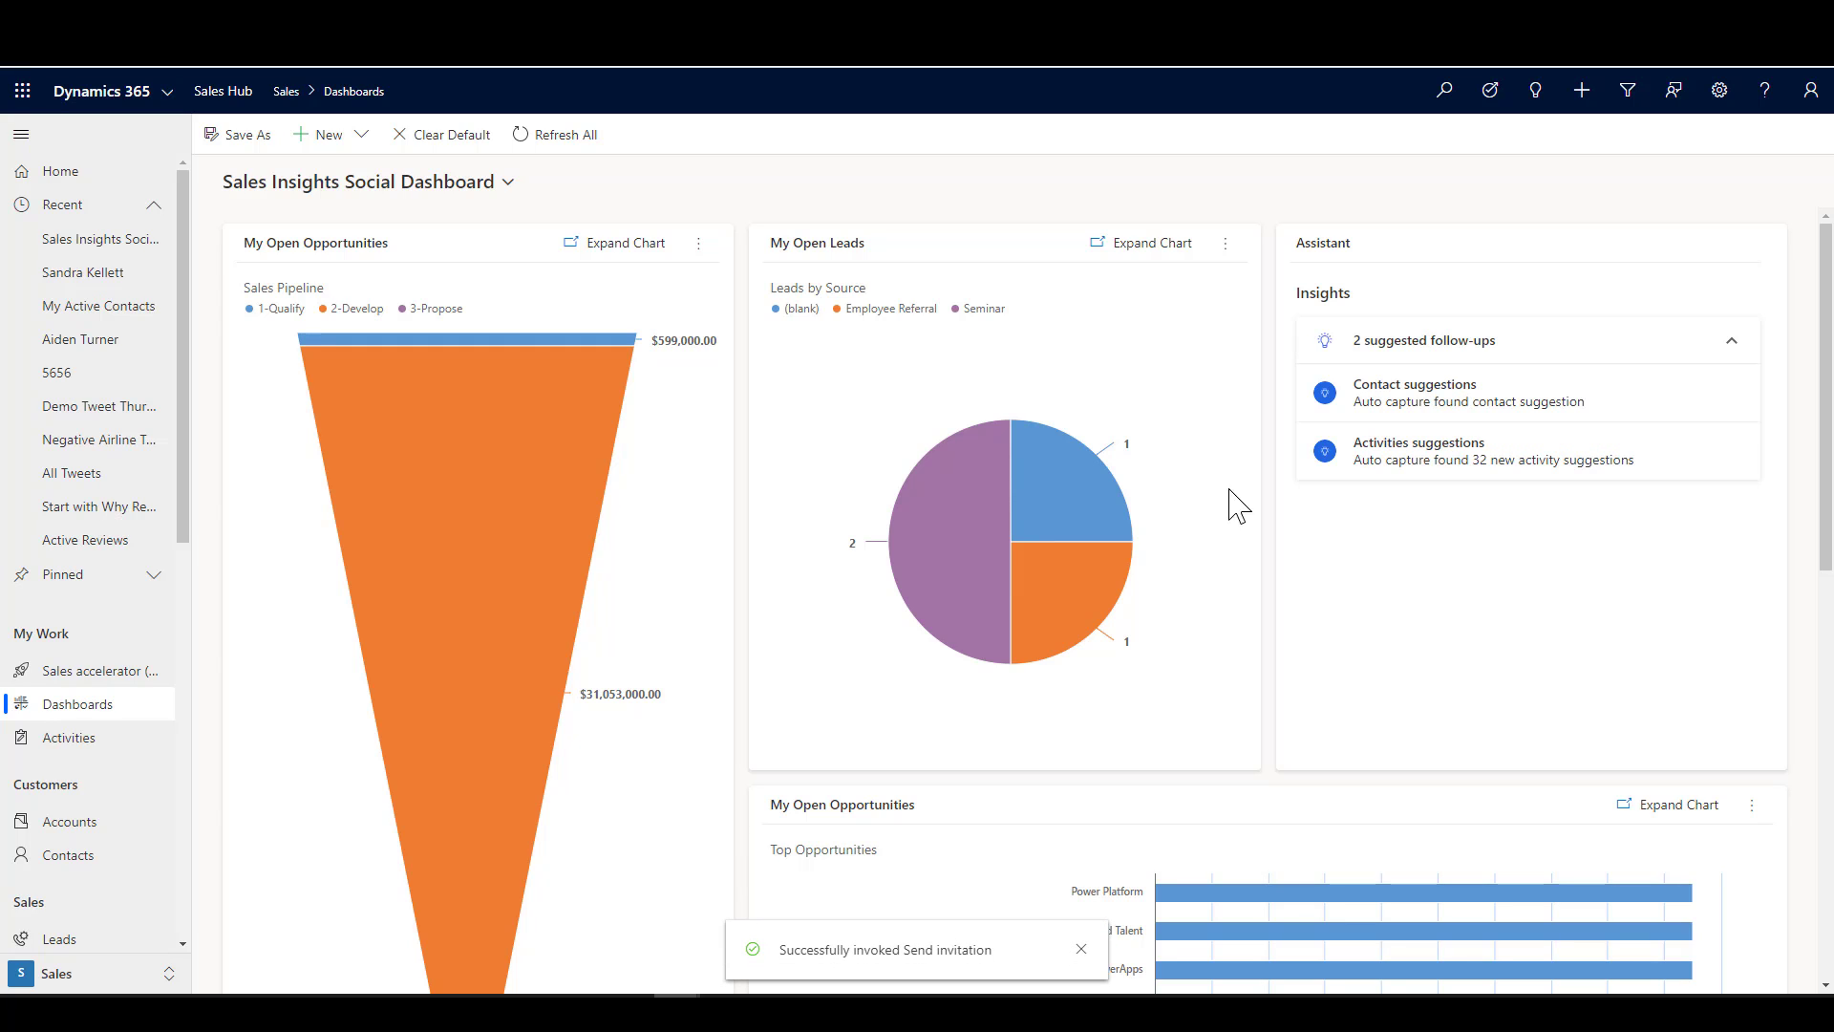
# Open the recently viewed contact's record and expand the newest email in the timeline to read and open it.
pyautogui.click(125, 275)
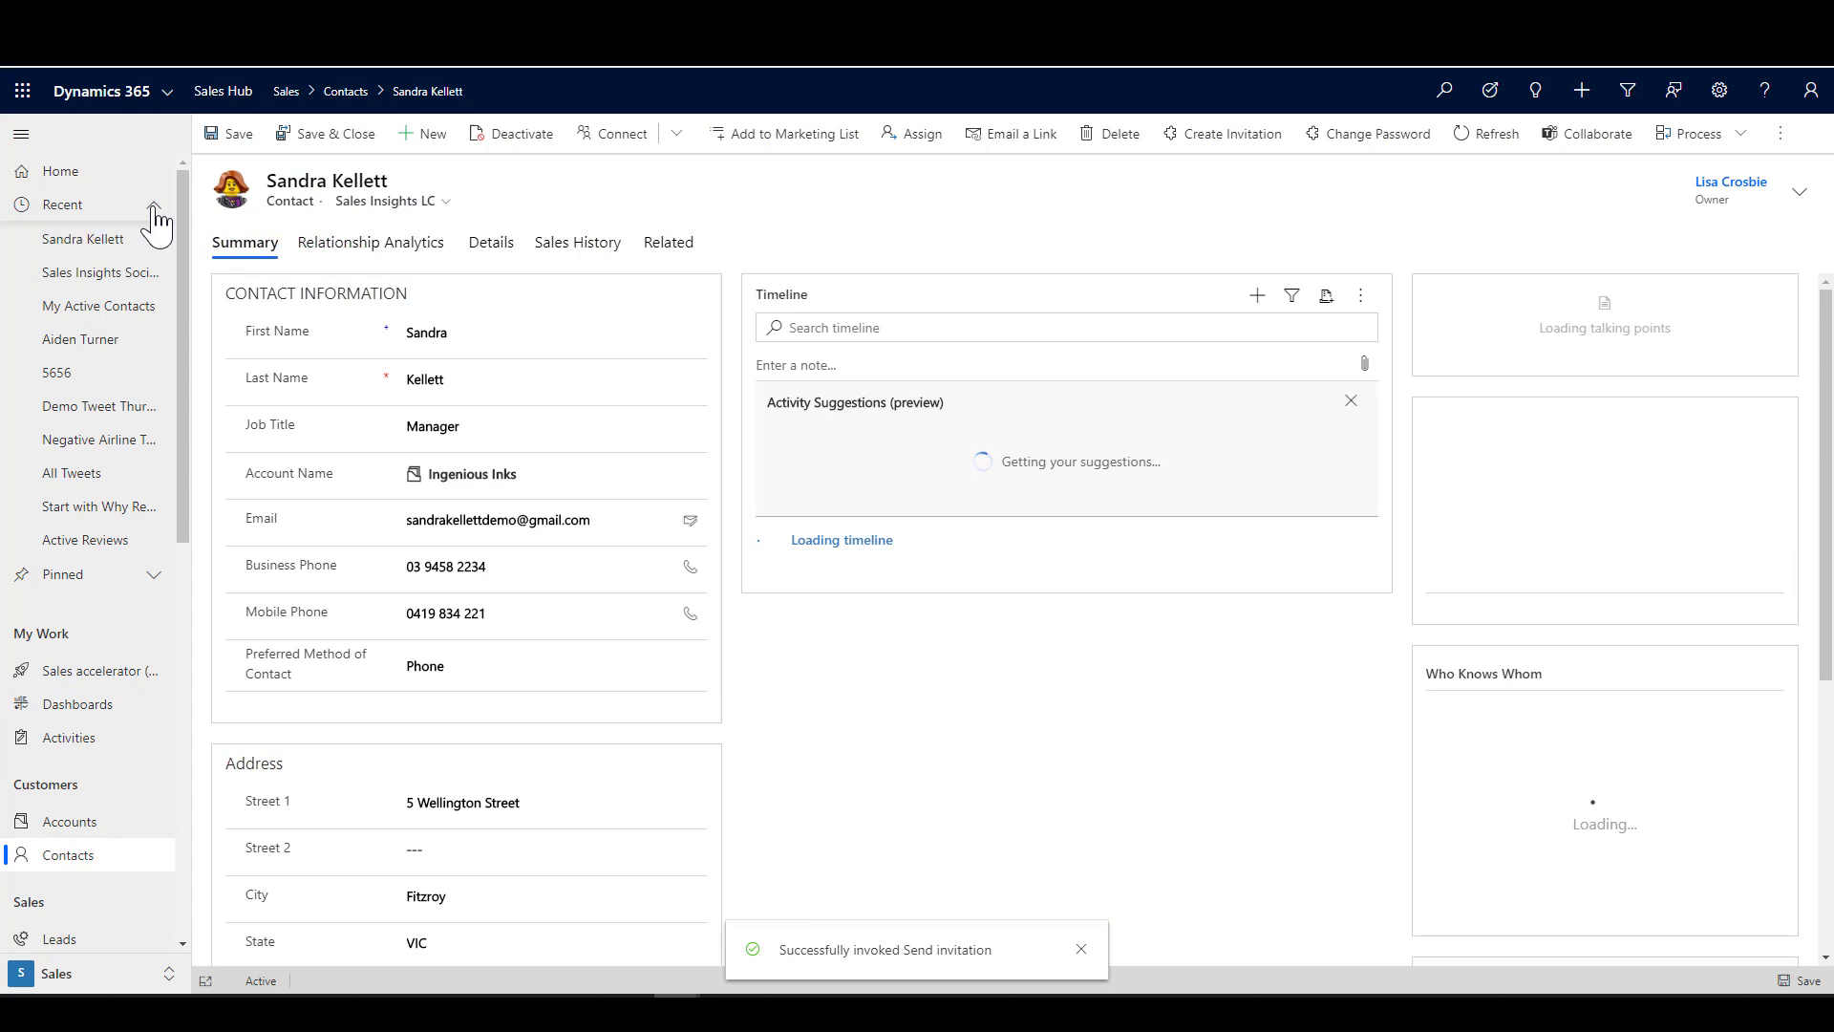
pyautogui.click(154, 206)
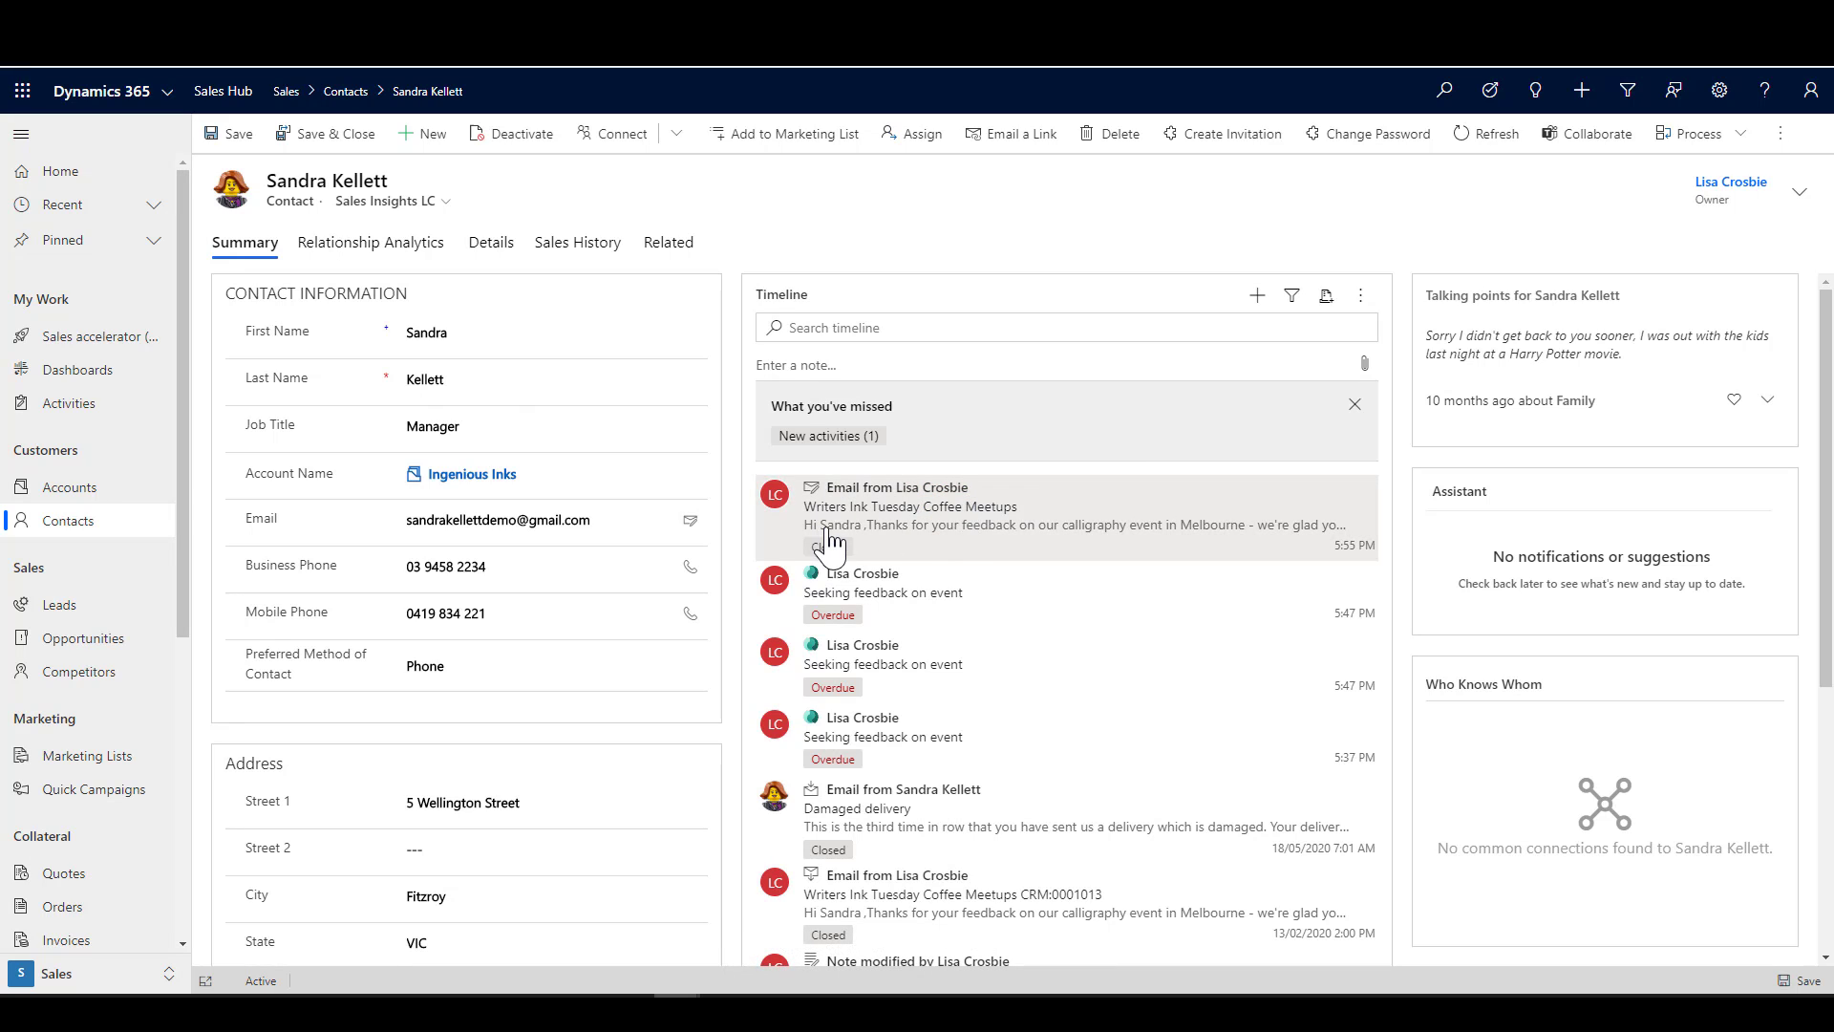
pyautogui.click(1290, 533)
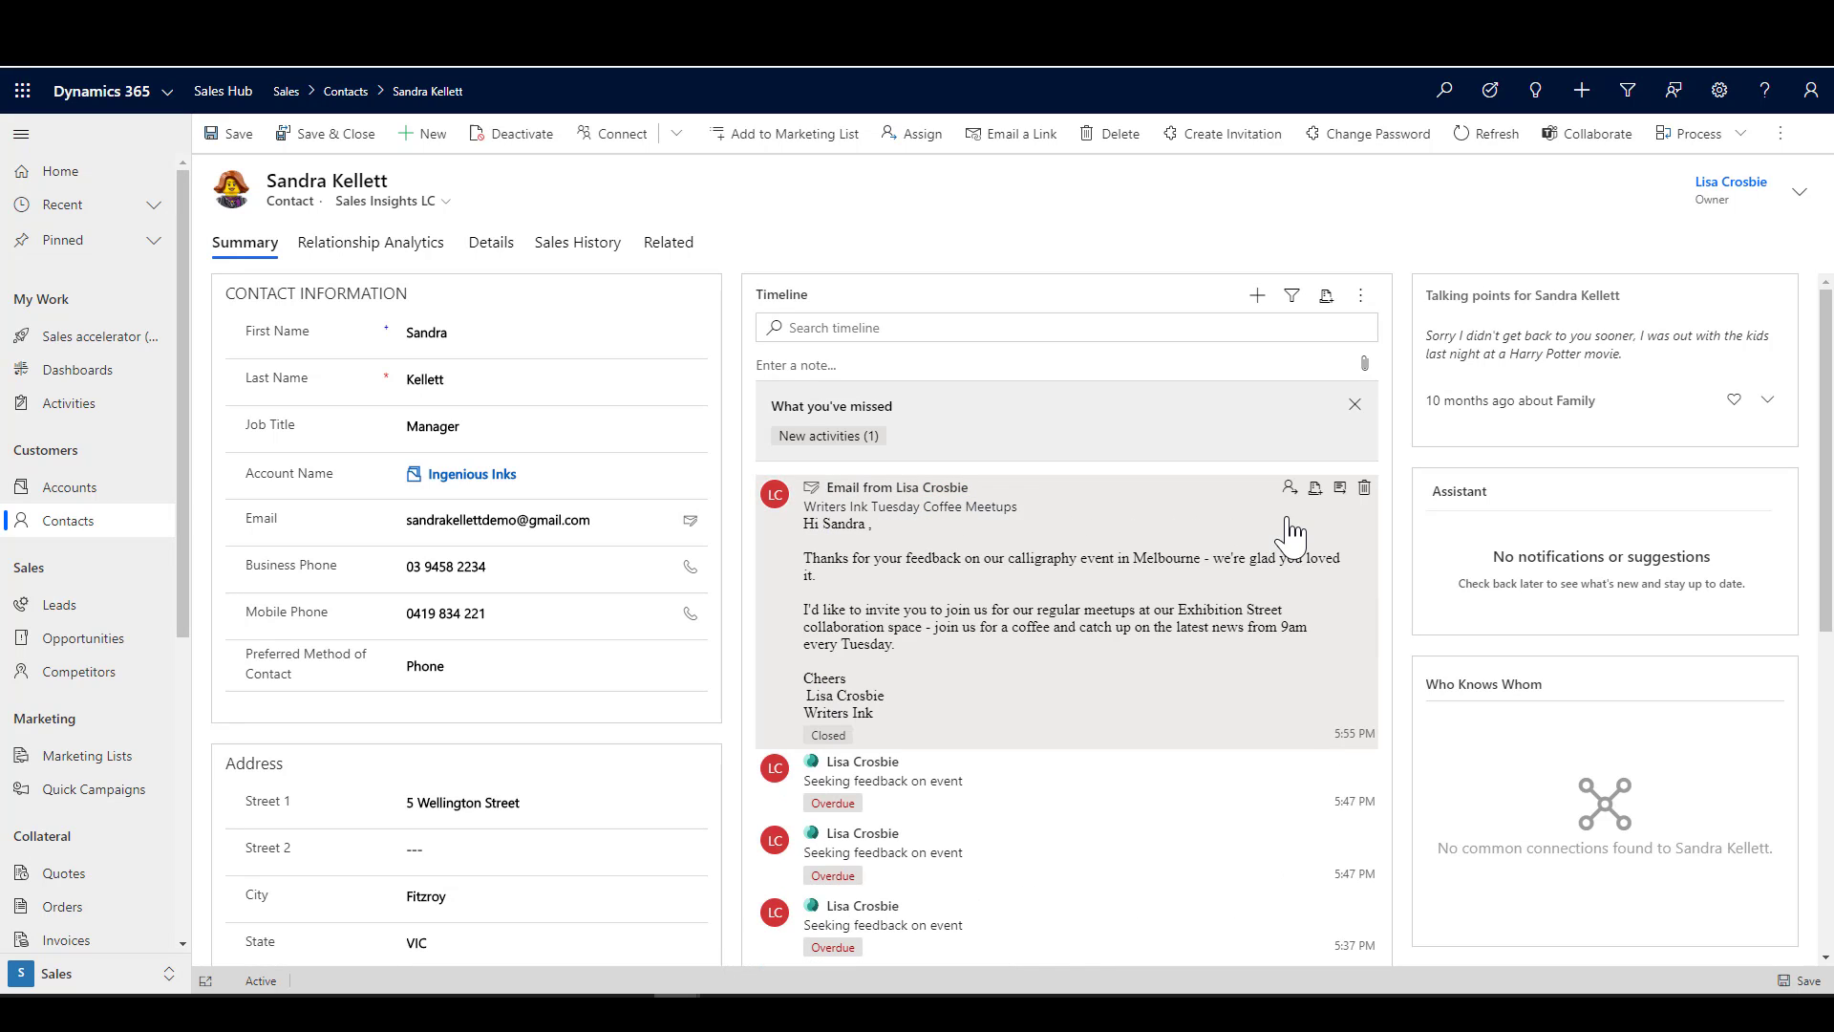
pyautogui.click(1338, 490)
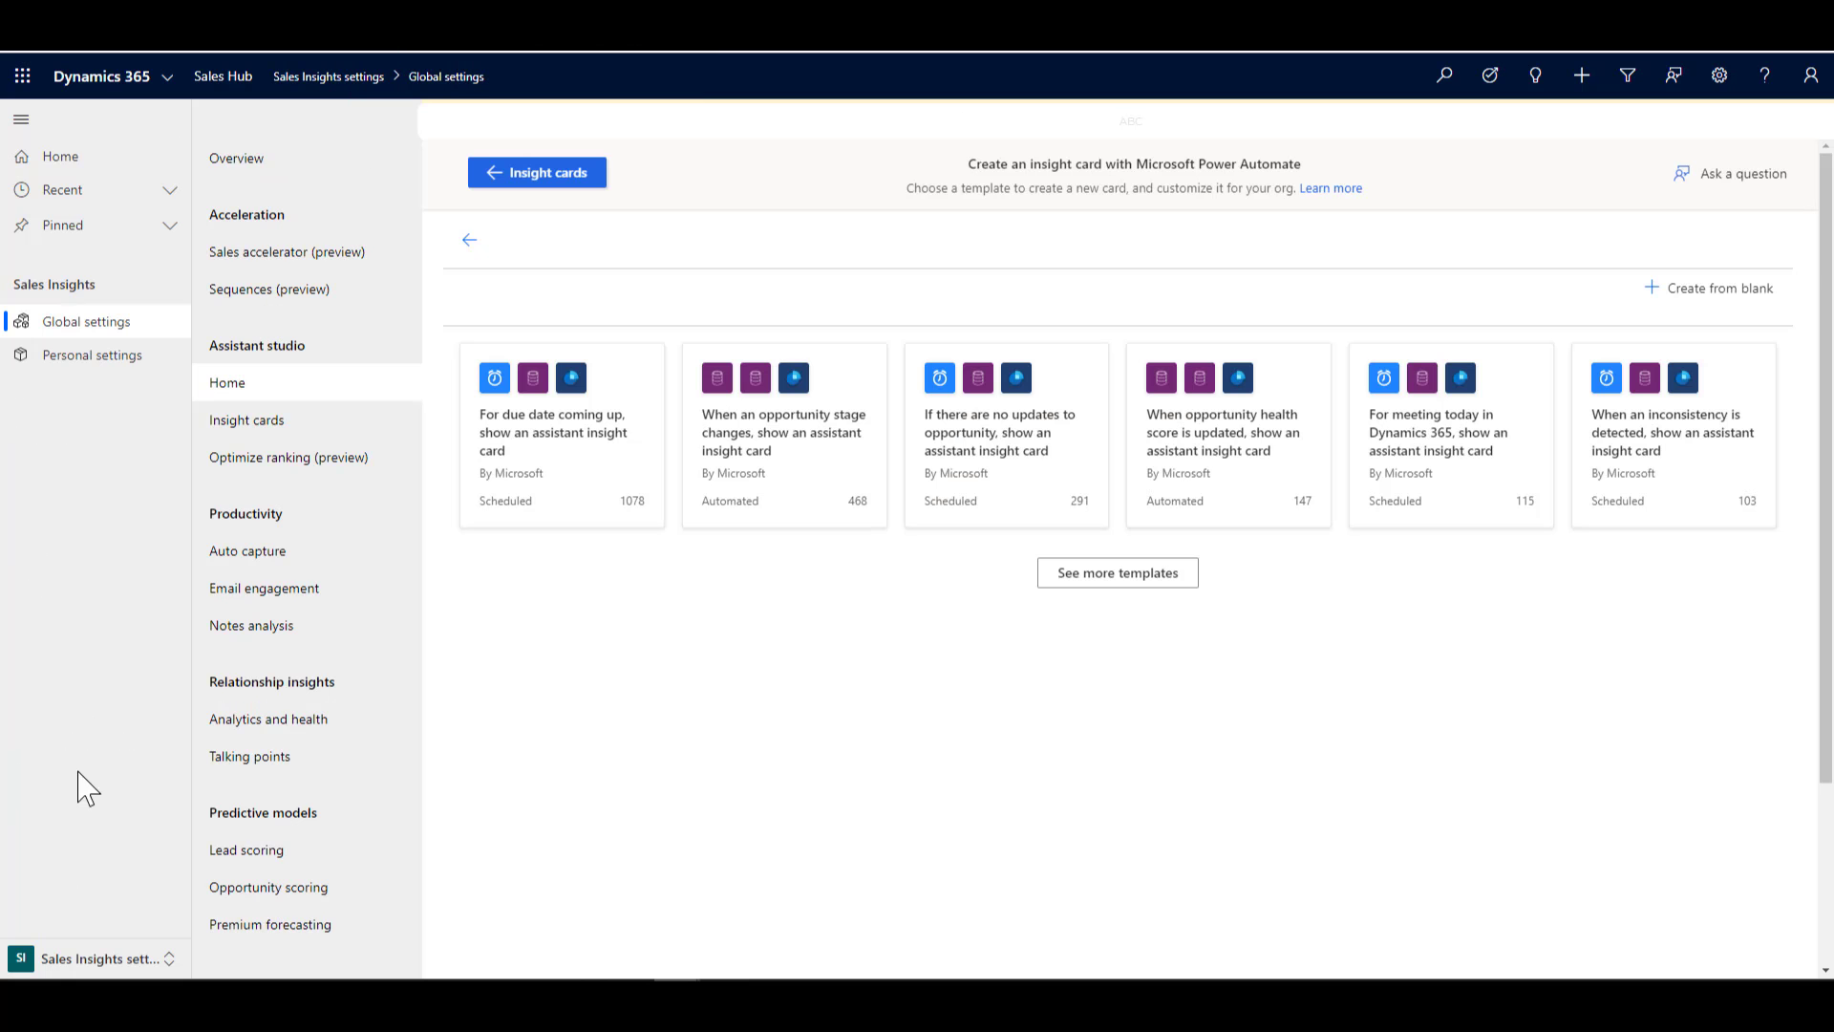
# Create an insight card flow from blank, using the Common Data Service trigger "When a record is created".
pyautogui.click(61, 960)
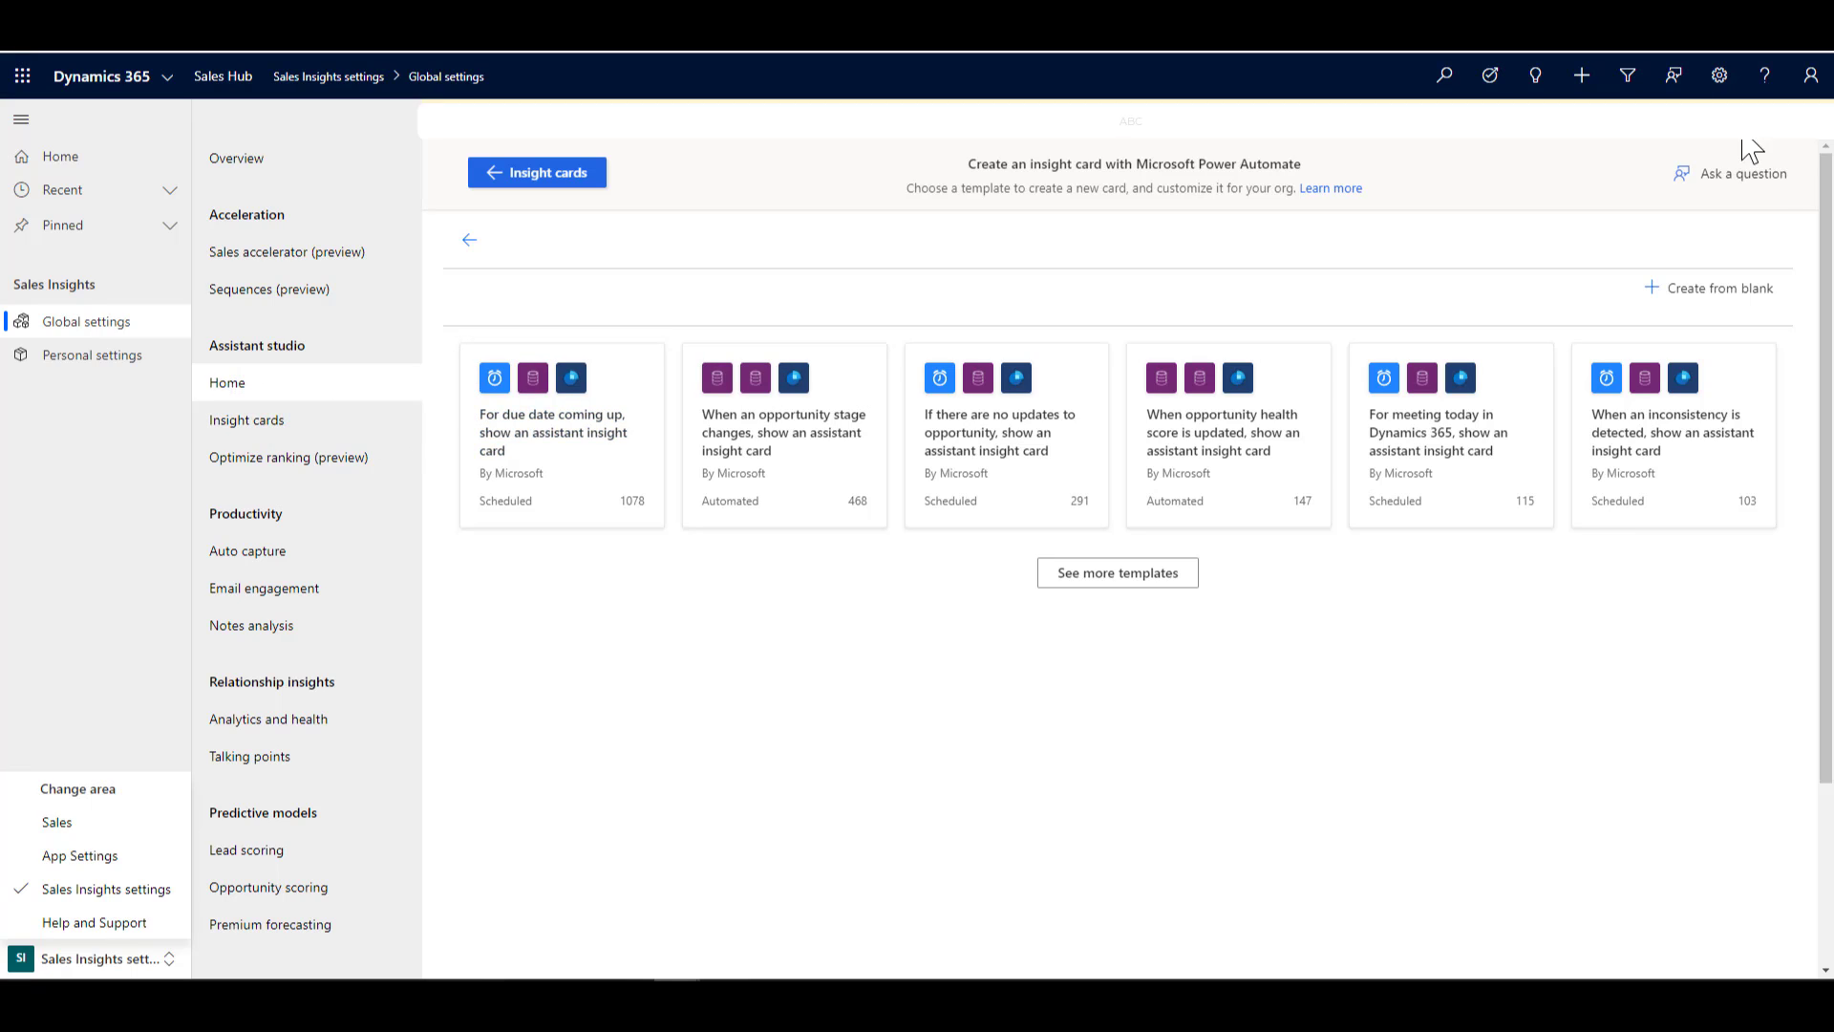
pyautogui.click(1729, 297)
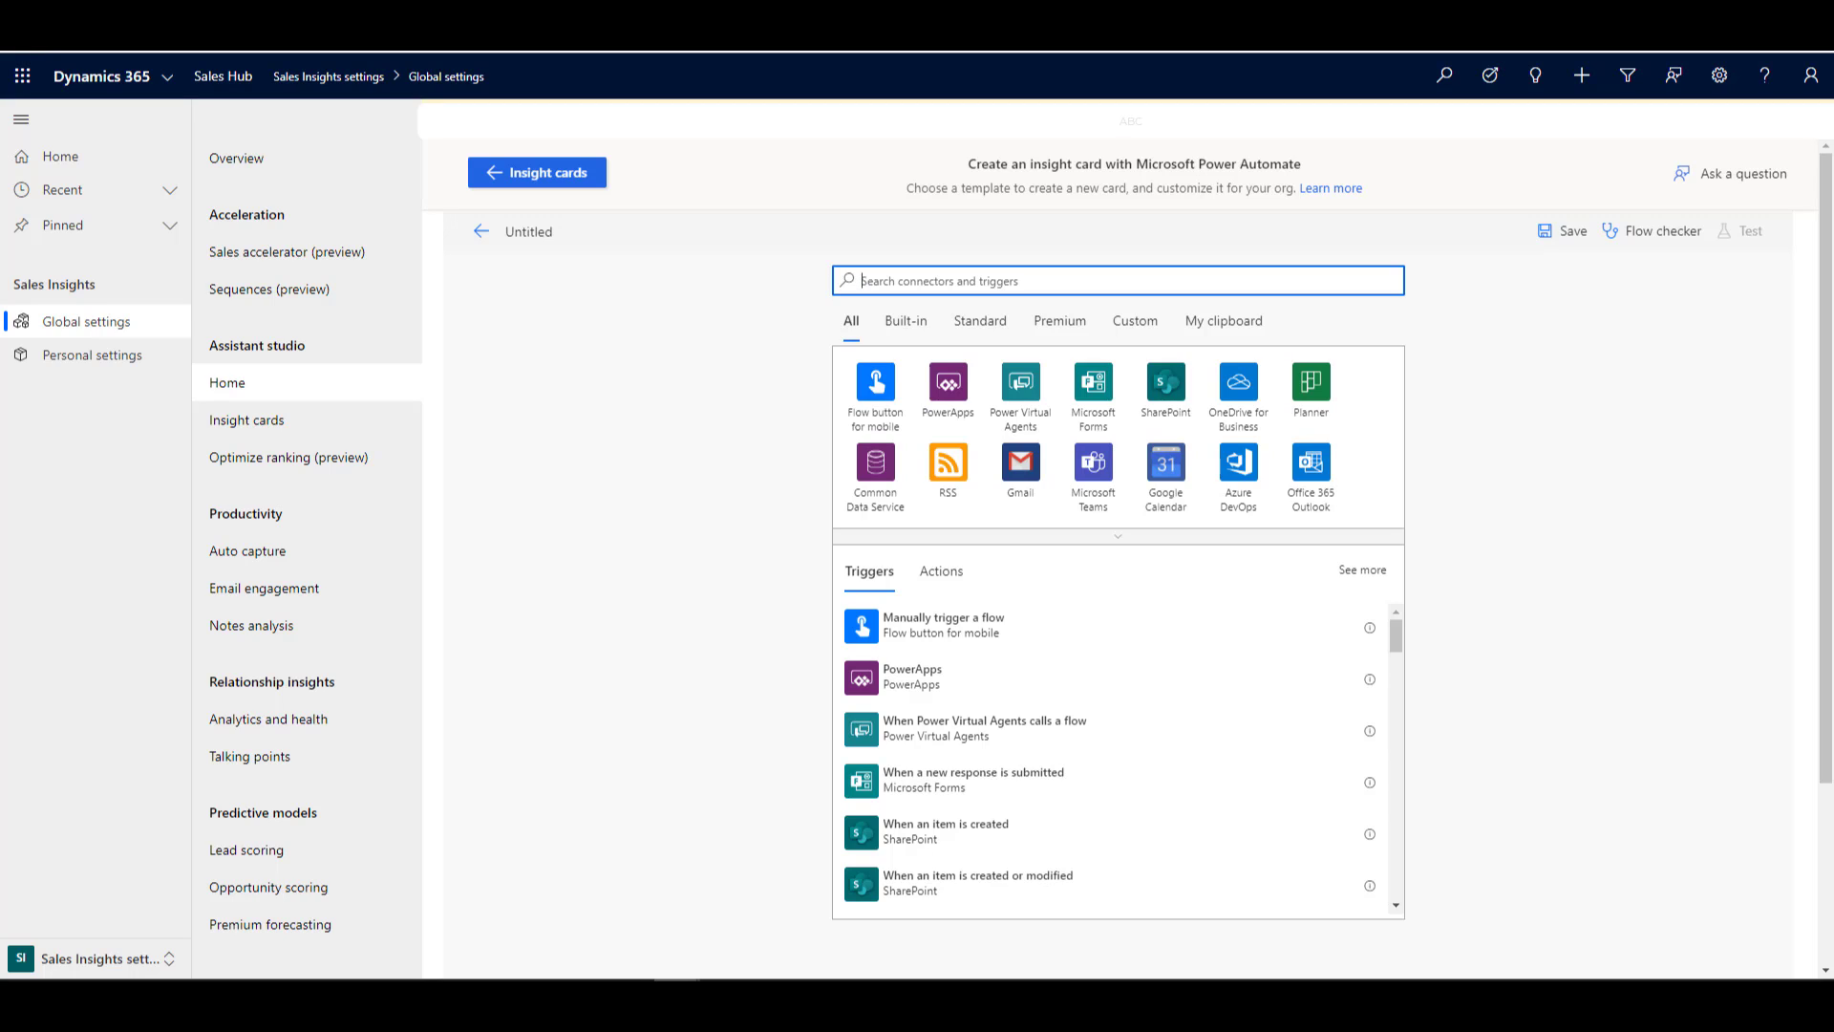
pyautogui.click(888, 475)
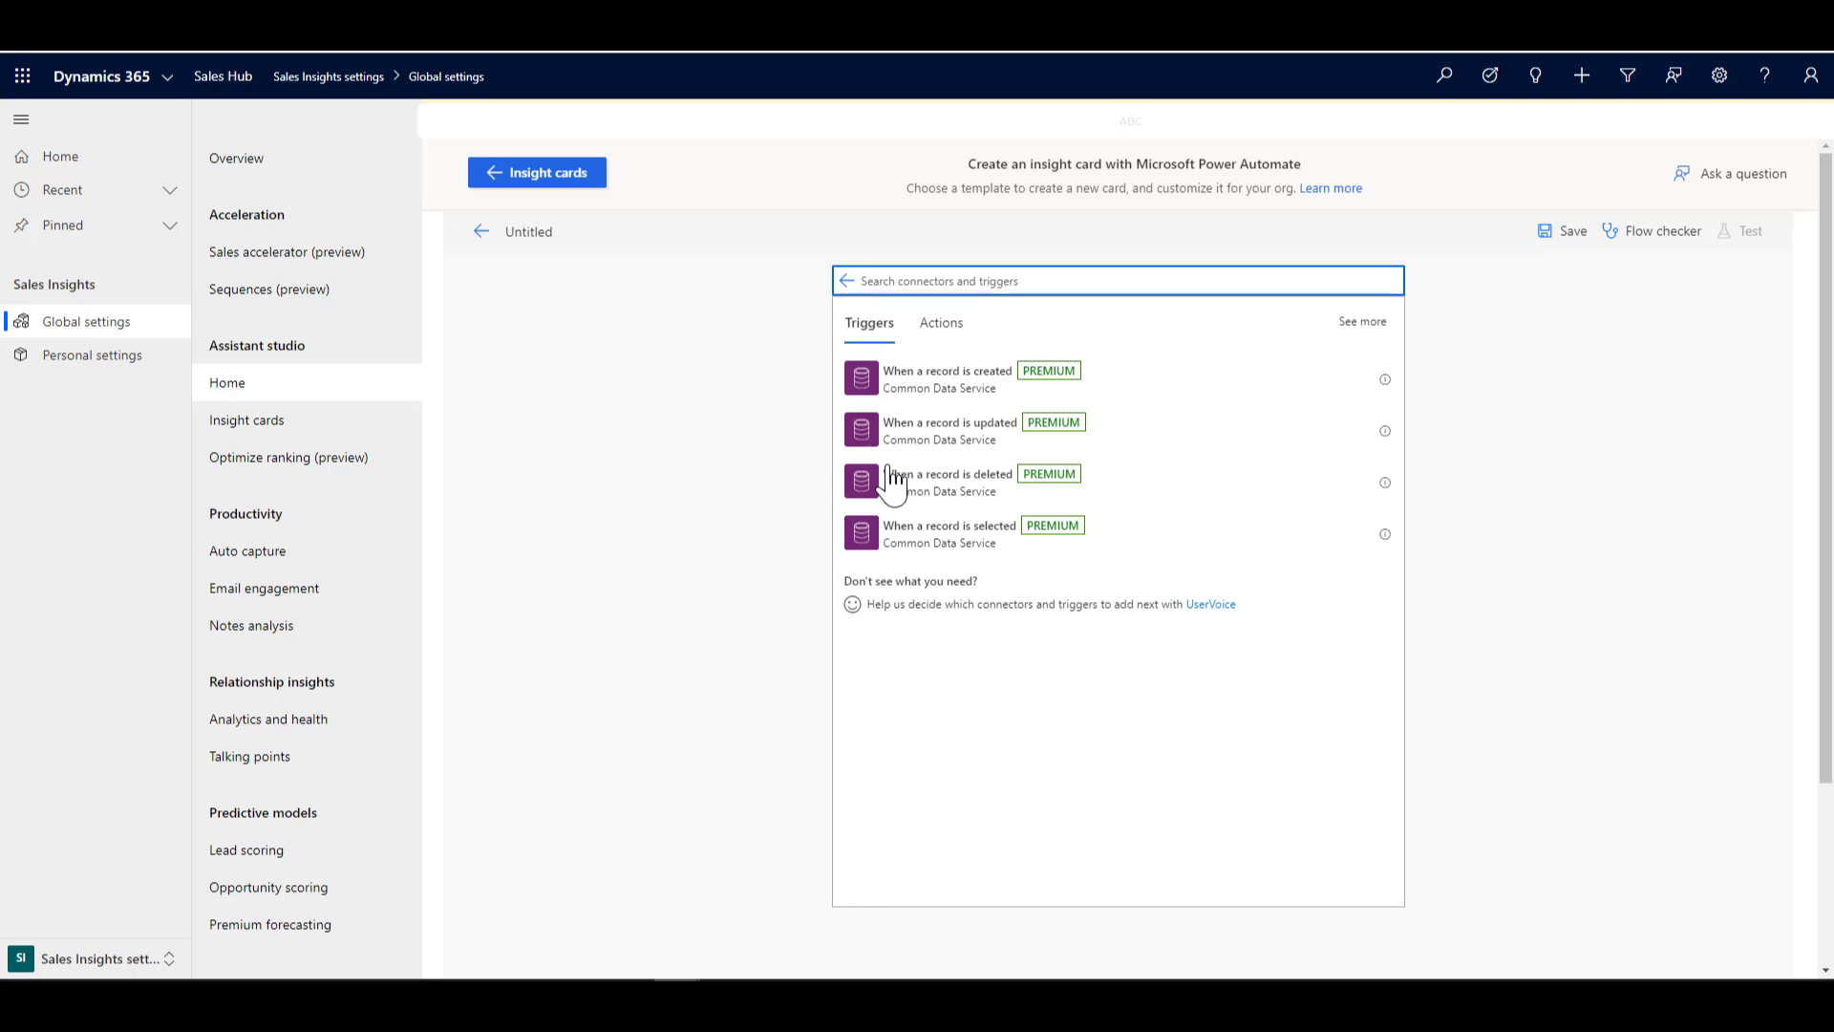
pyautogui.click(920, 392)
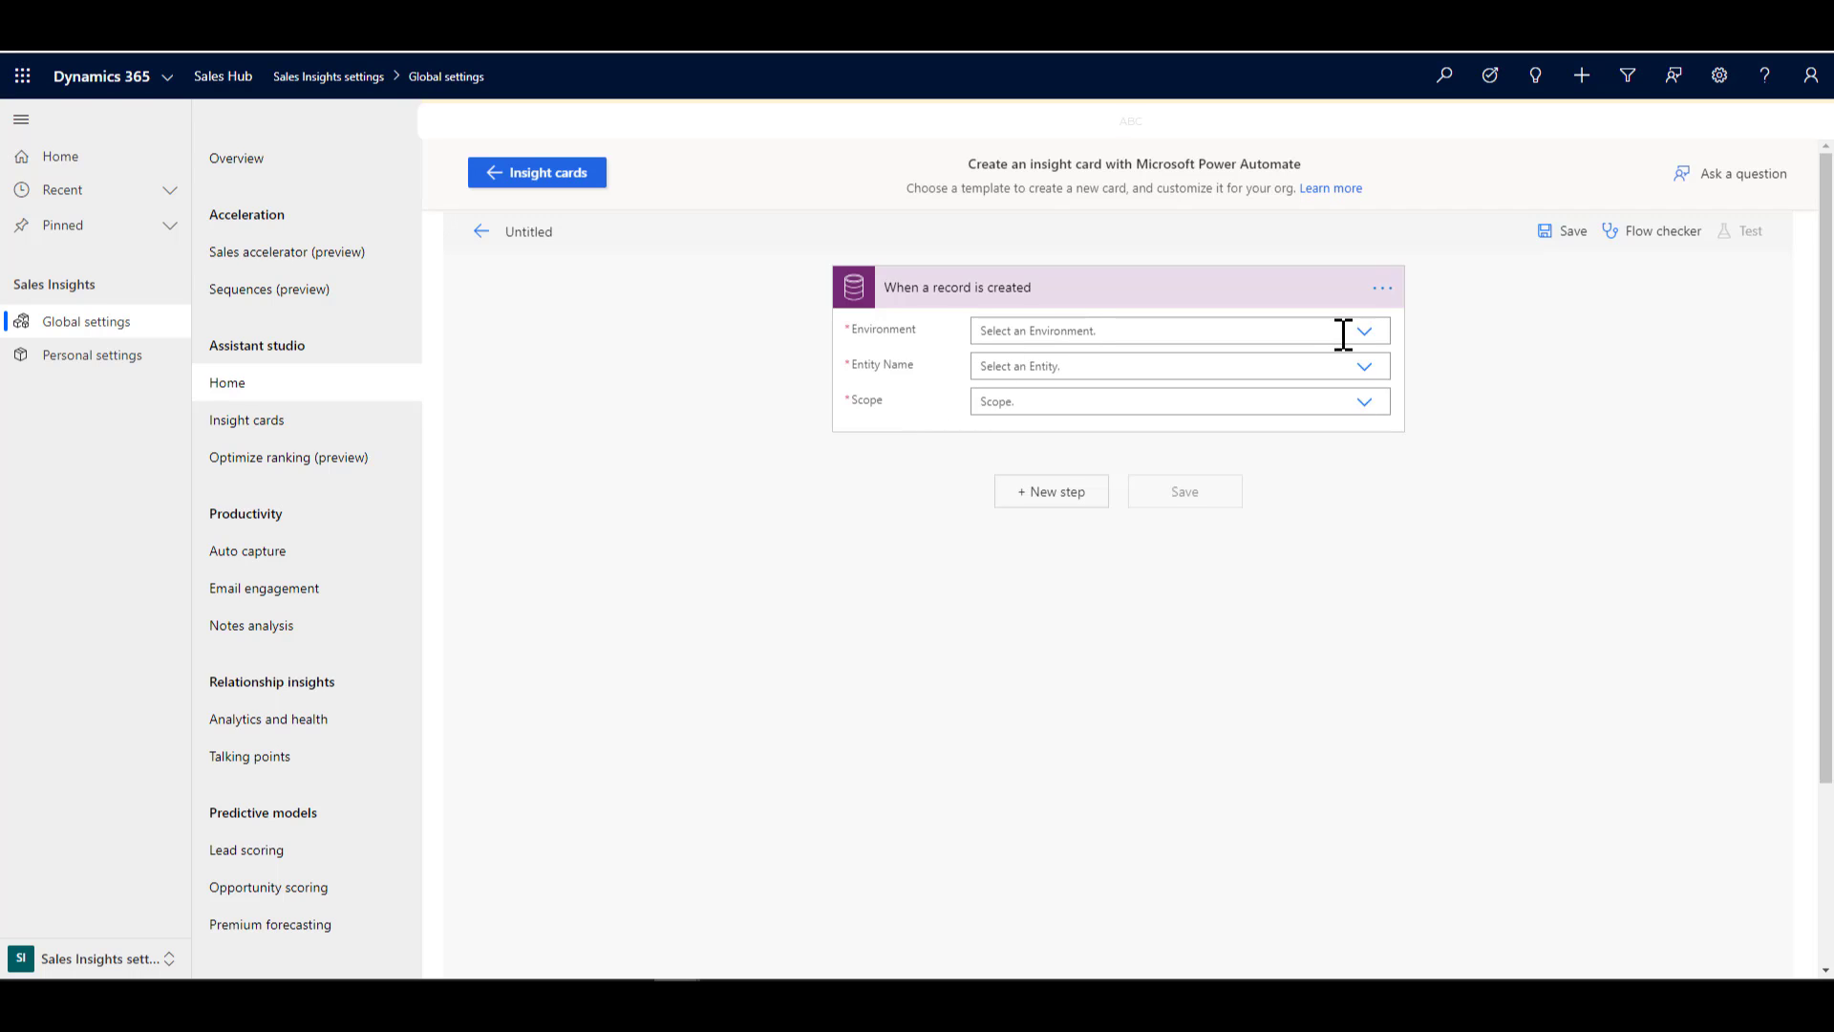
# Configure the trigger with environment BH Demo 100 (bhdemo100), entity Customer Voice survey responses and scope Organization.
pyautogui.click(1097, 331)
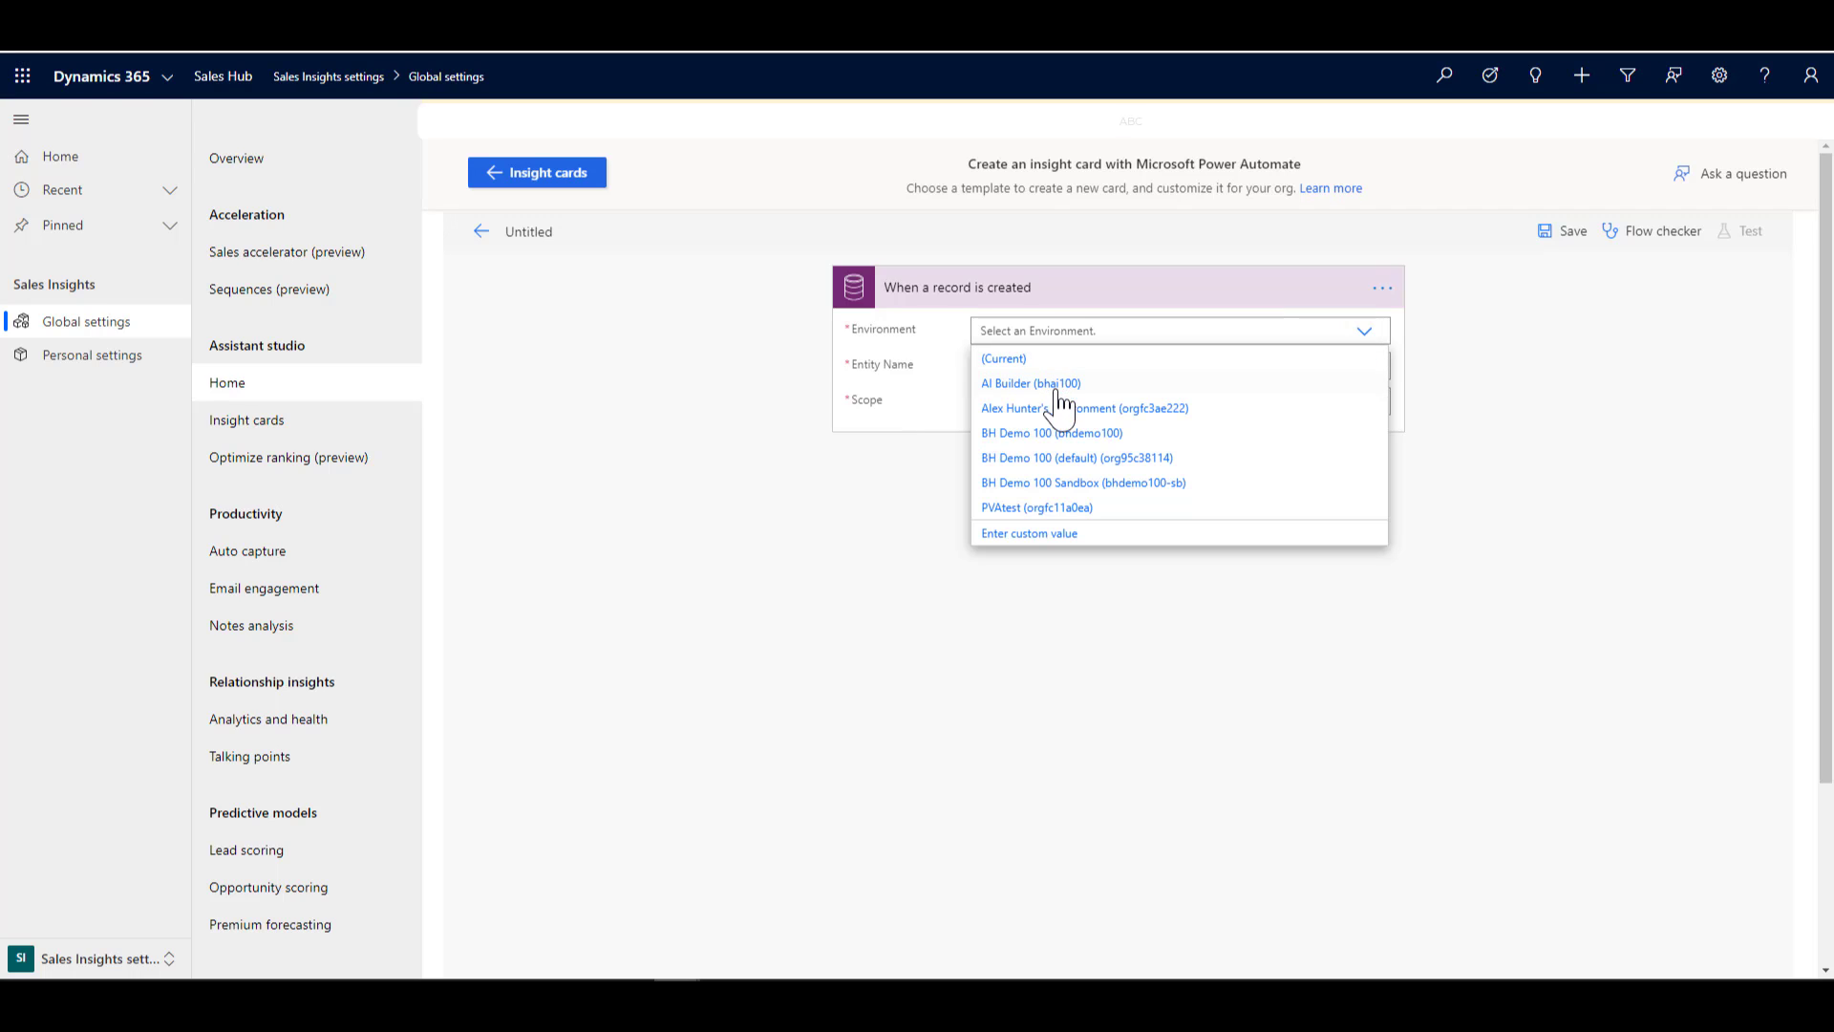
pyautogui.click(1049, 435)
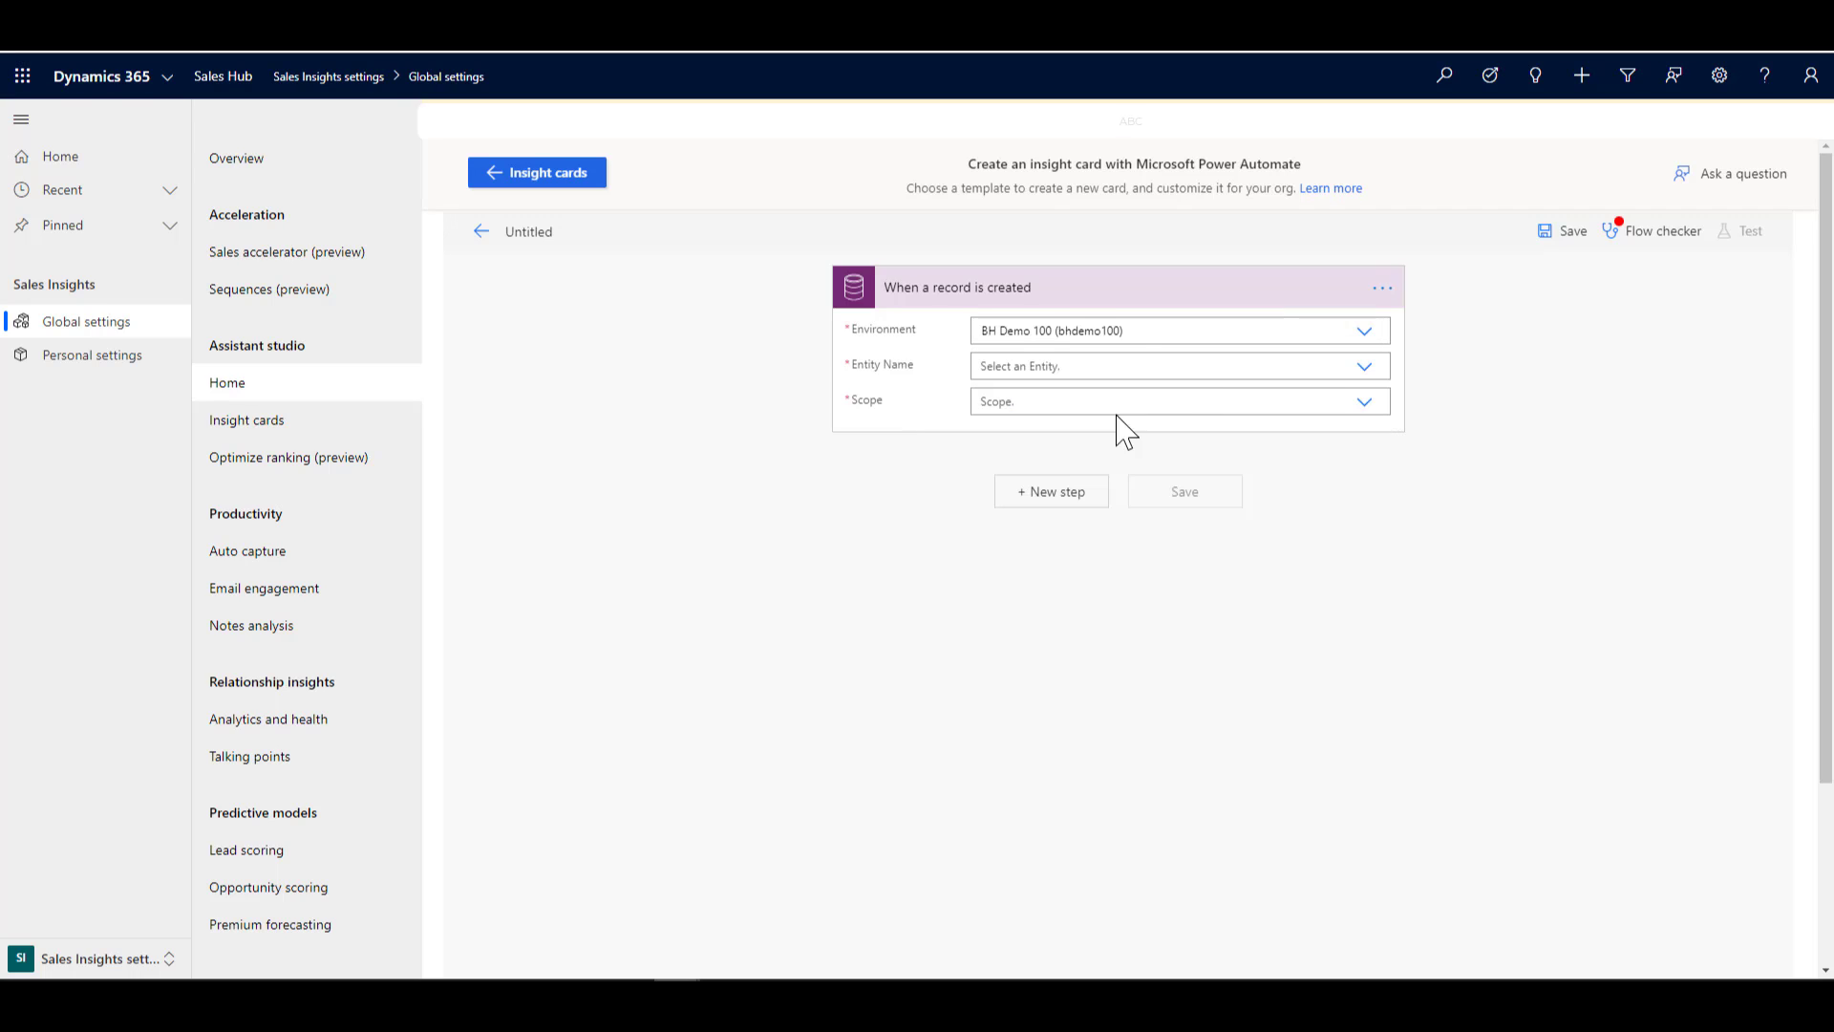
pyautogui.click(1365, 372)
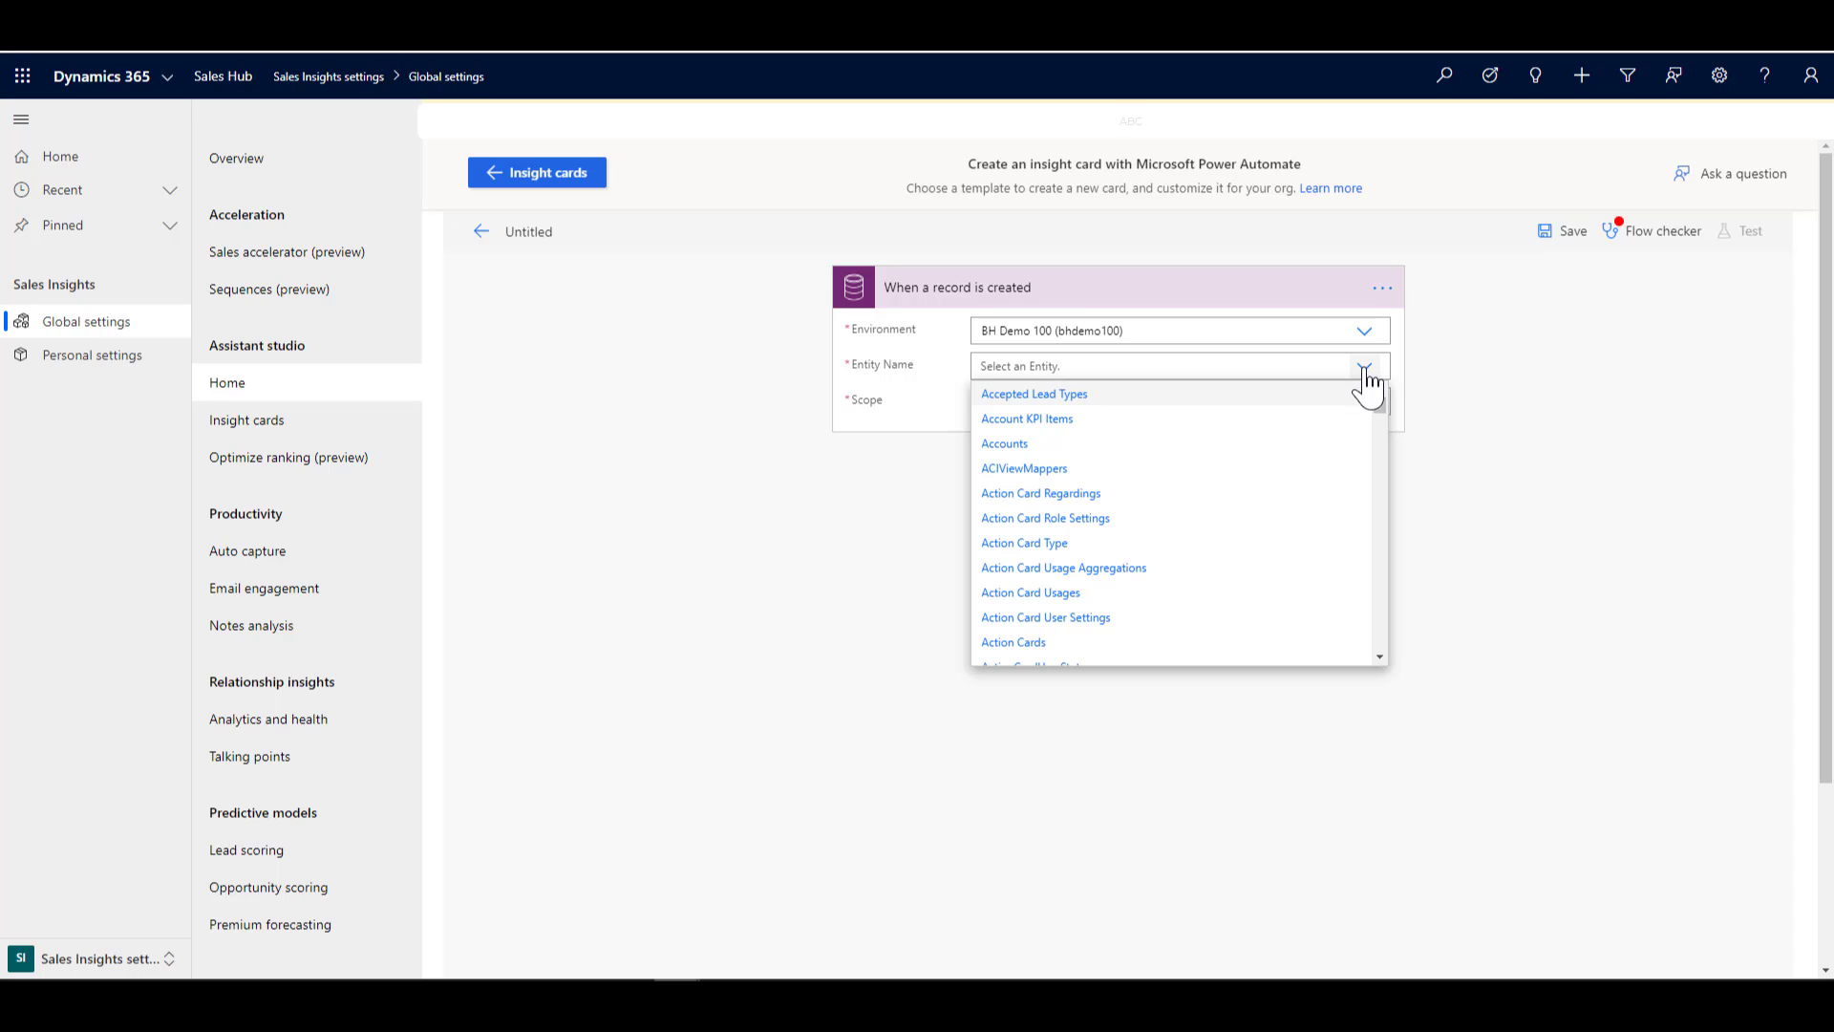
pyautogui.click(1218, 369)
pyautogui.write('customer')
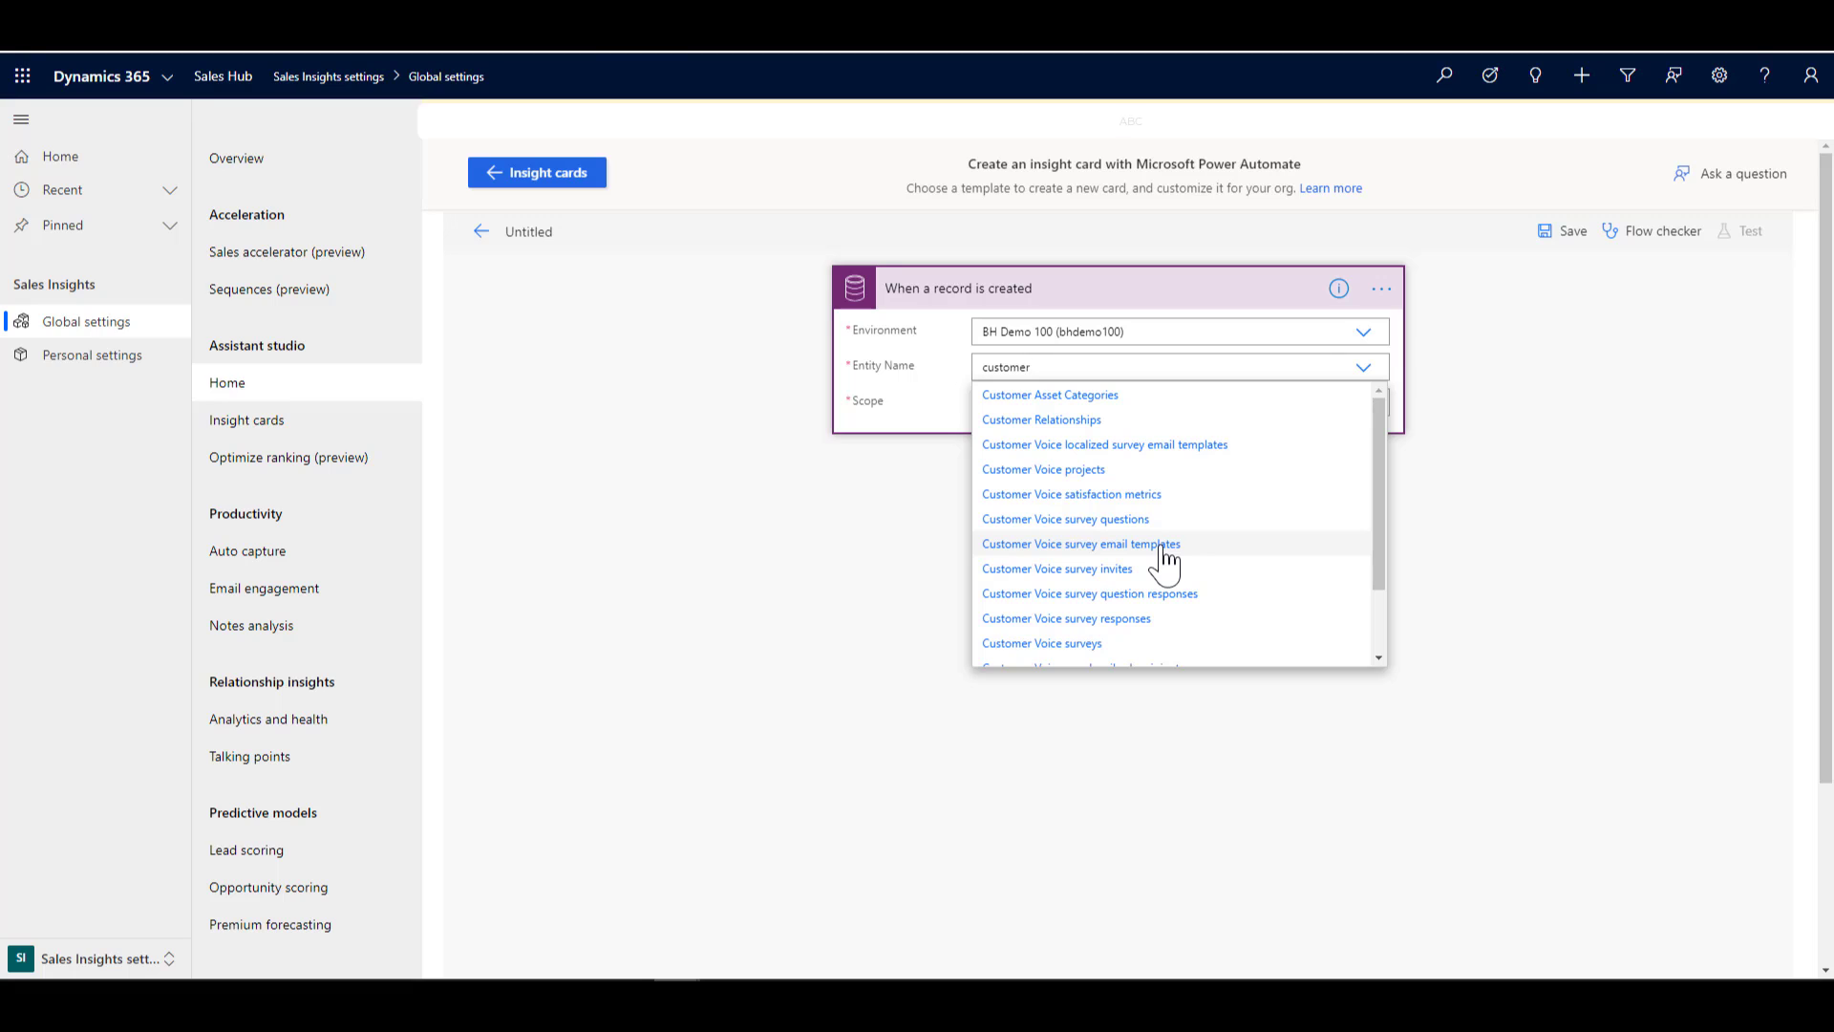
pyautogui.click(1146, 618)
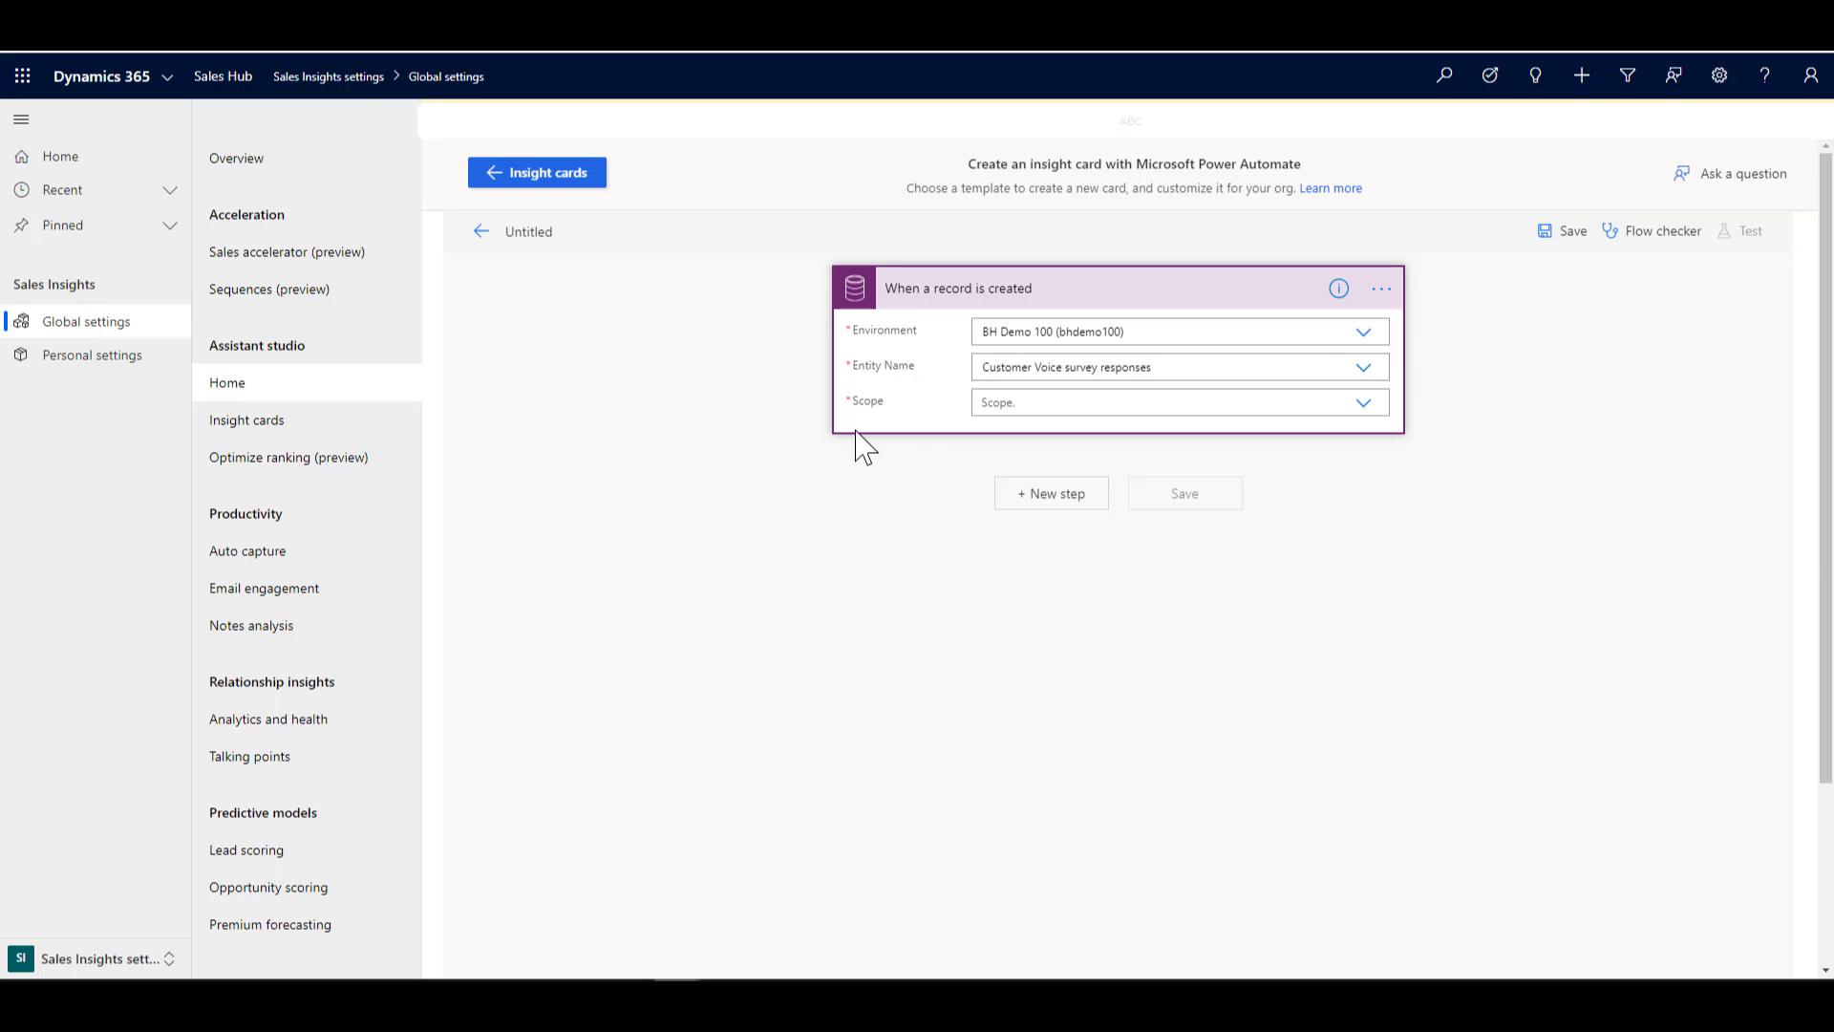
pyautogui.click(1028, 406)
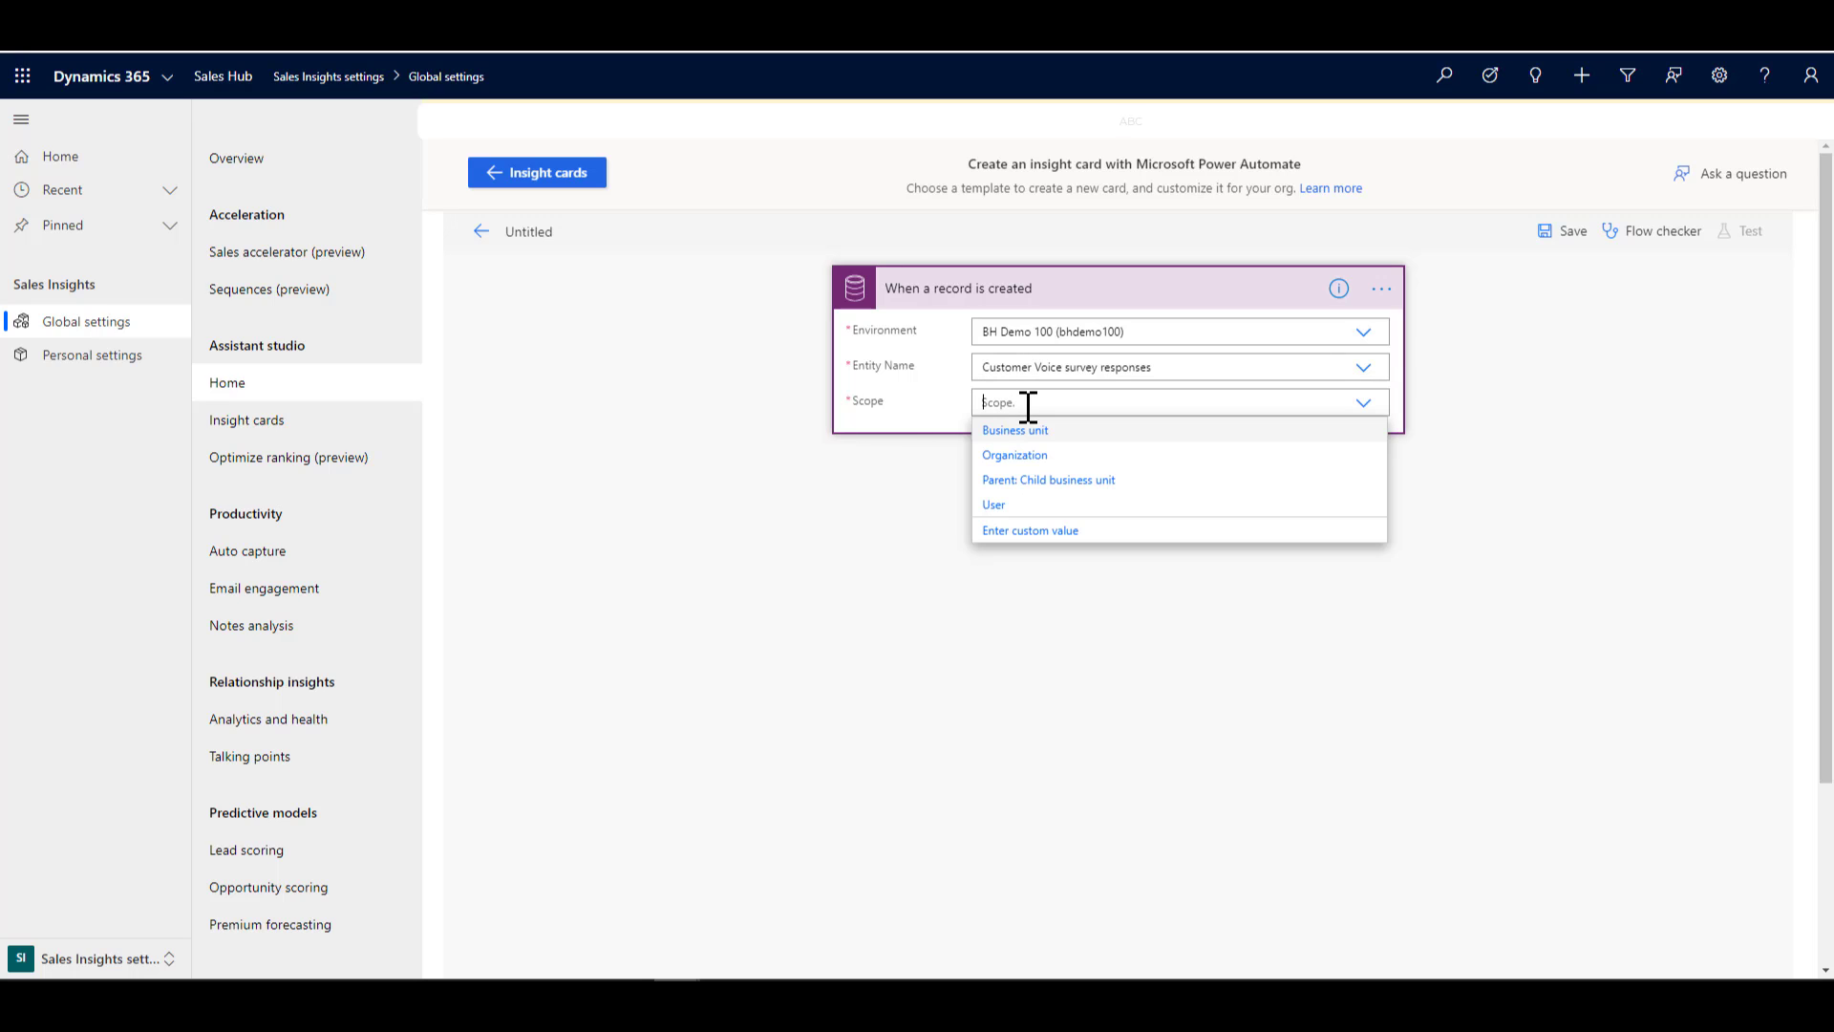
pyautogui.click(1029, 457)
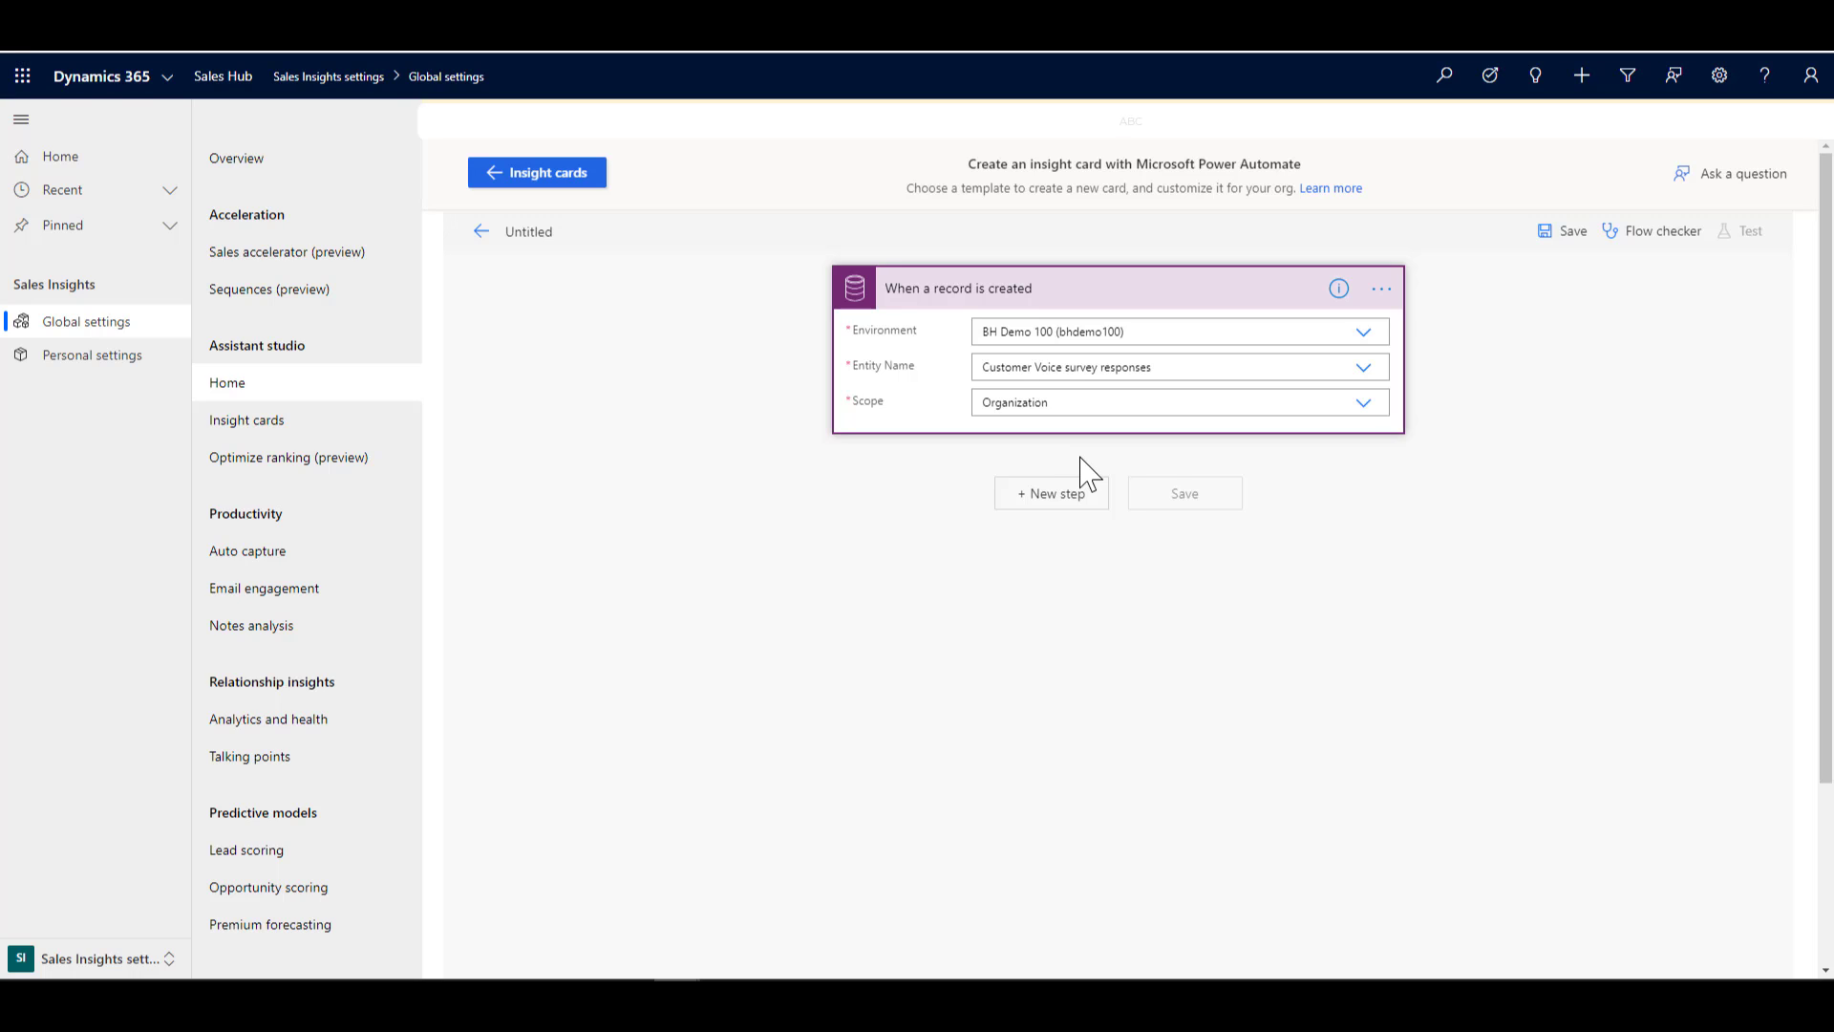
# Add a Condition after the trigger and use the NPS Score dynamic content as its first value.
pyautogui.click(1048, 501)
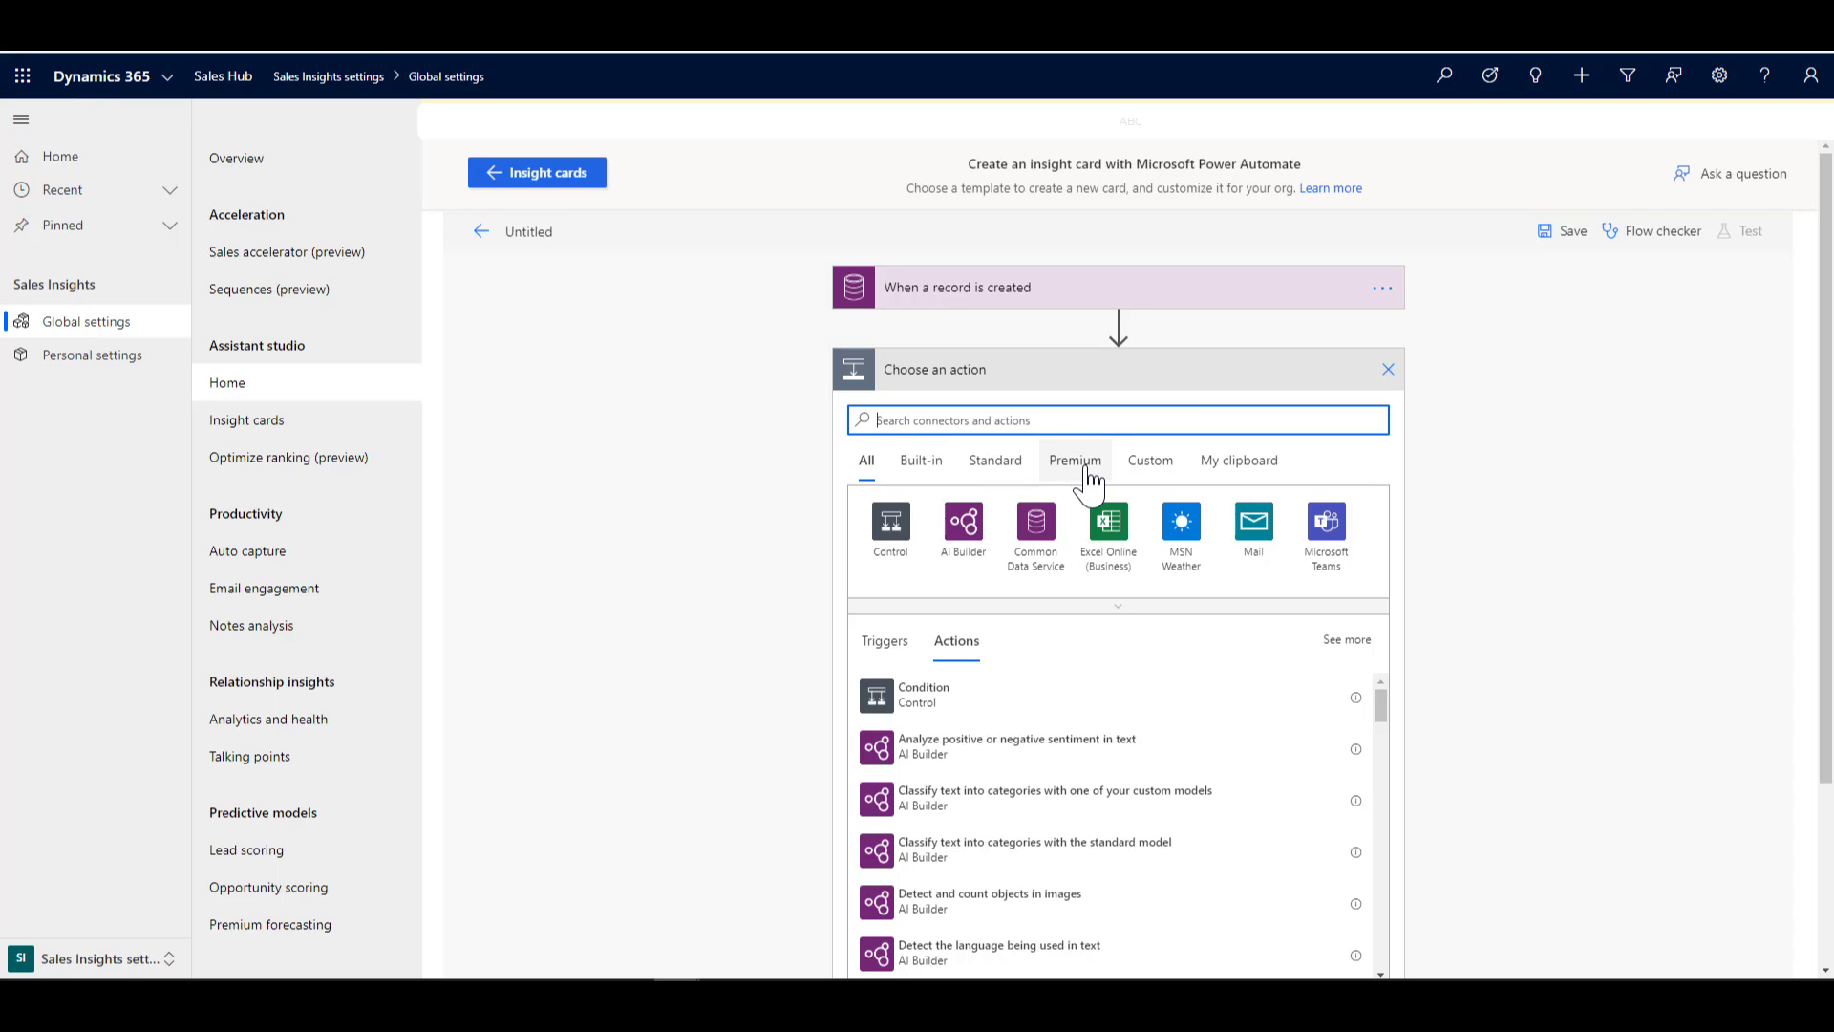
pyautogui.click(912, 694)
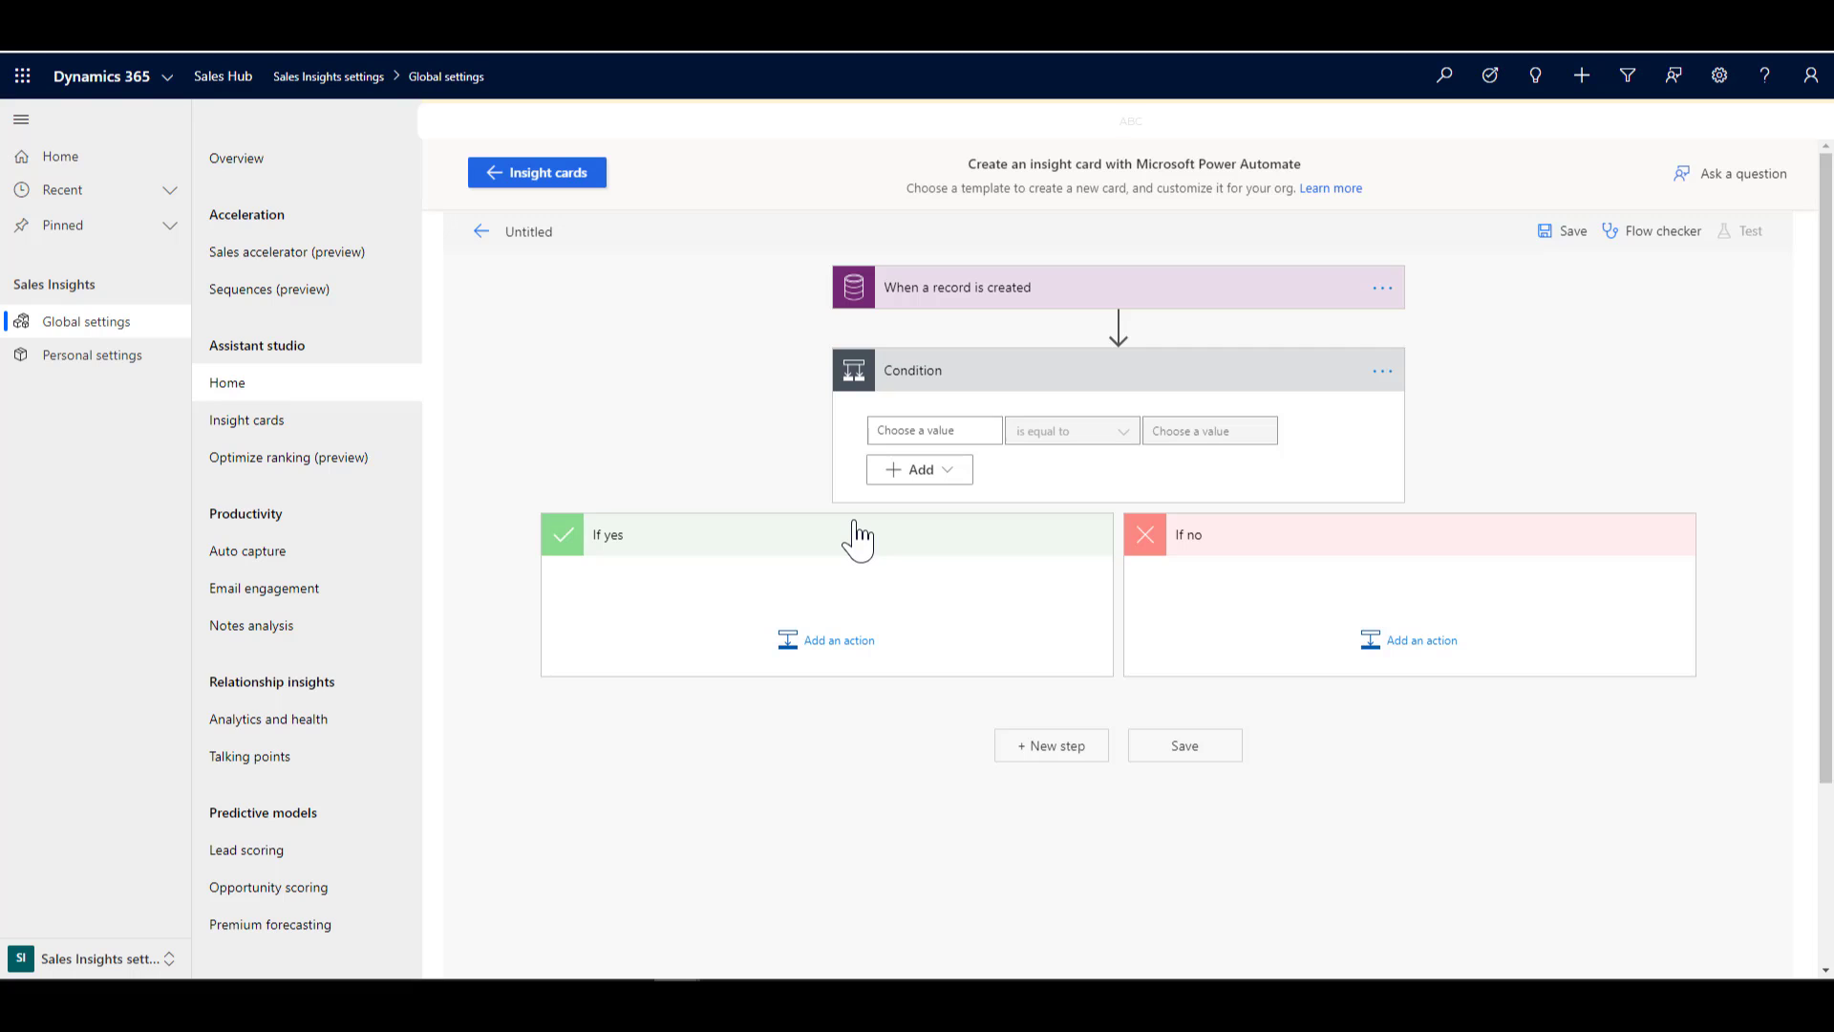
pyautogui.click(944, 427)
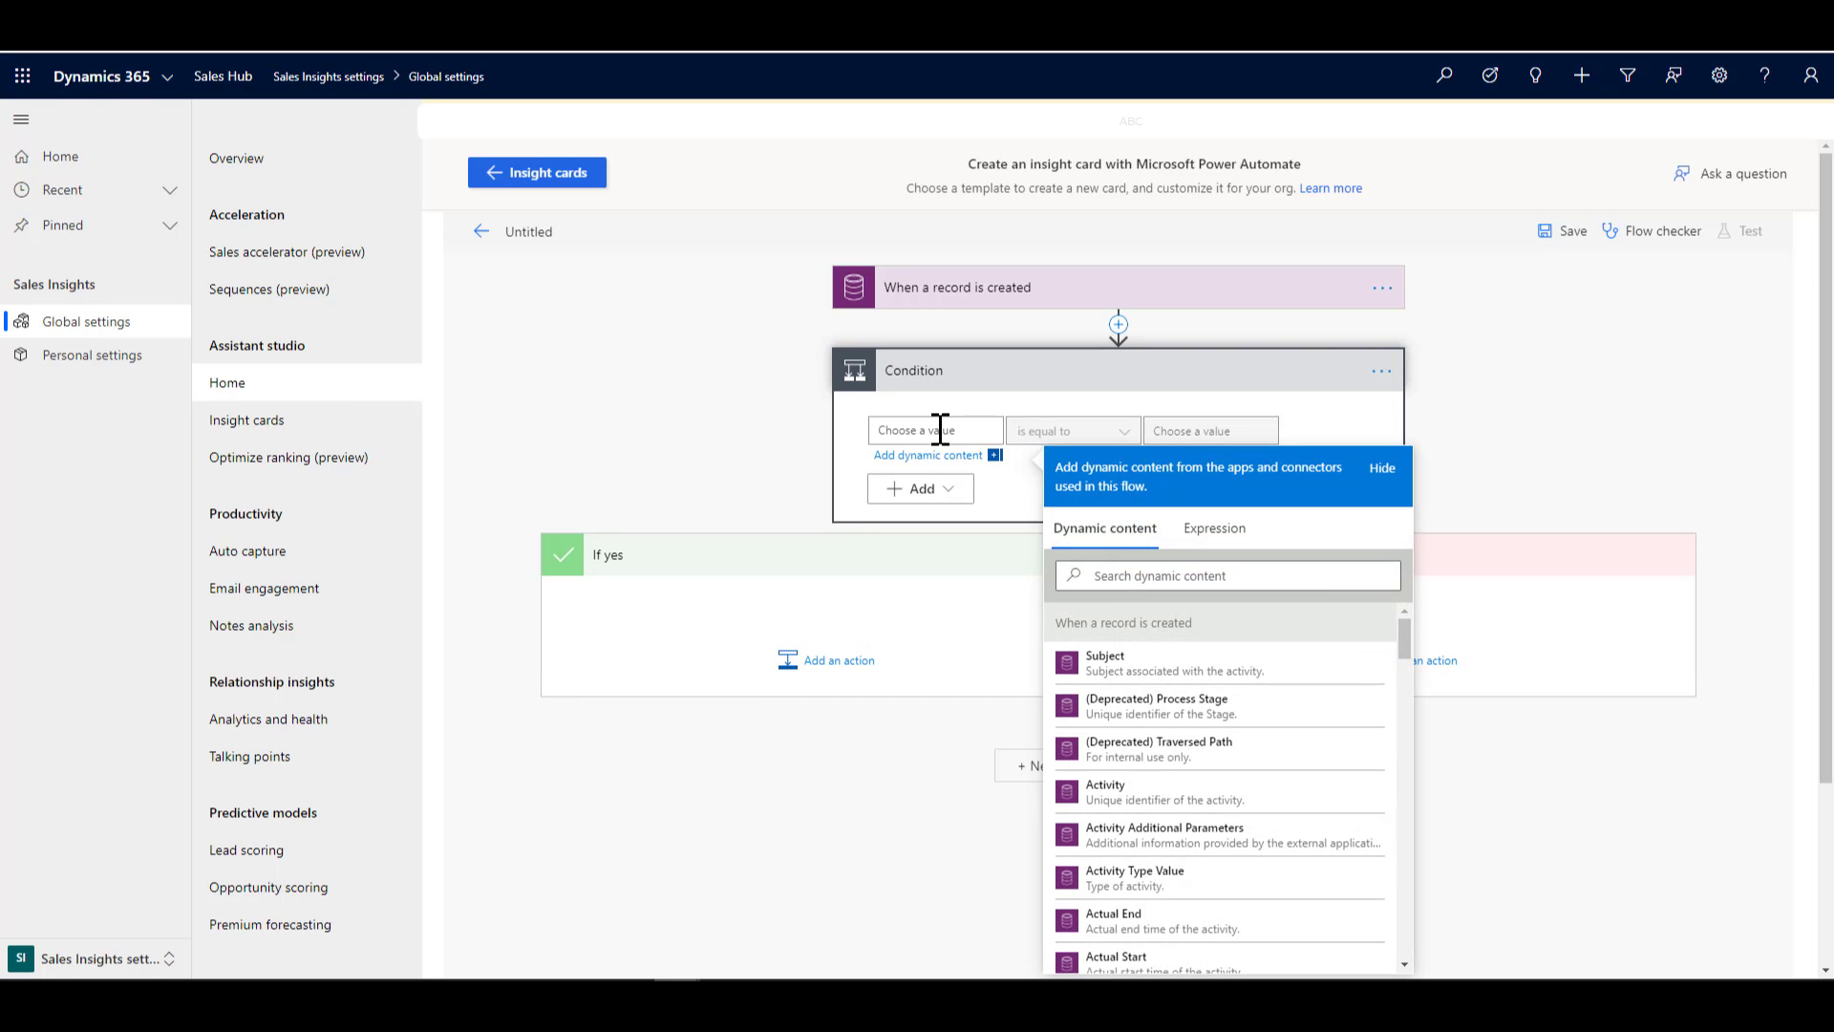
pyautogui.click(1147, 578)
pyautogui.write('ns')
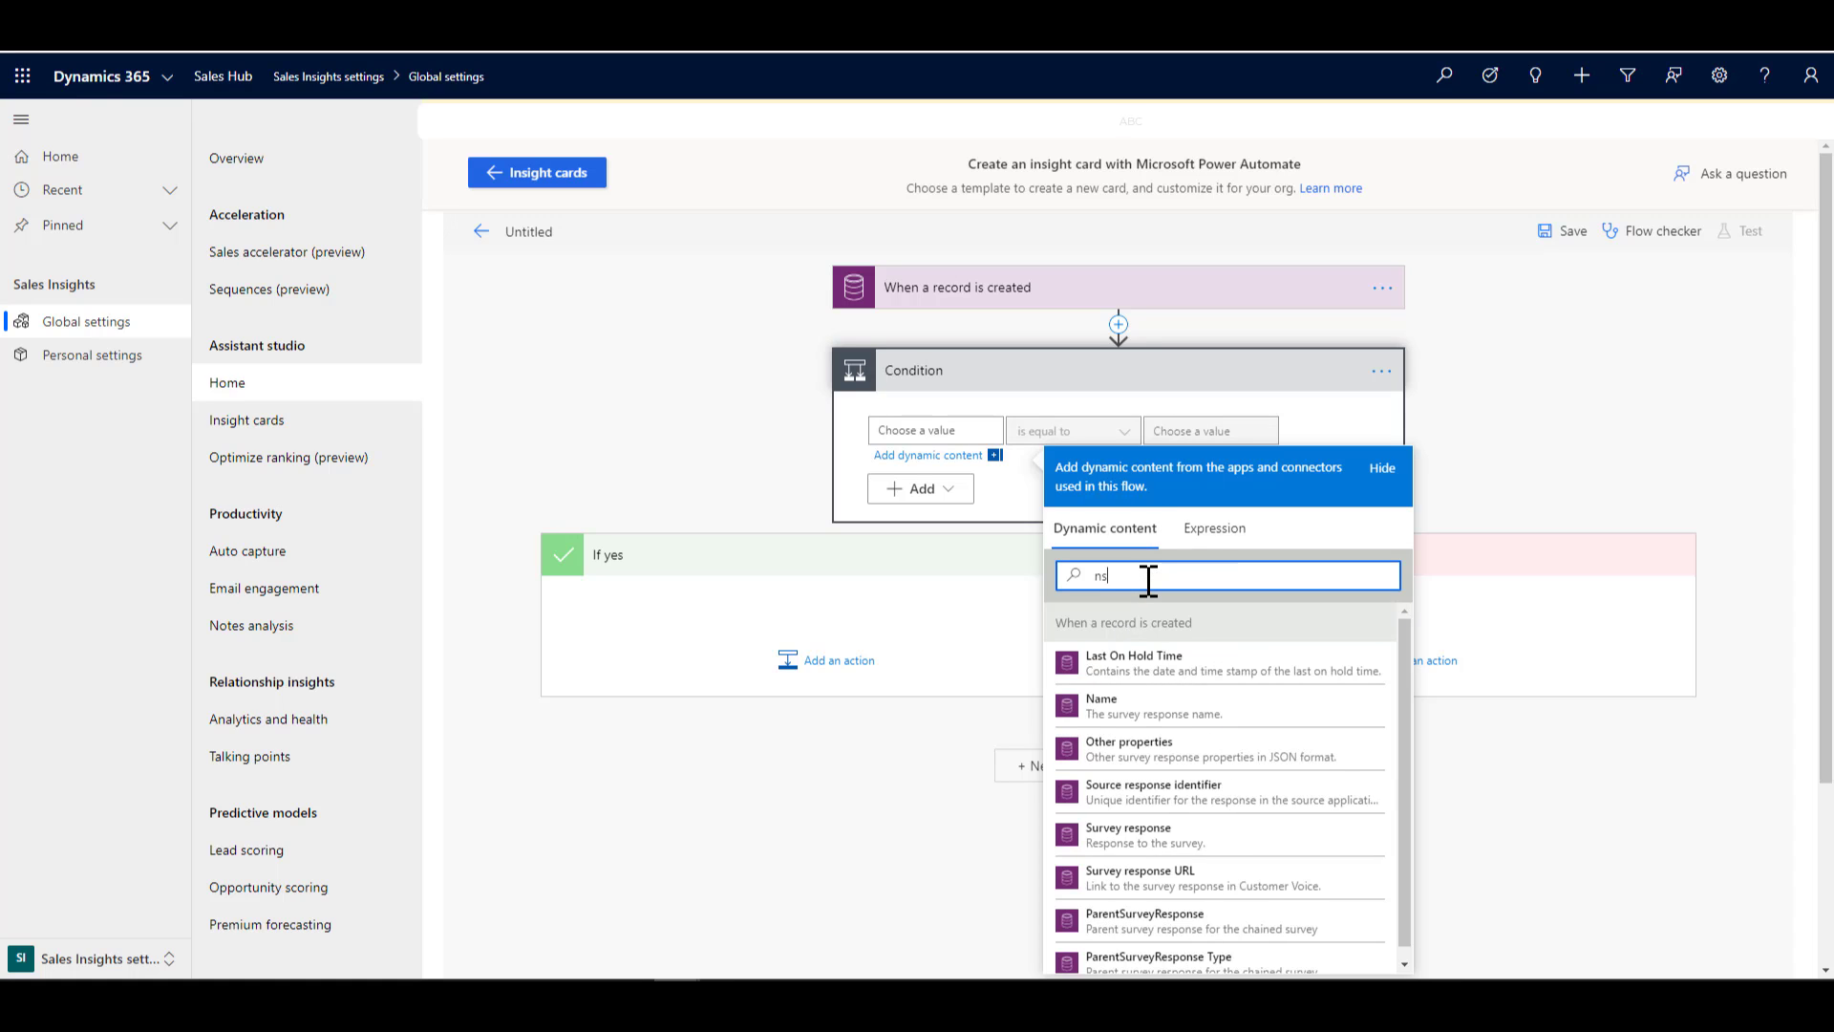
pyautogui.write('p')
pyautogui.press('BackSpace')
pyautogui.press('BackSpace')
pyautogui.write('ps')
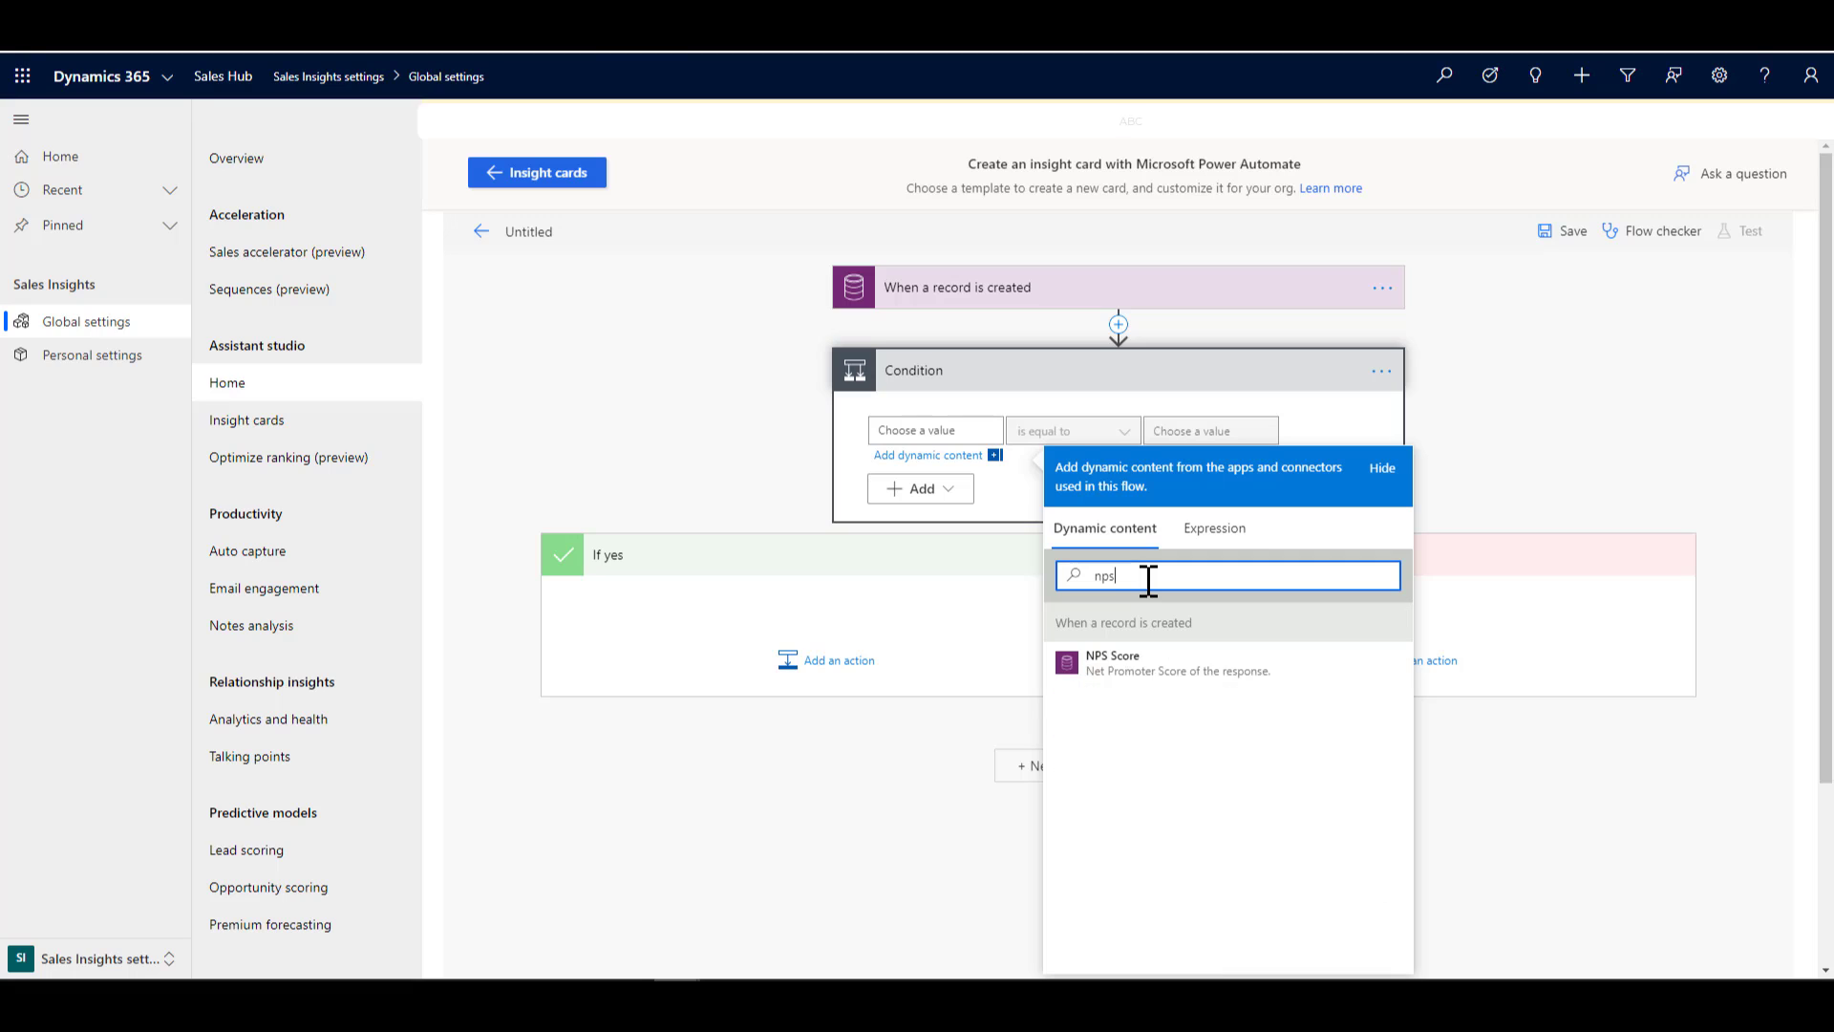
pyautogui.click(1110, 672)
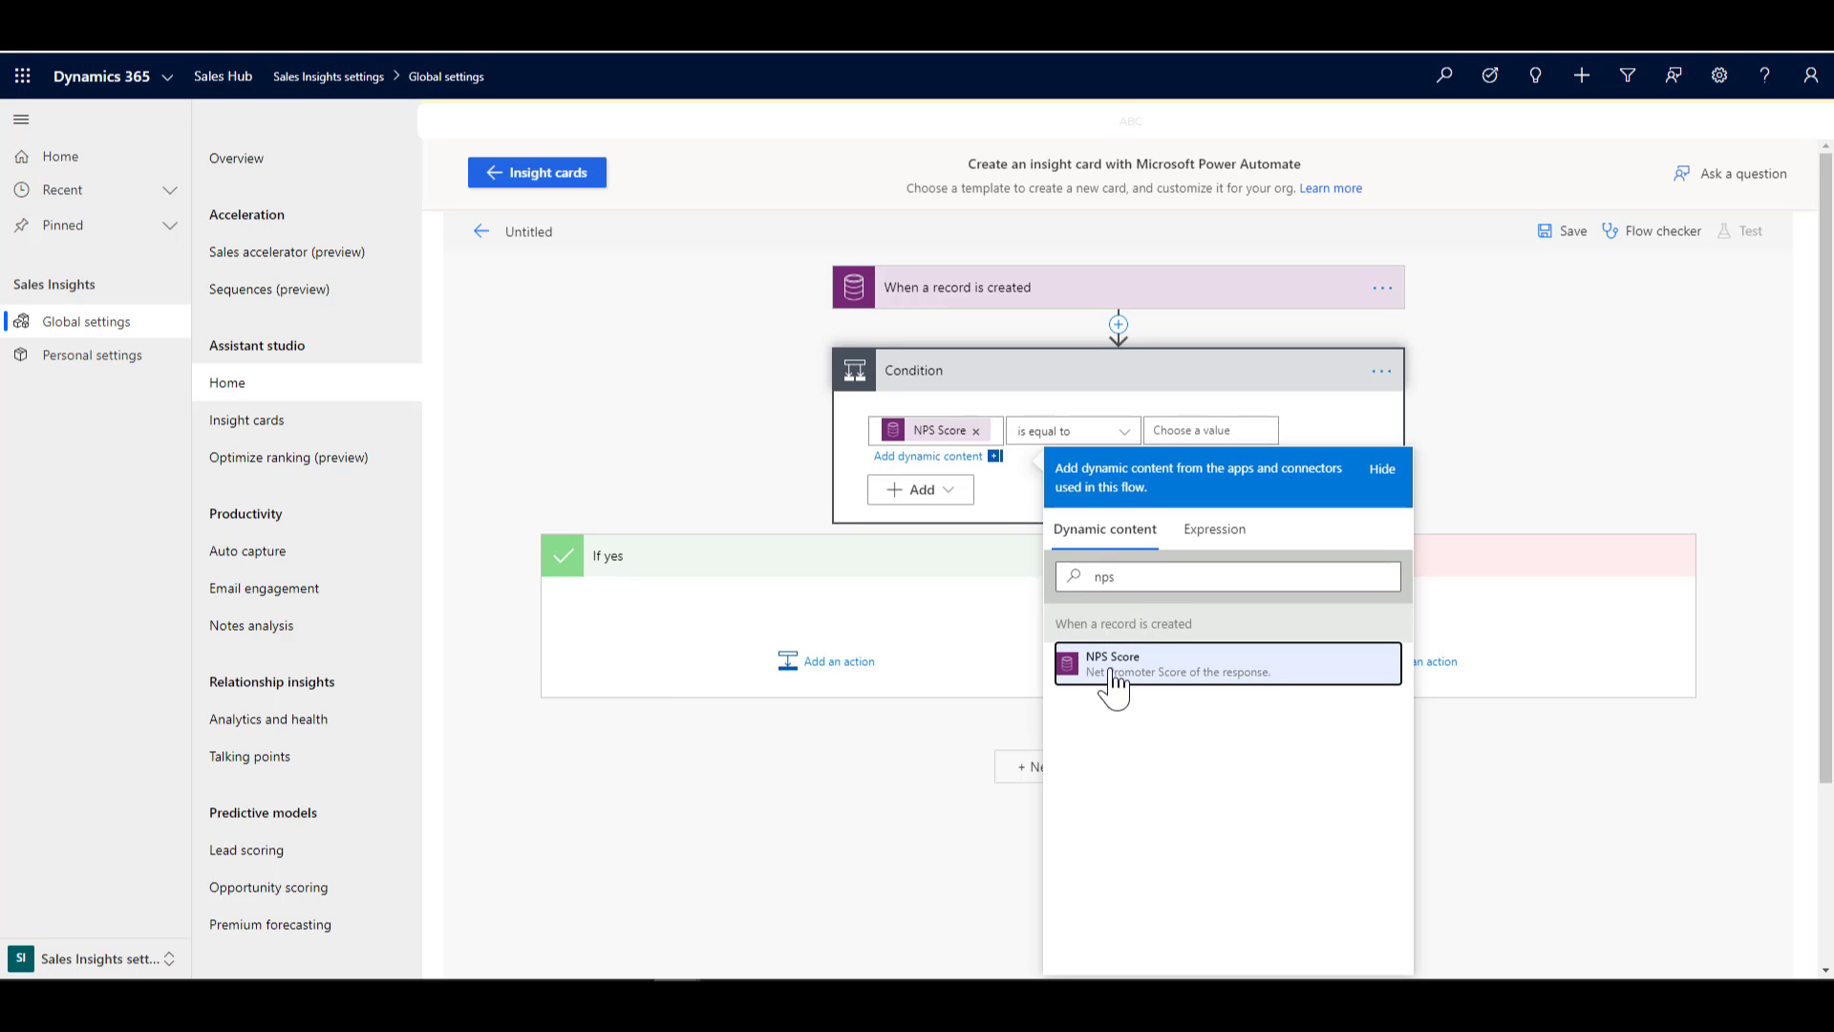
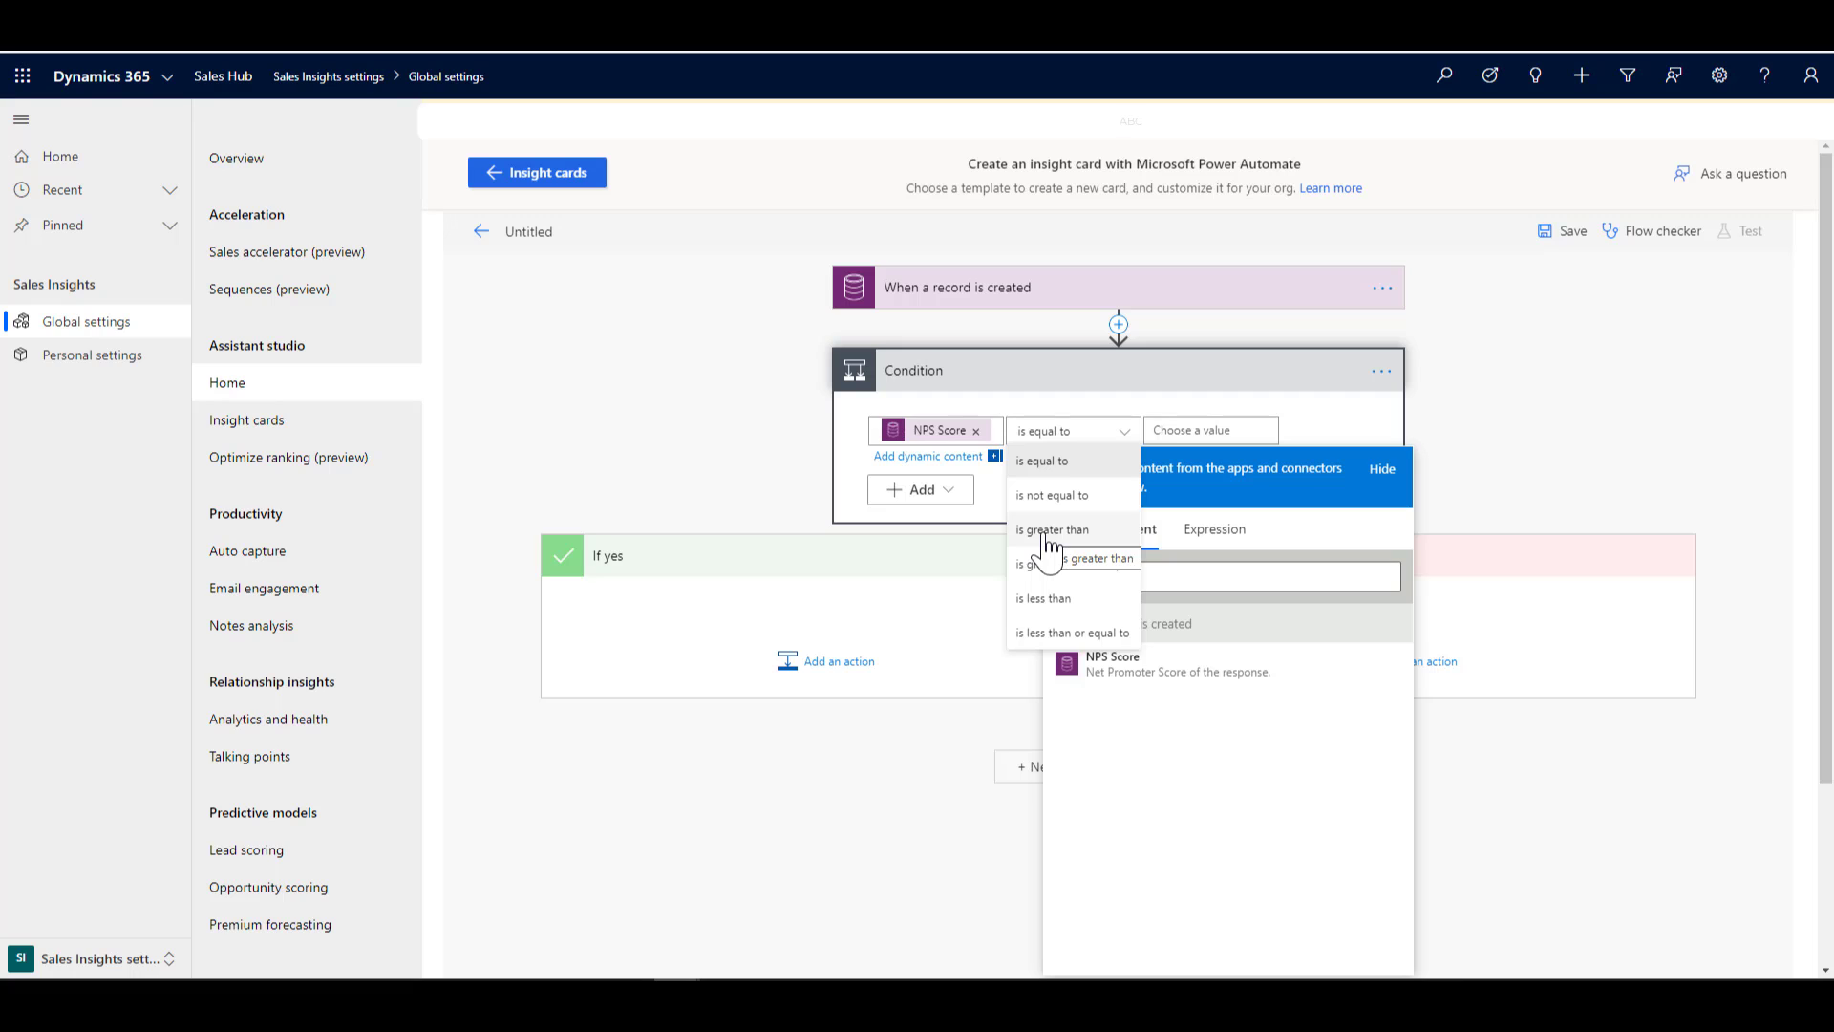
# Set the condition's comparison to "is greater than or equal to" with the value 9.
pyautogui.click(1048, 533)
pyautogui.click(1169, 428)
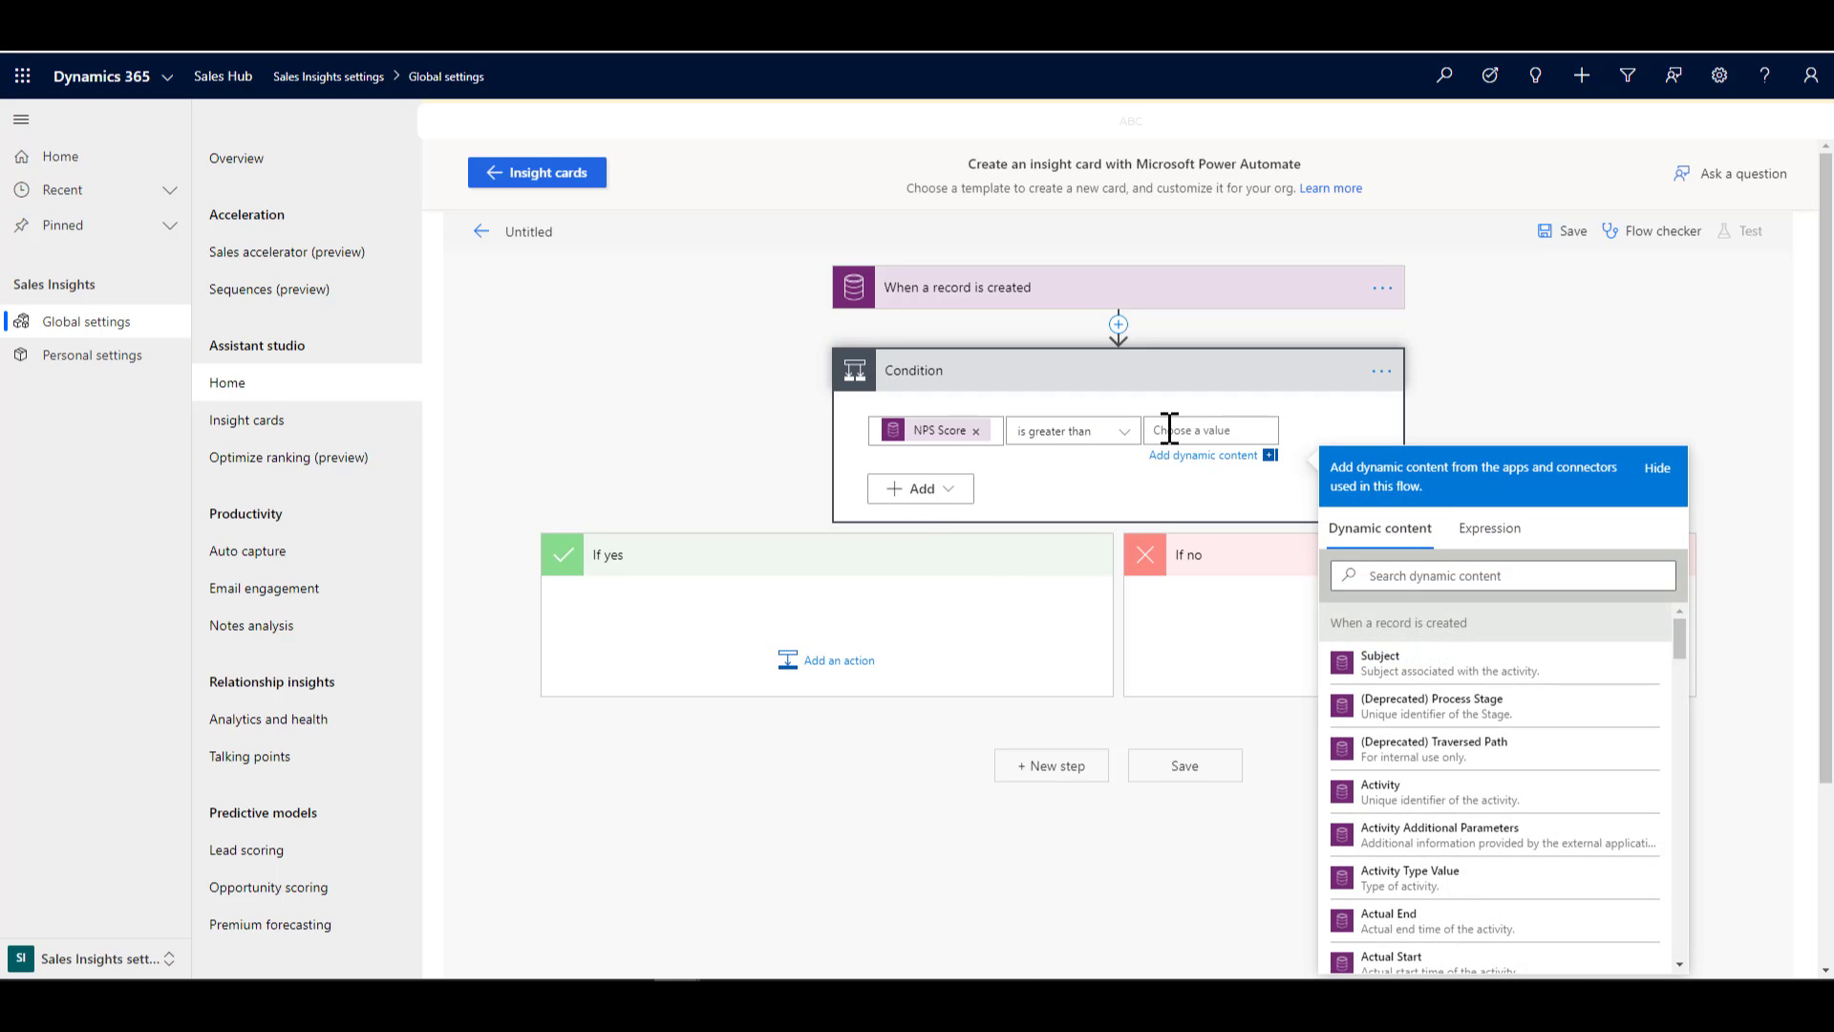
pyautogui.click(1061, 430)
pyautogui.click(1060, 549)
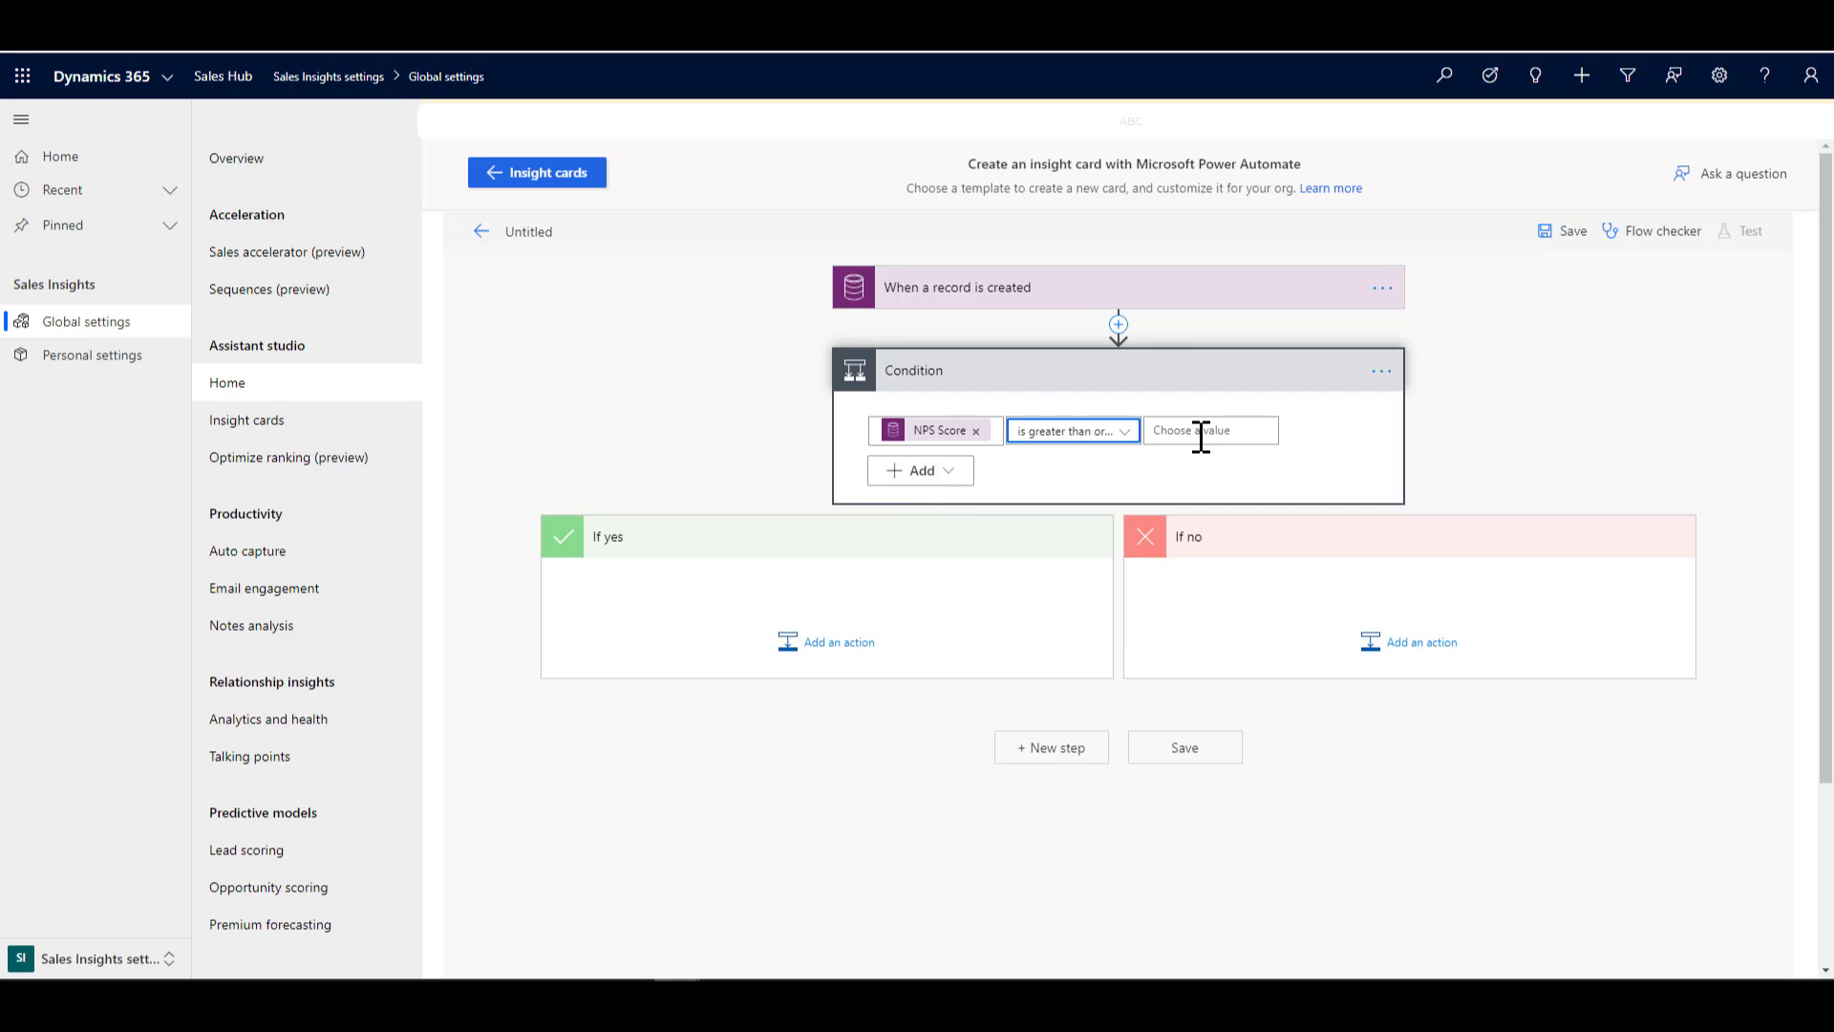
pyautogui.click(1201, 432)
pyautogui.write('9')
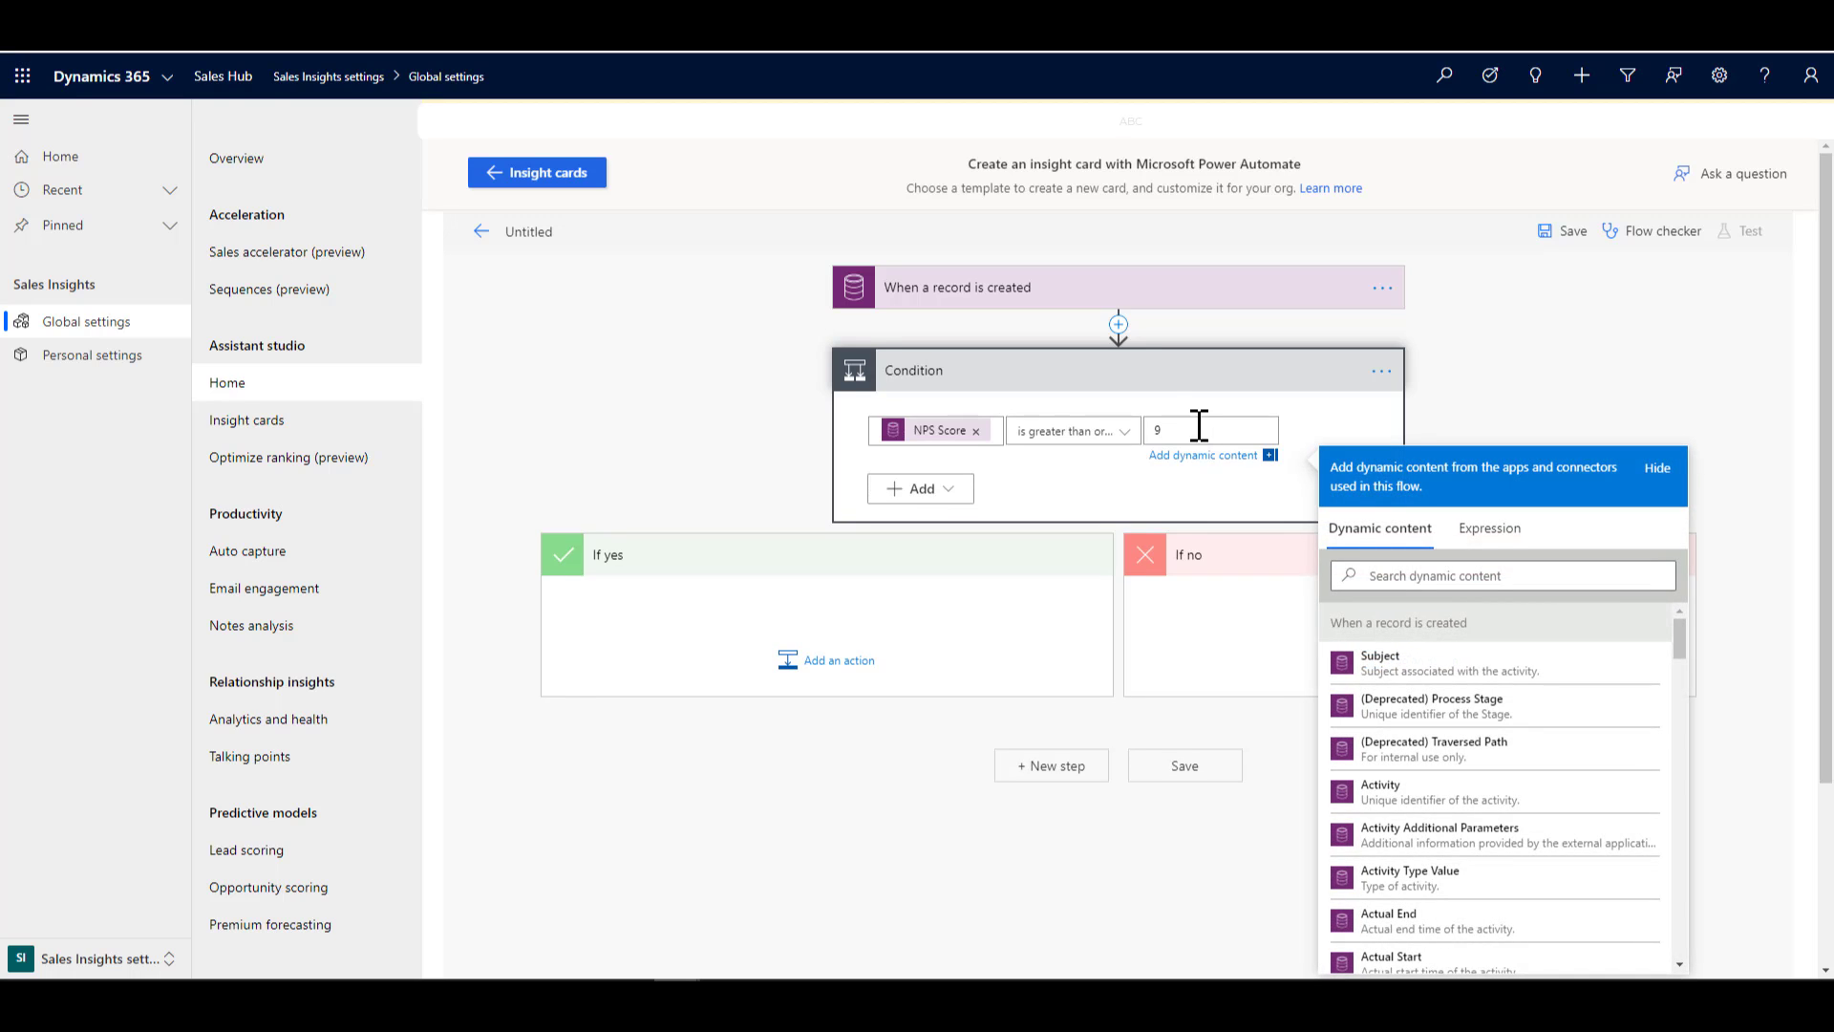
pyautogui.click(817, 665)
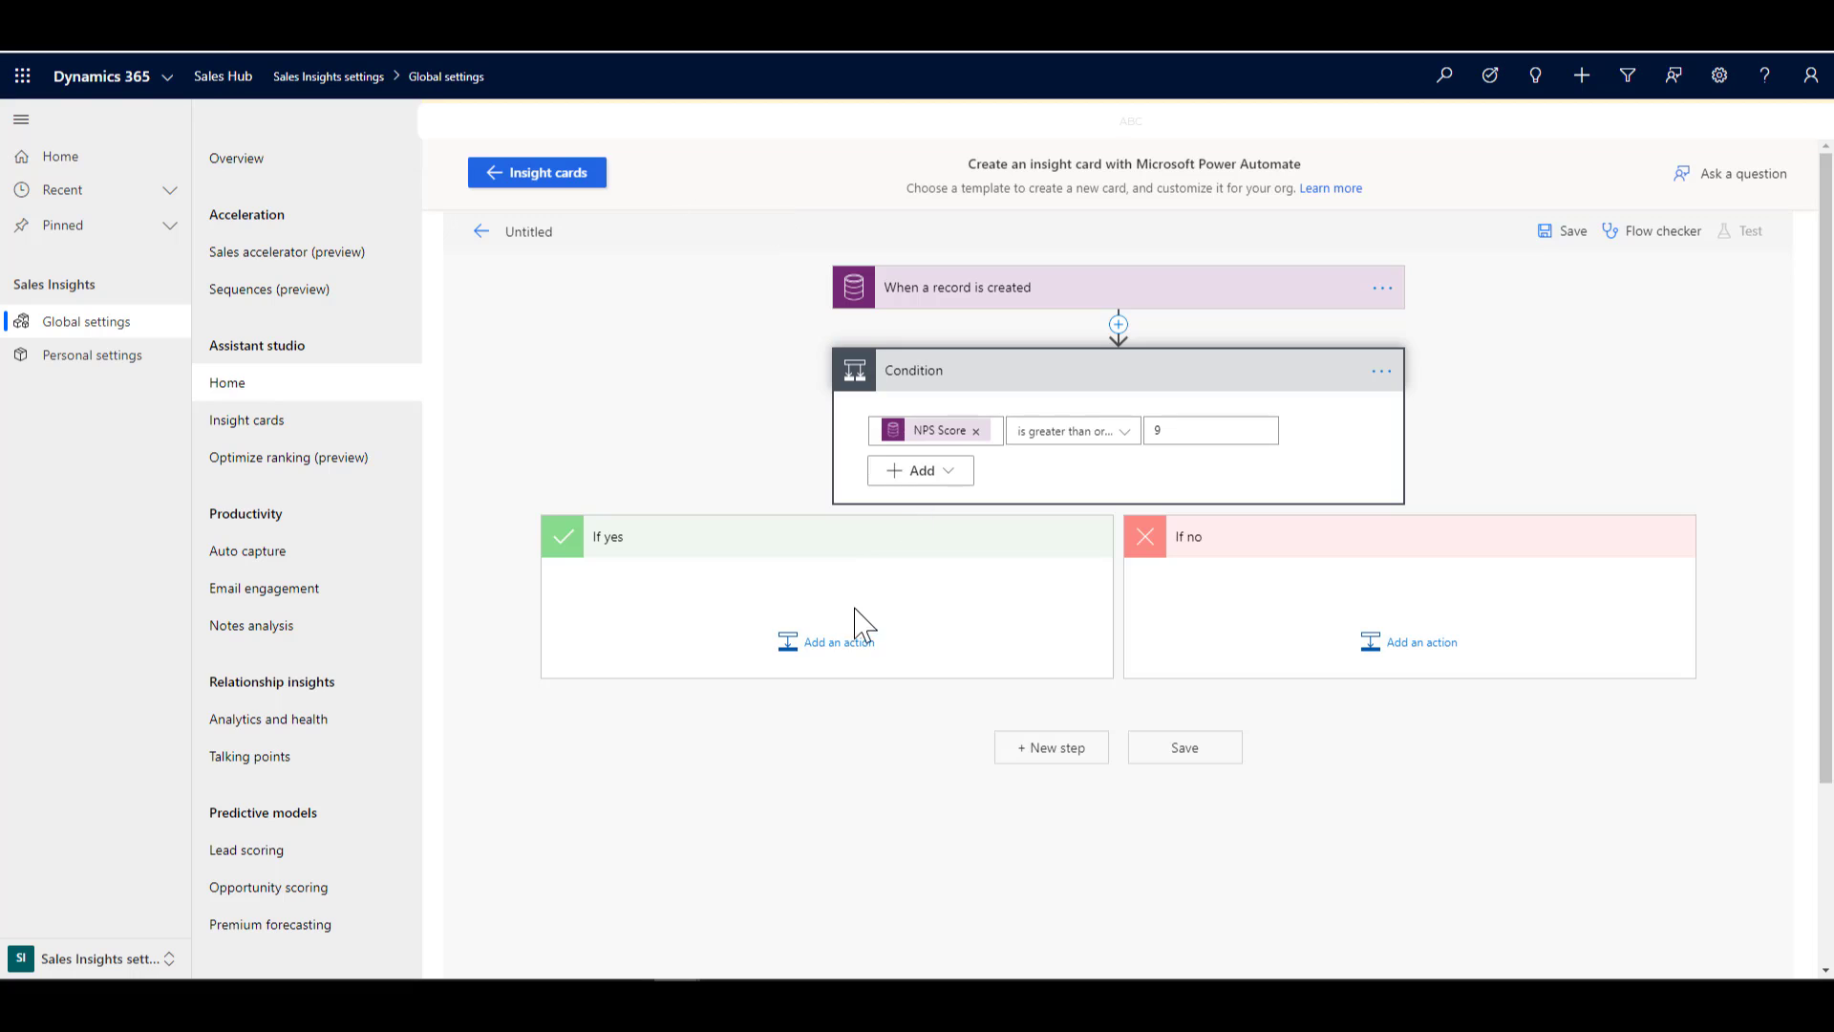
# Add a Common Data Service "Get record" action to the If yes branch.
pyautogui.click(856, 642)
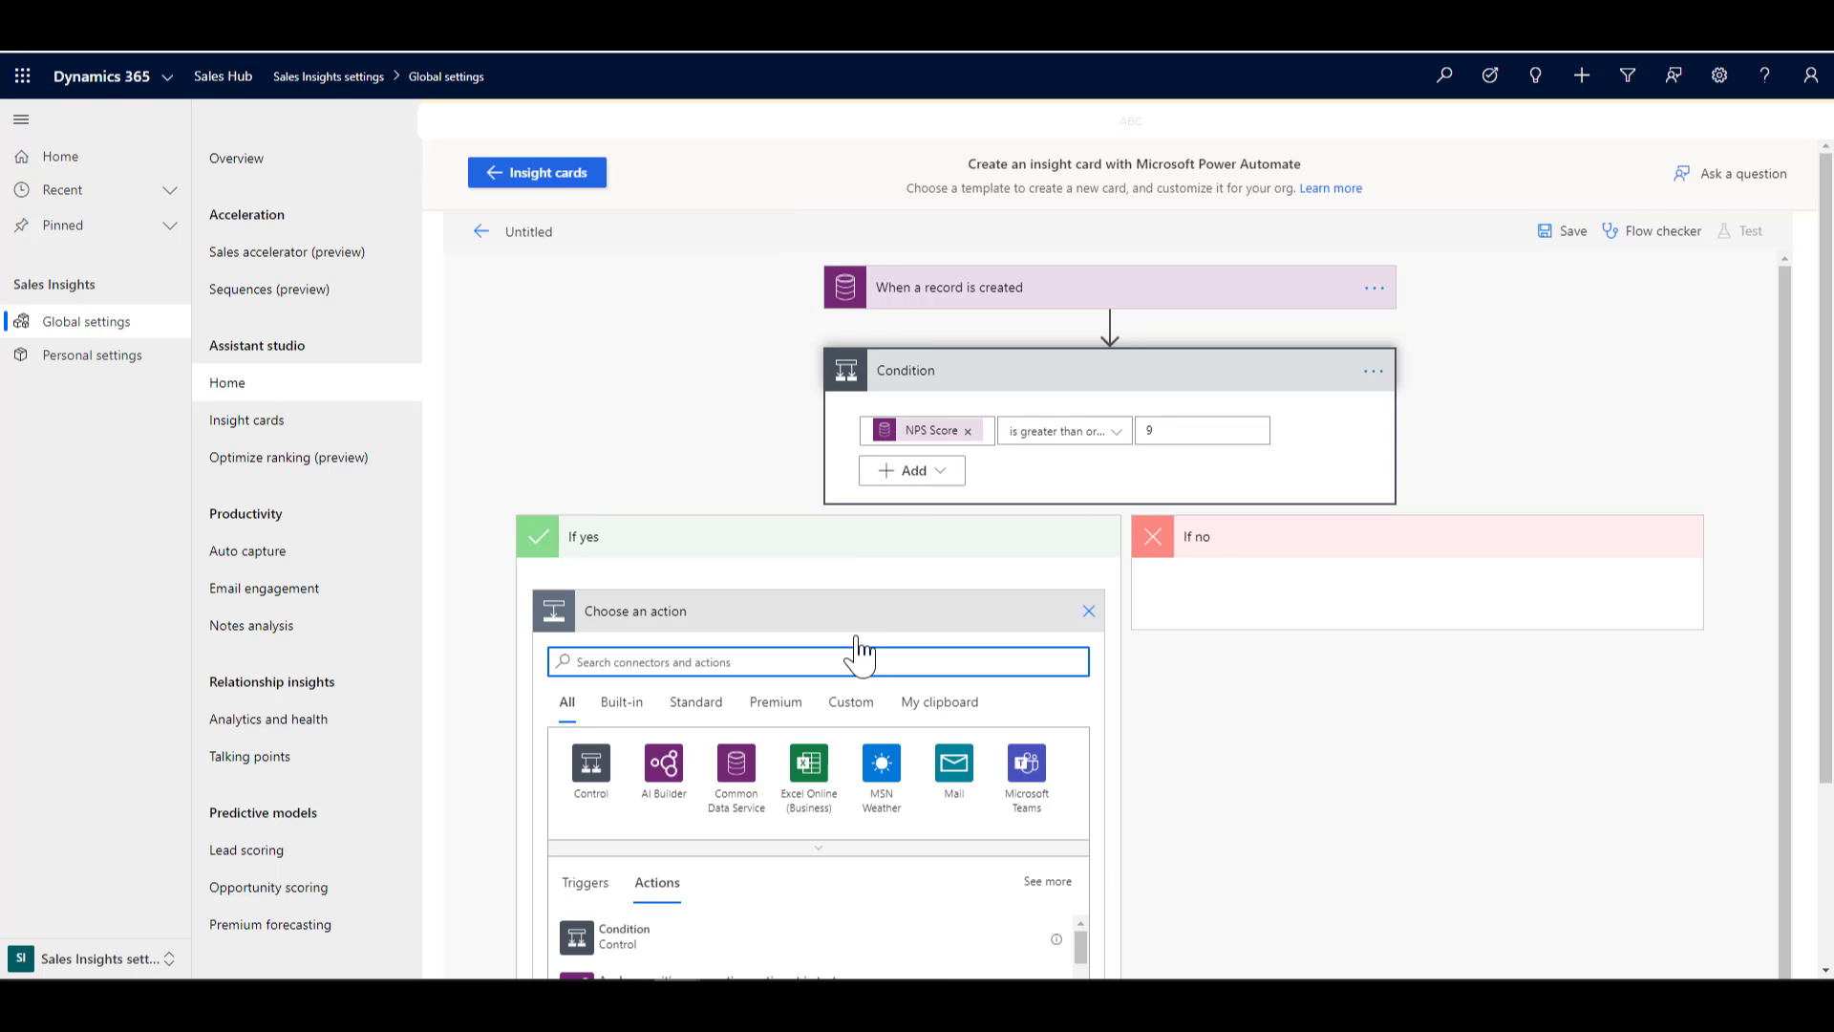
pyautogui.click(736, 762)
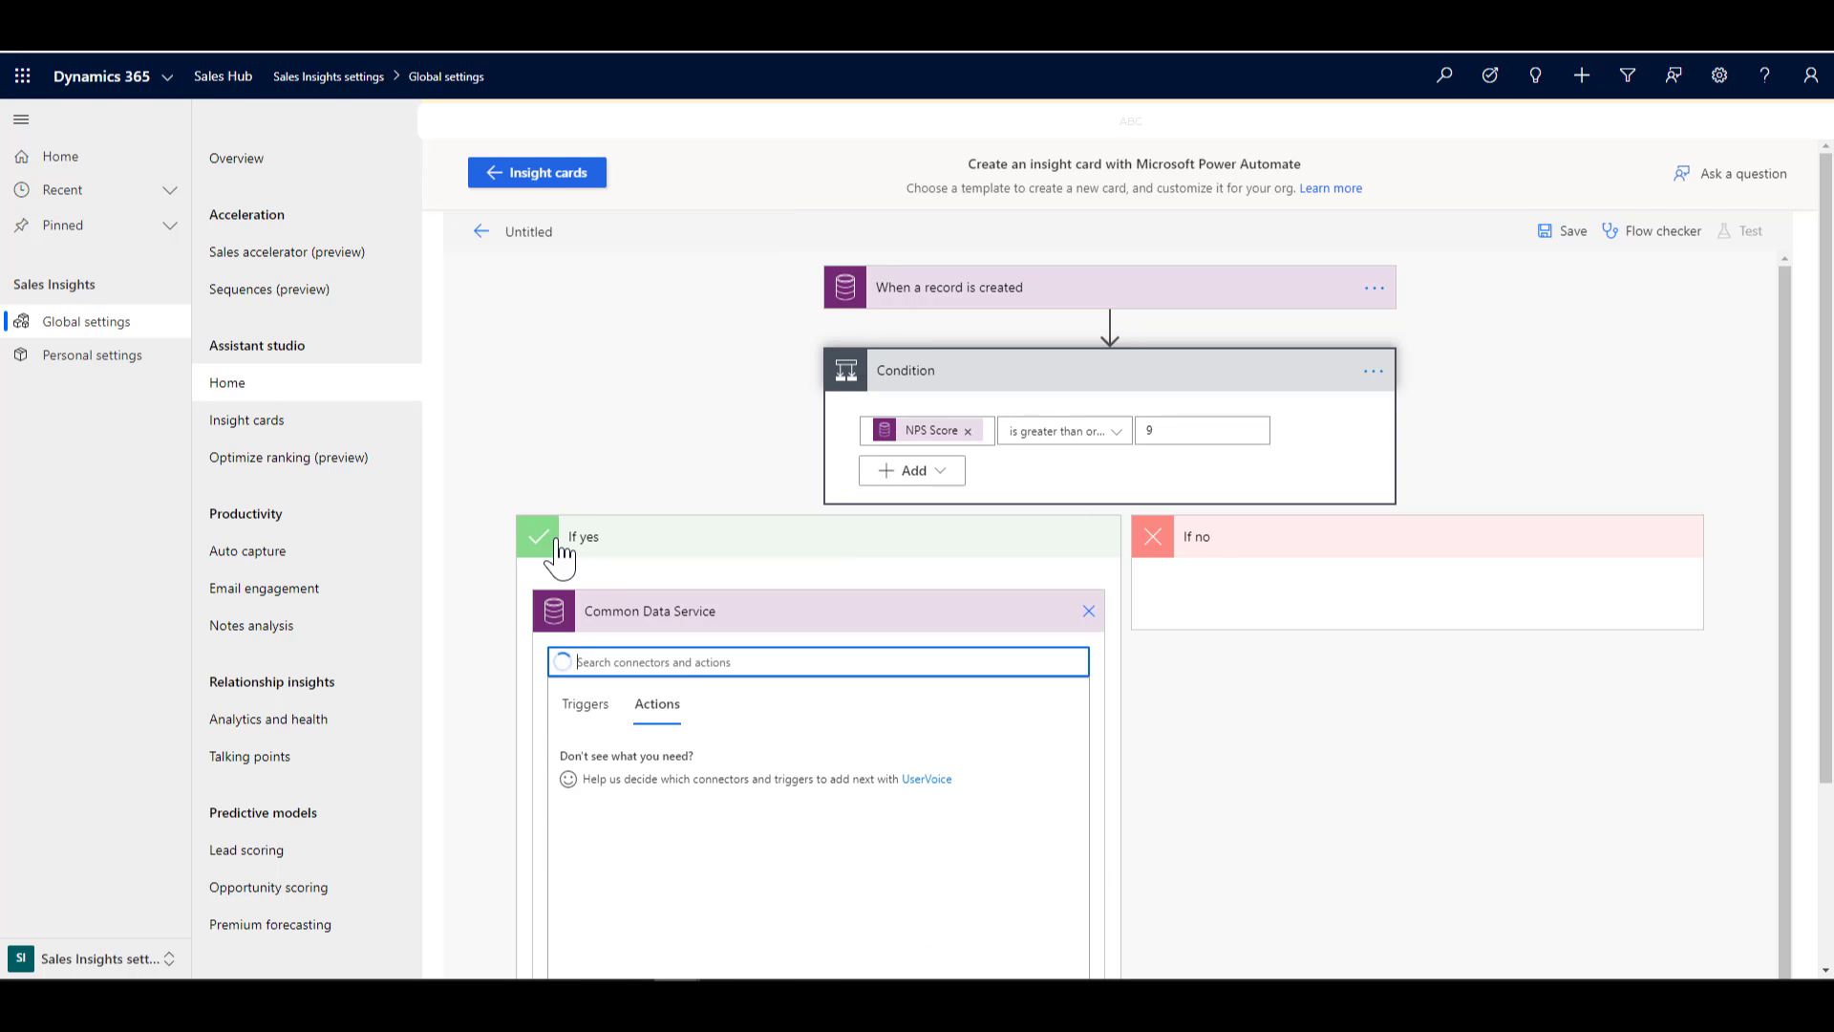
pyautogui.scroll(-2, 765, 618)
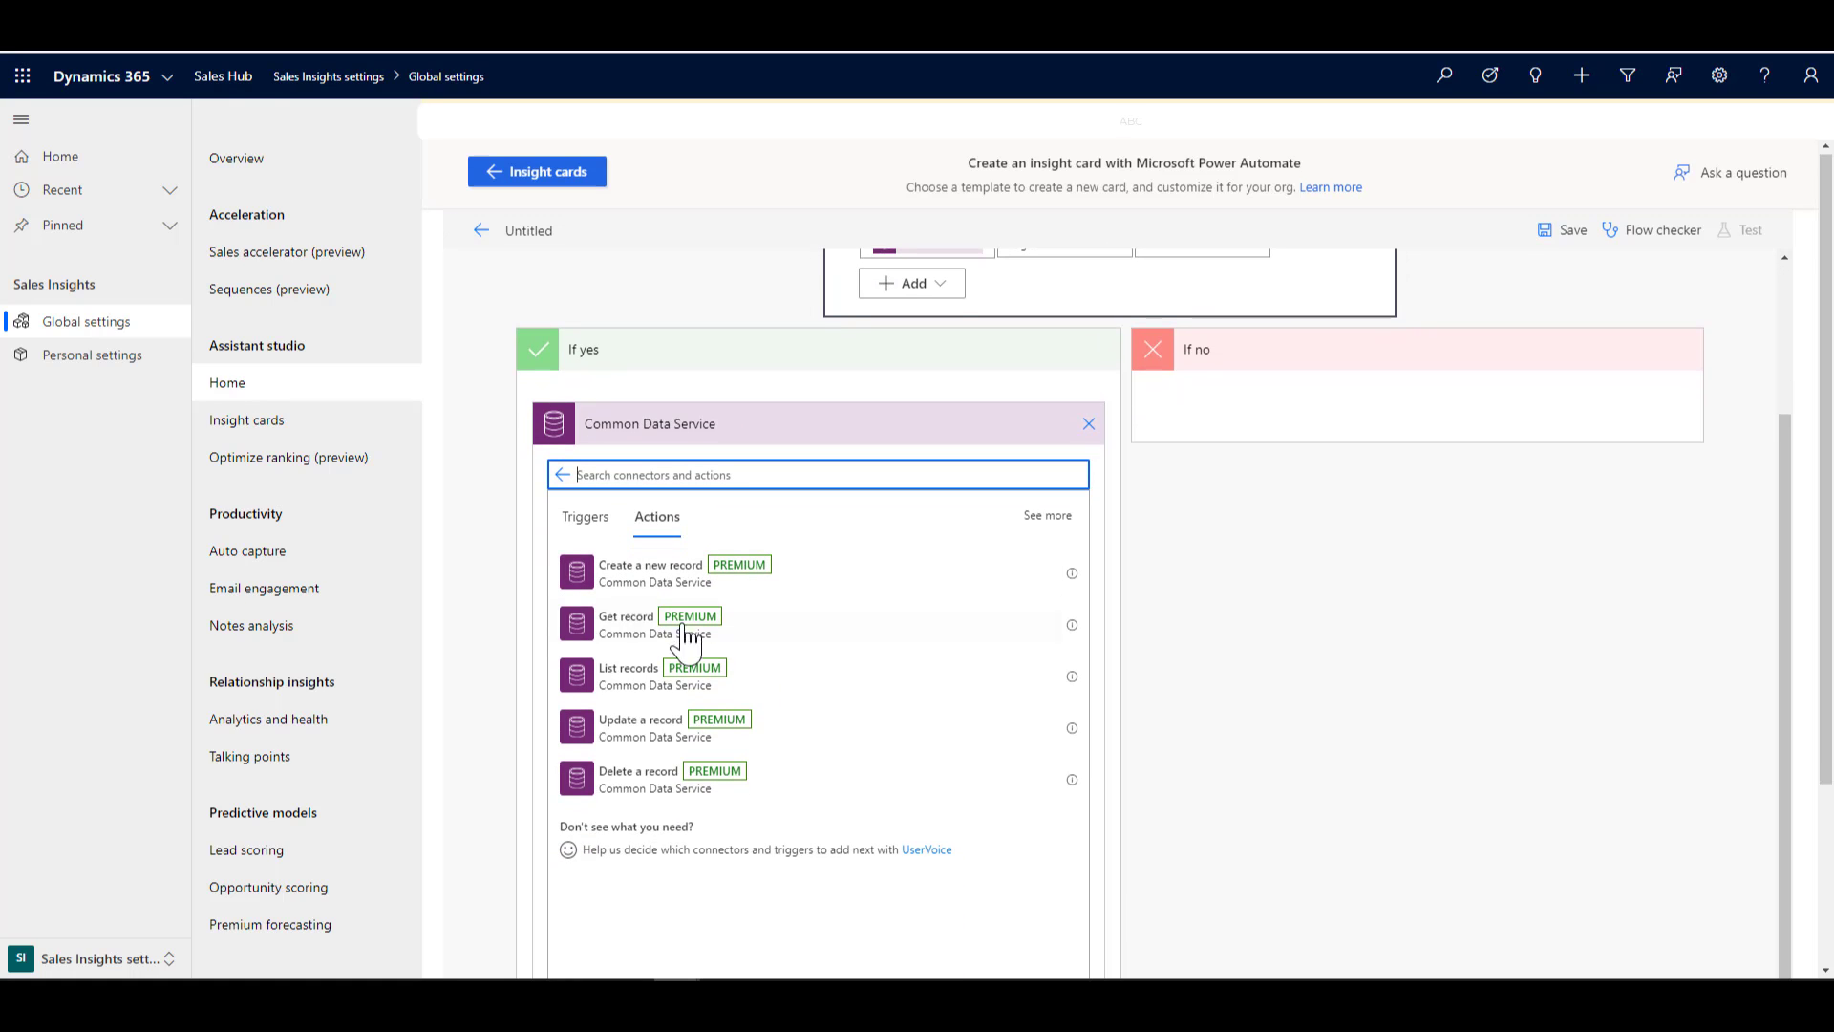
pyautogui.click(793, 633)
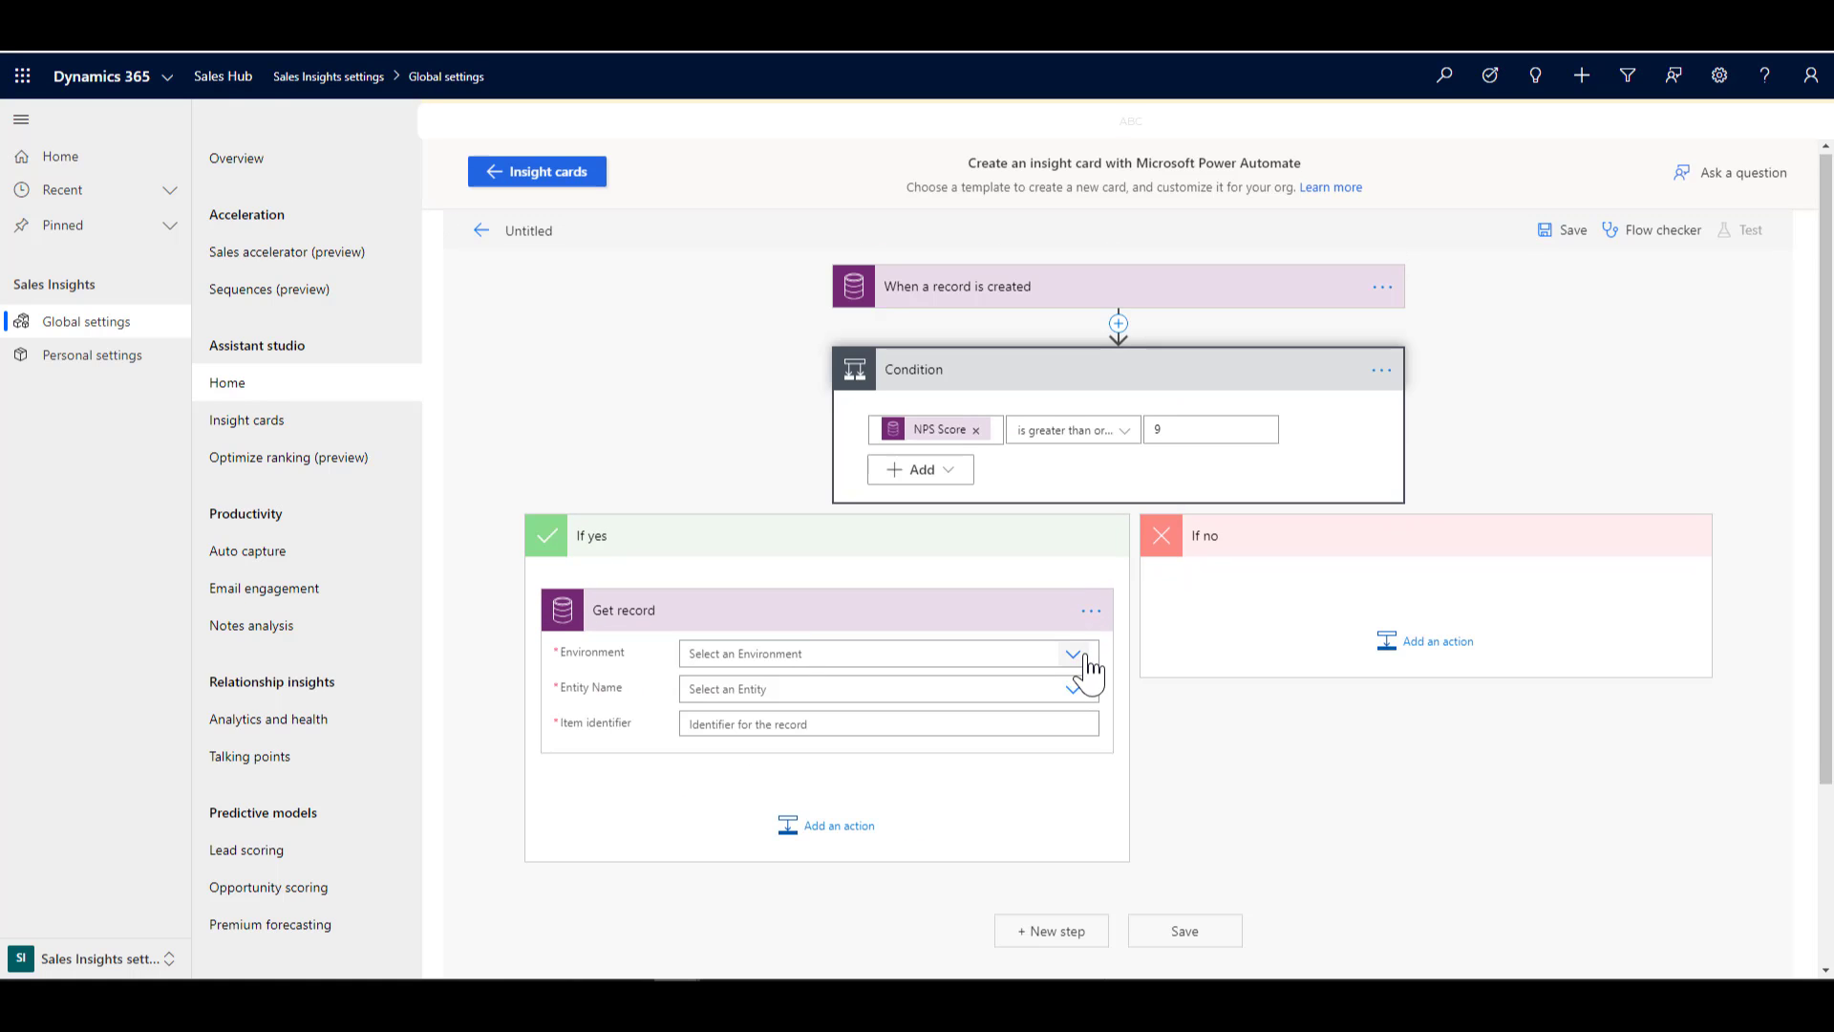
# Set the Get record action's environment to BH Demo 100 (bhdemo100) and its entity to Contacts.
pyautogui.click(755, 655)
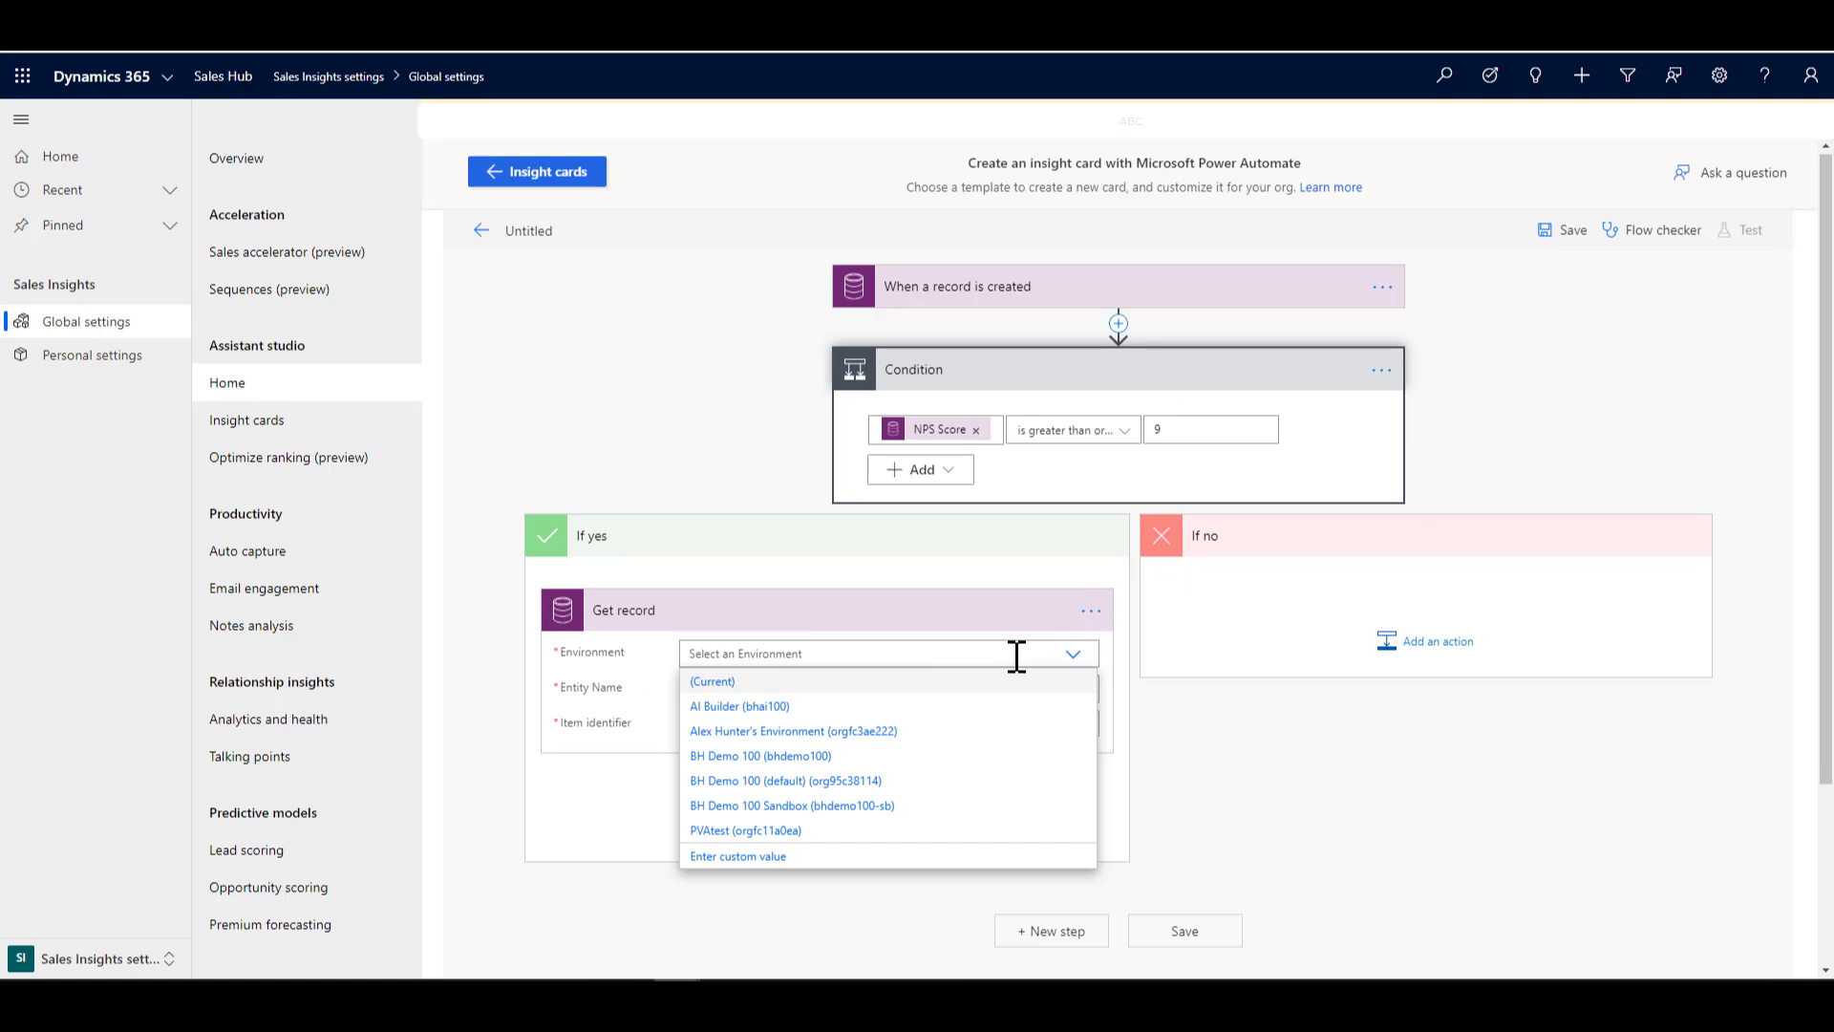
pyautogui.click(774, 757)
pyautogui.click(833, 688)
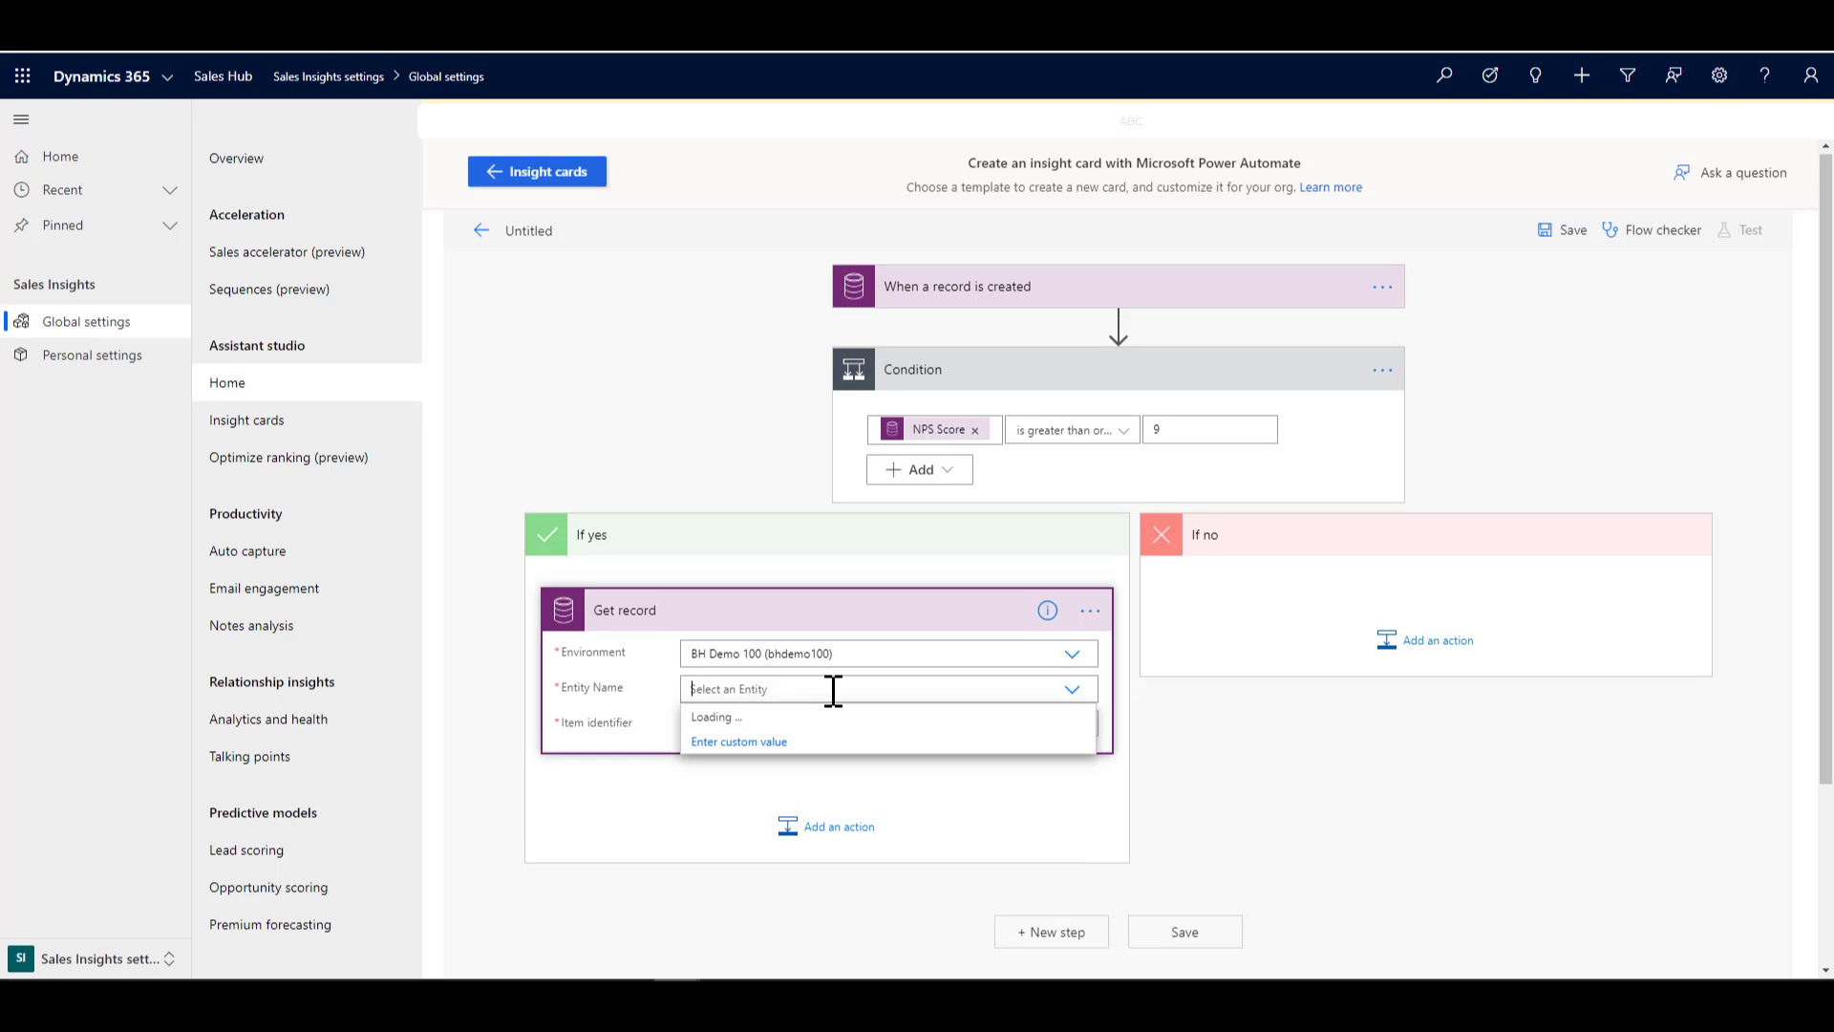
pyautogui.write('contact')
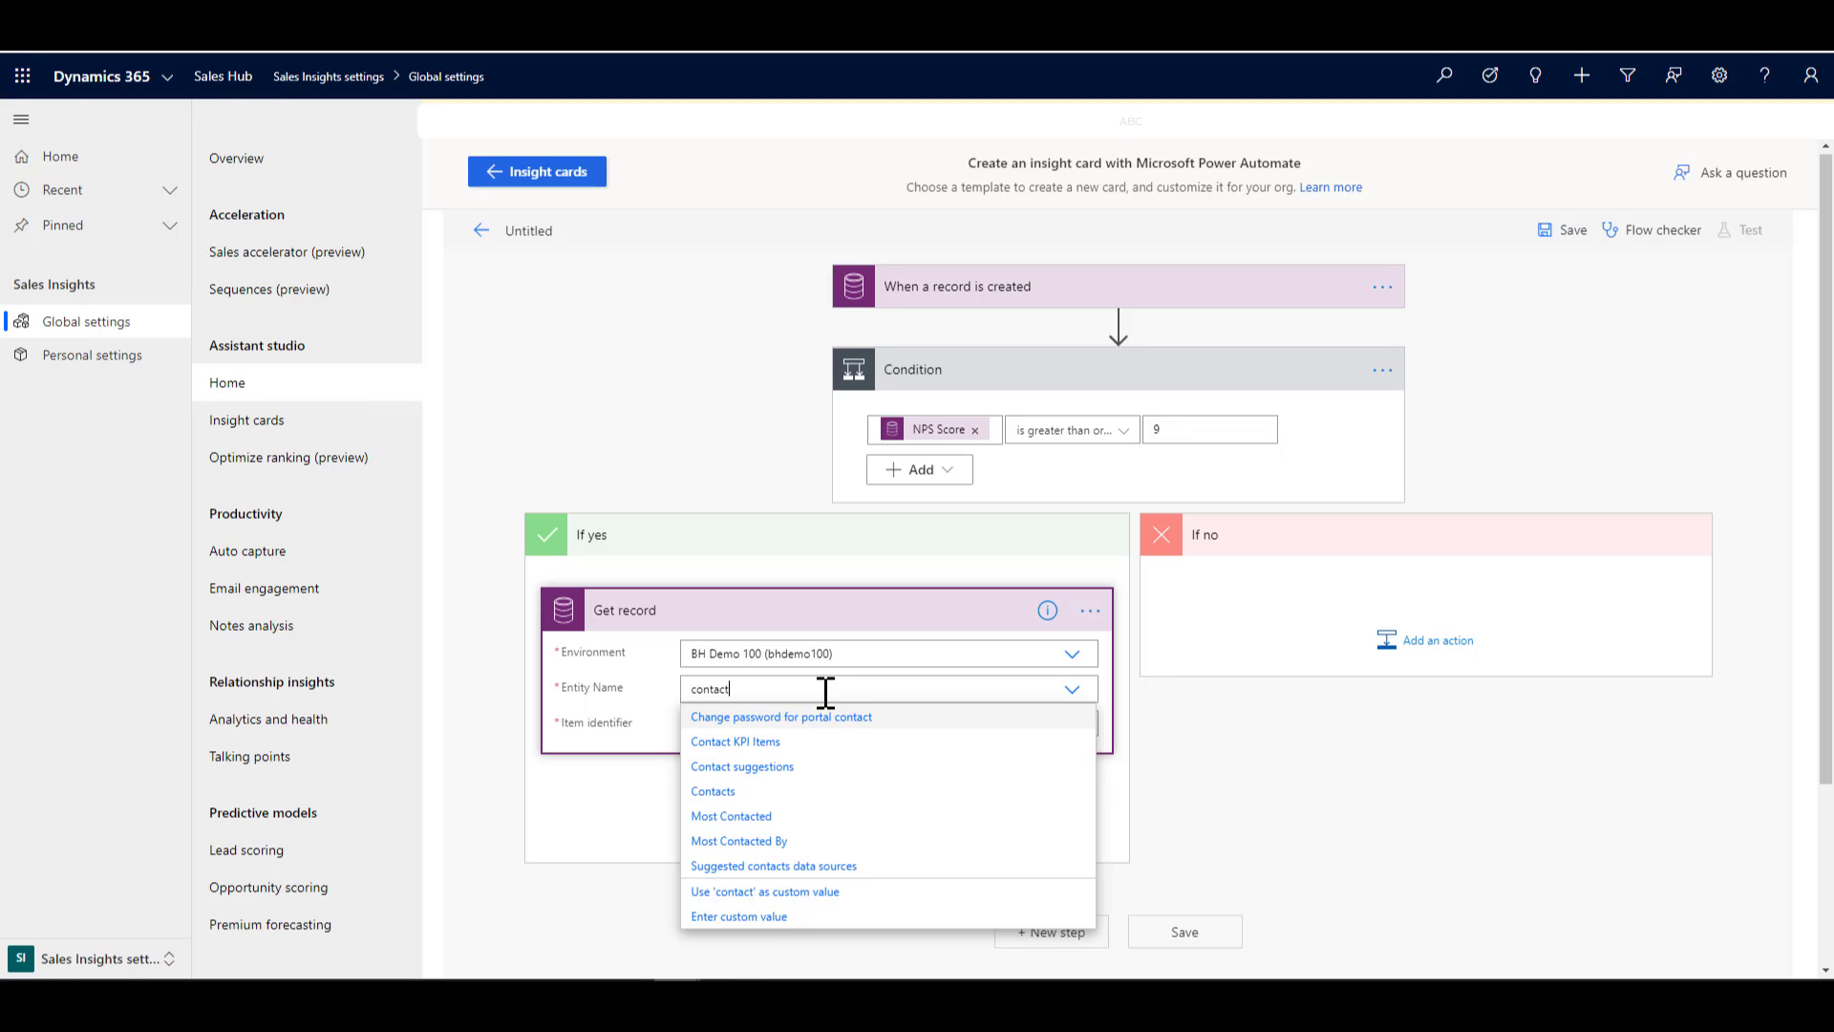
pyautogui.click(734, 790)
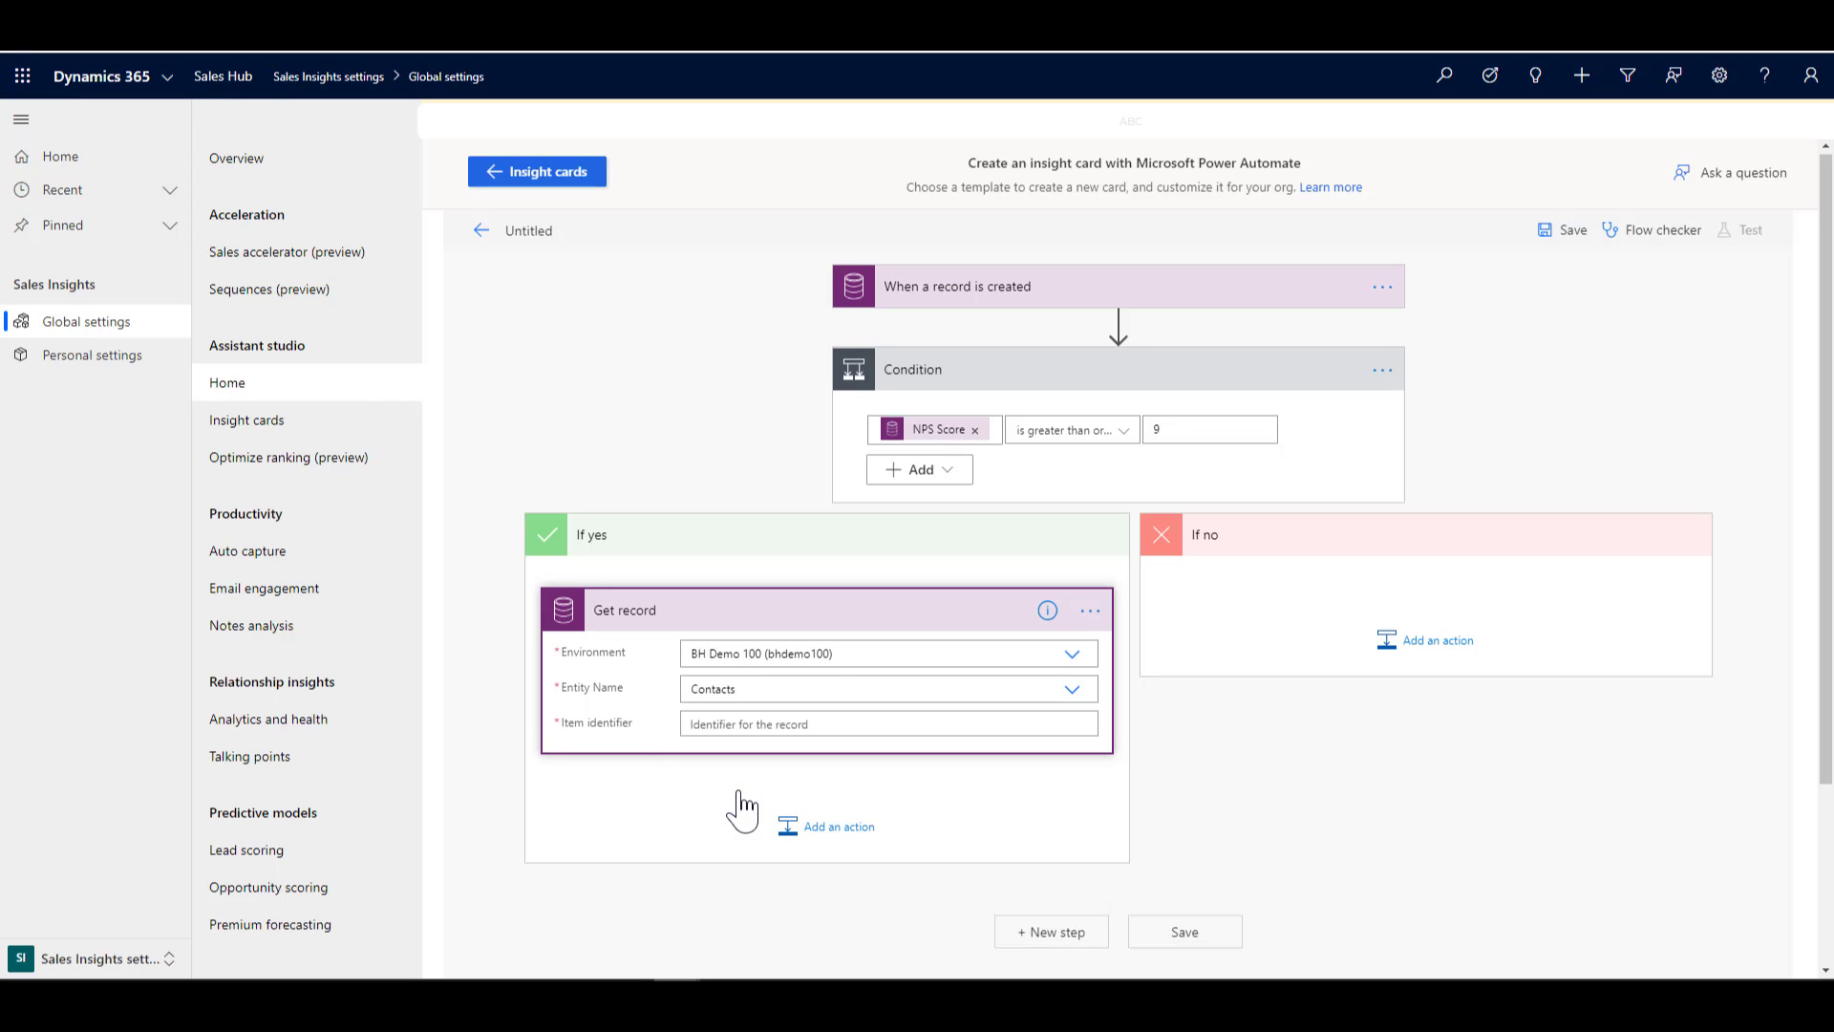
# Set the Get record action's item identifier to the Regarding dynamic content from the trigger, searching with "reg".
pyautogui.click(707, 724)
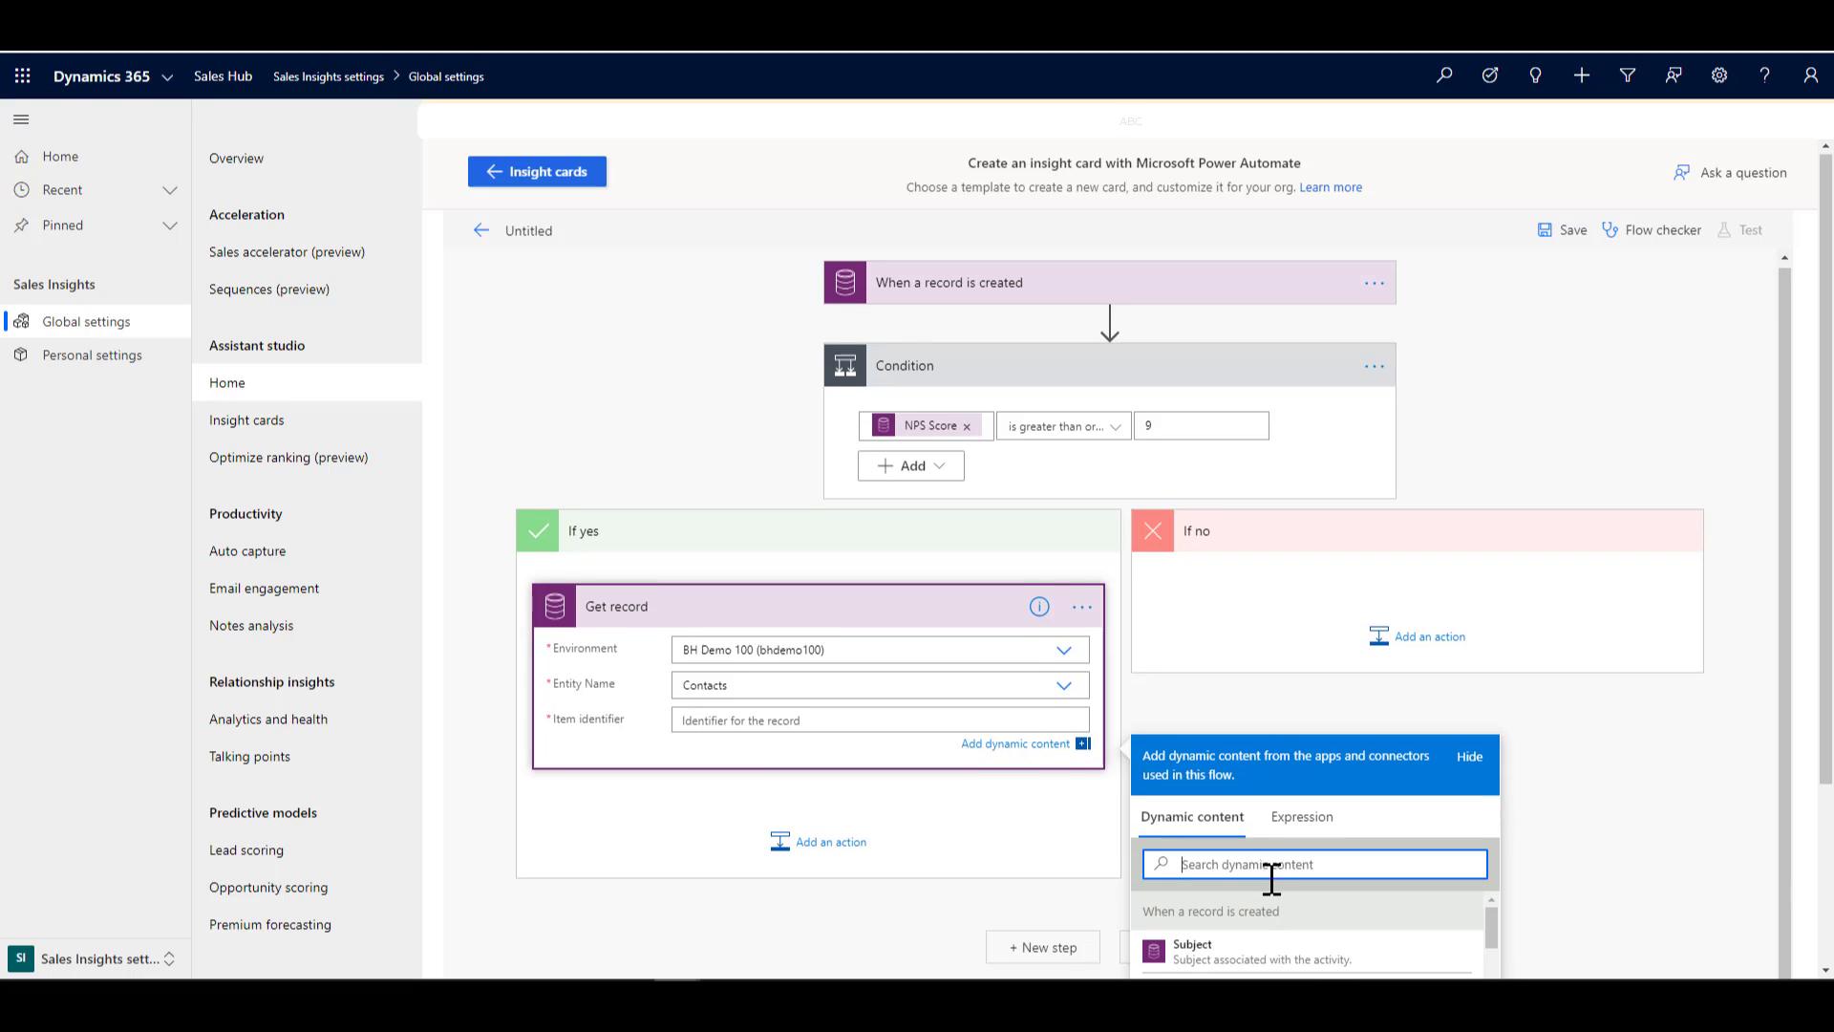
pyautogui.scroll(-1, 1271, 877)
pyautogui.write('reg')
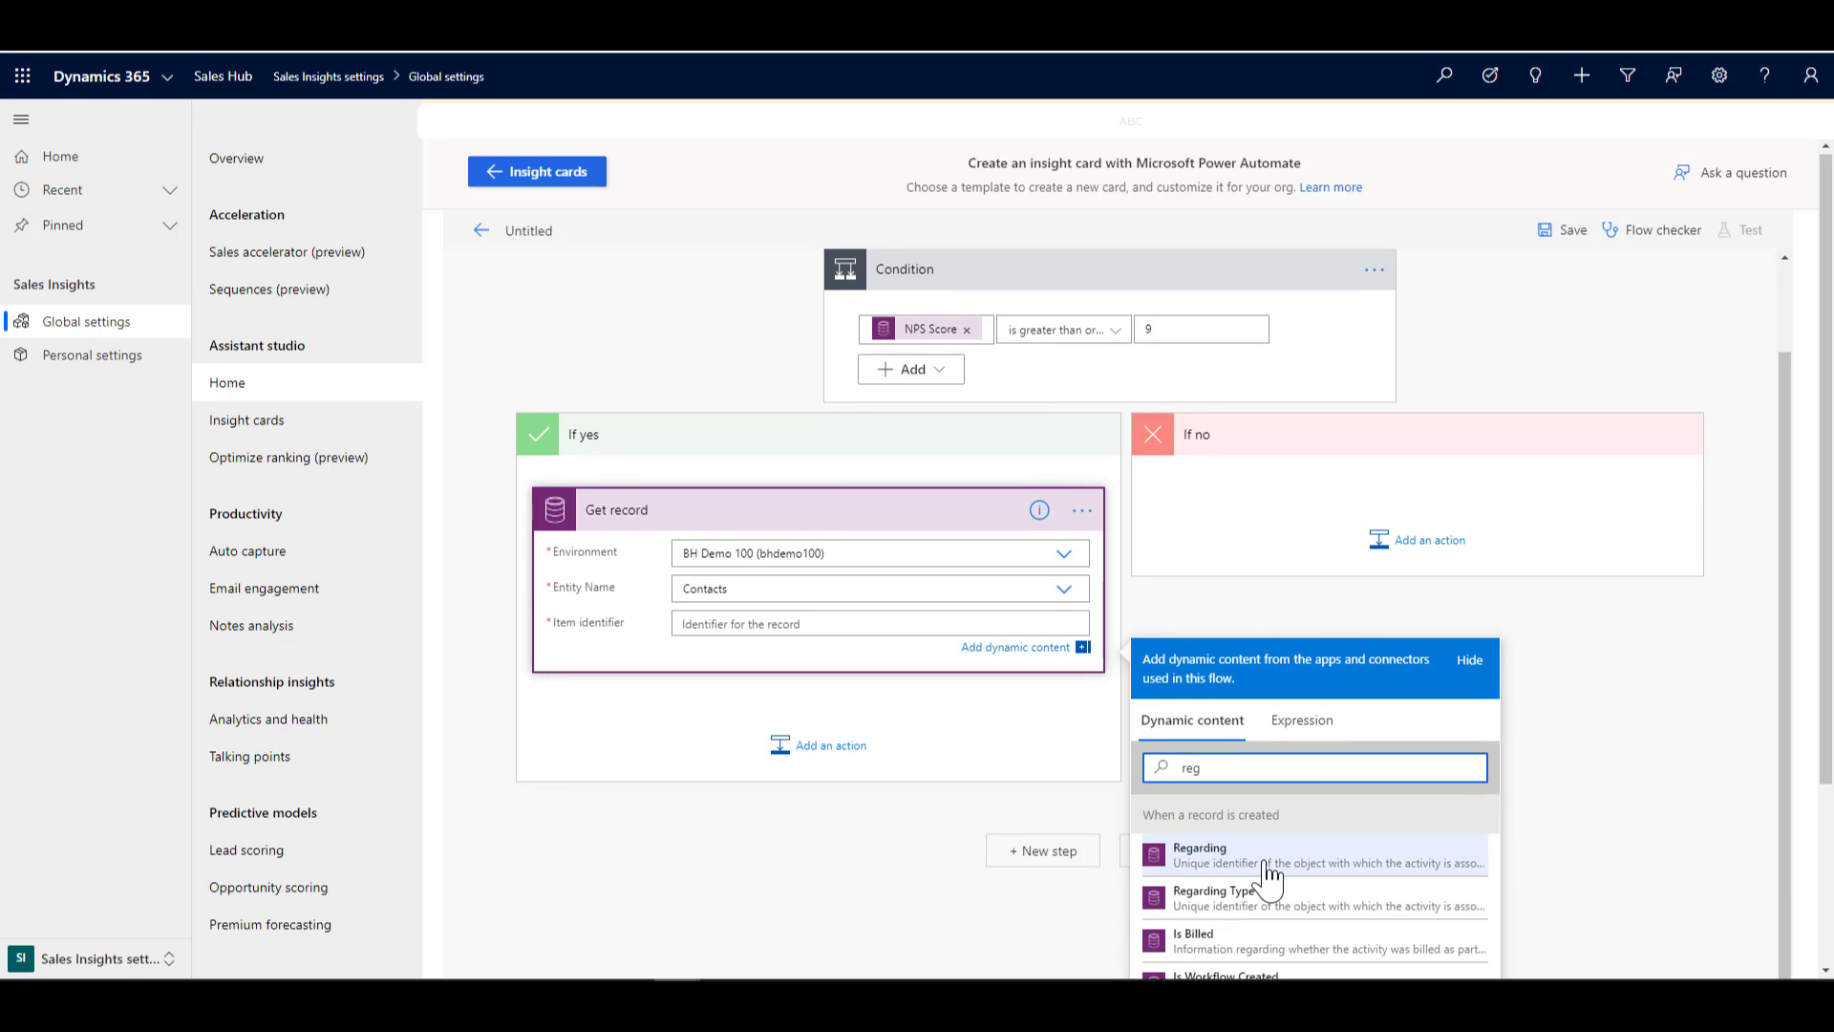
pyautogui.click(1271, 857)
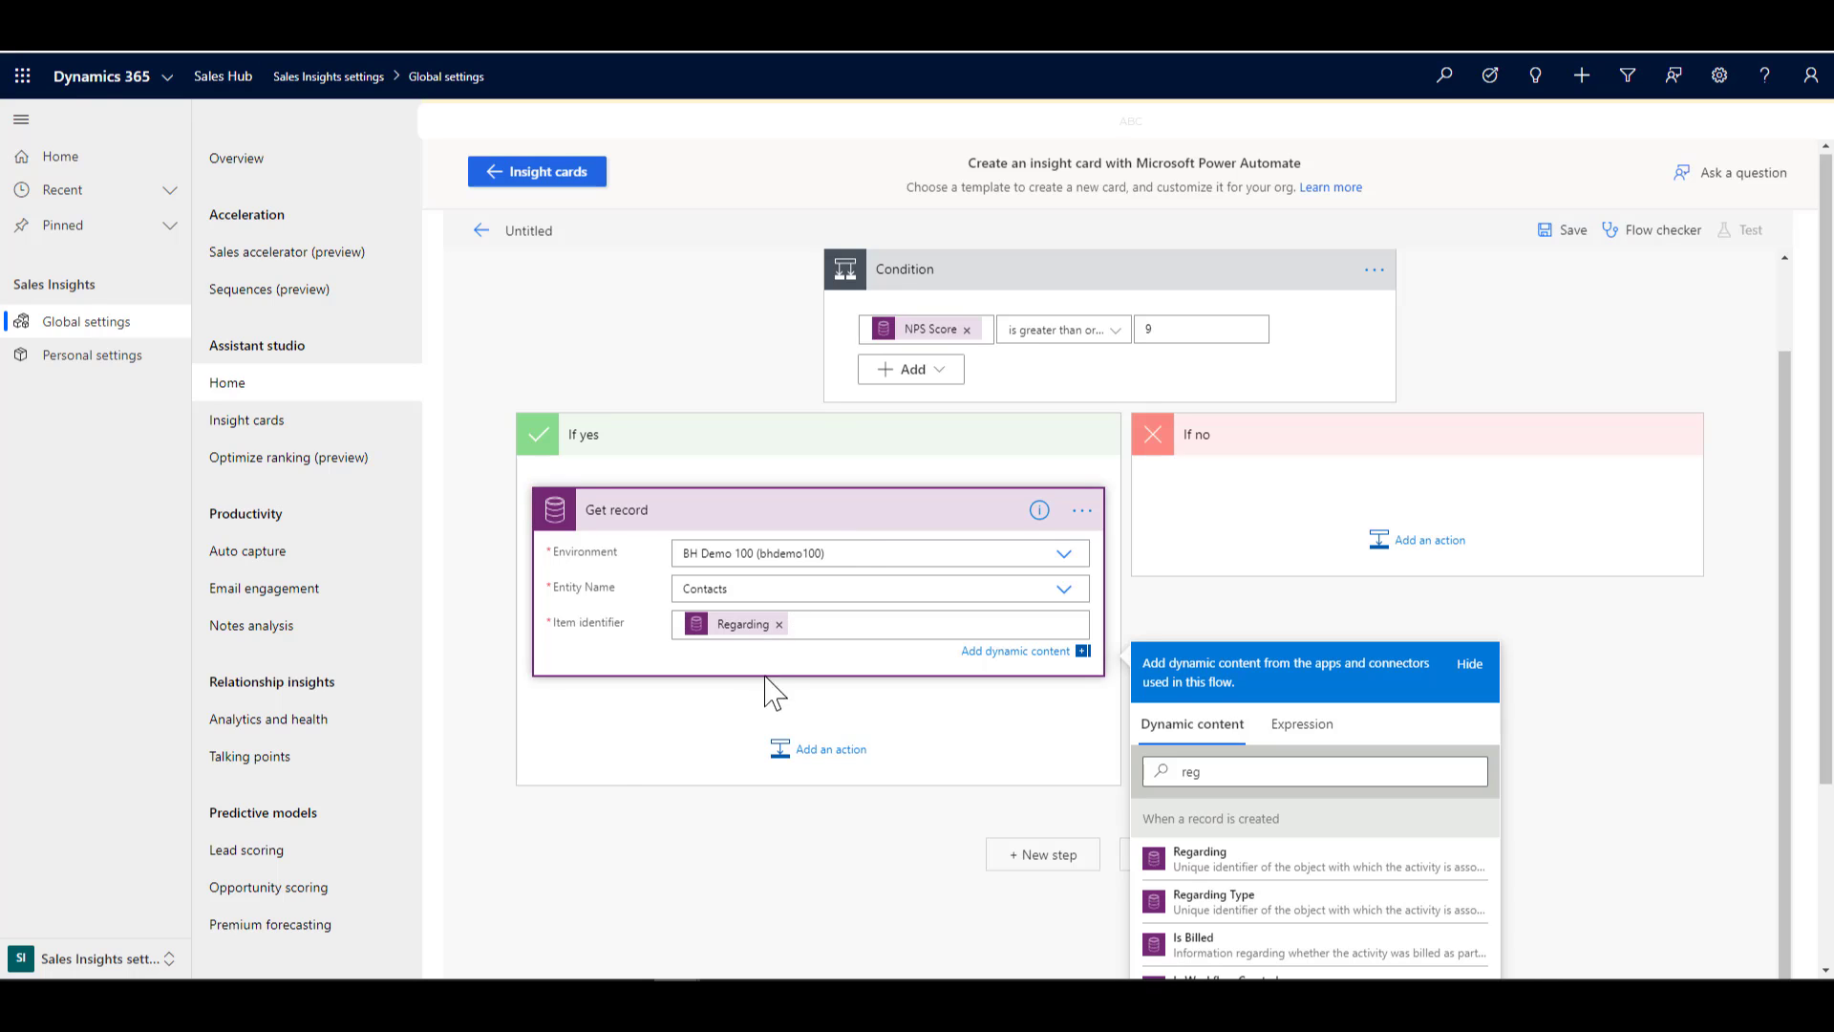
pyautogui.click(652, 741)
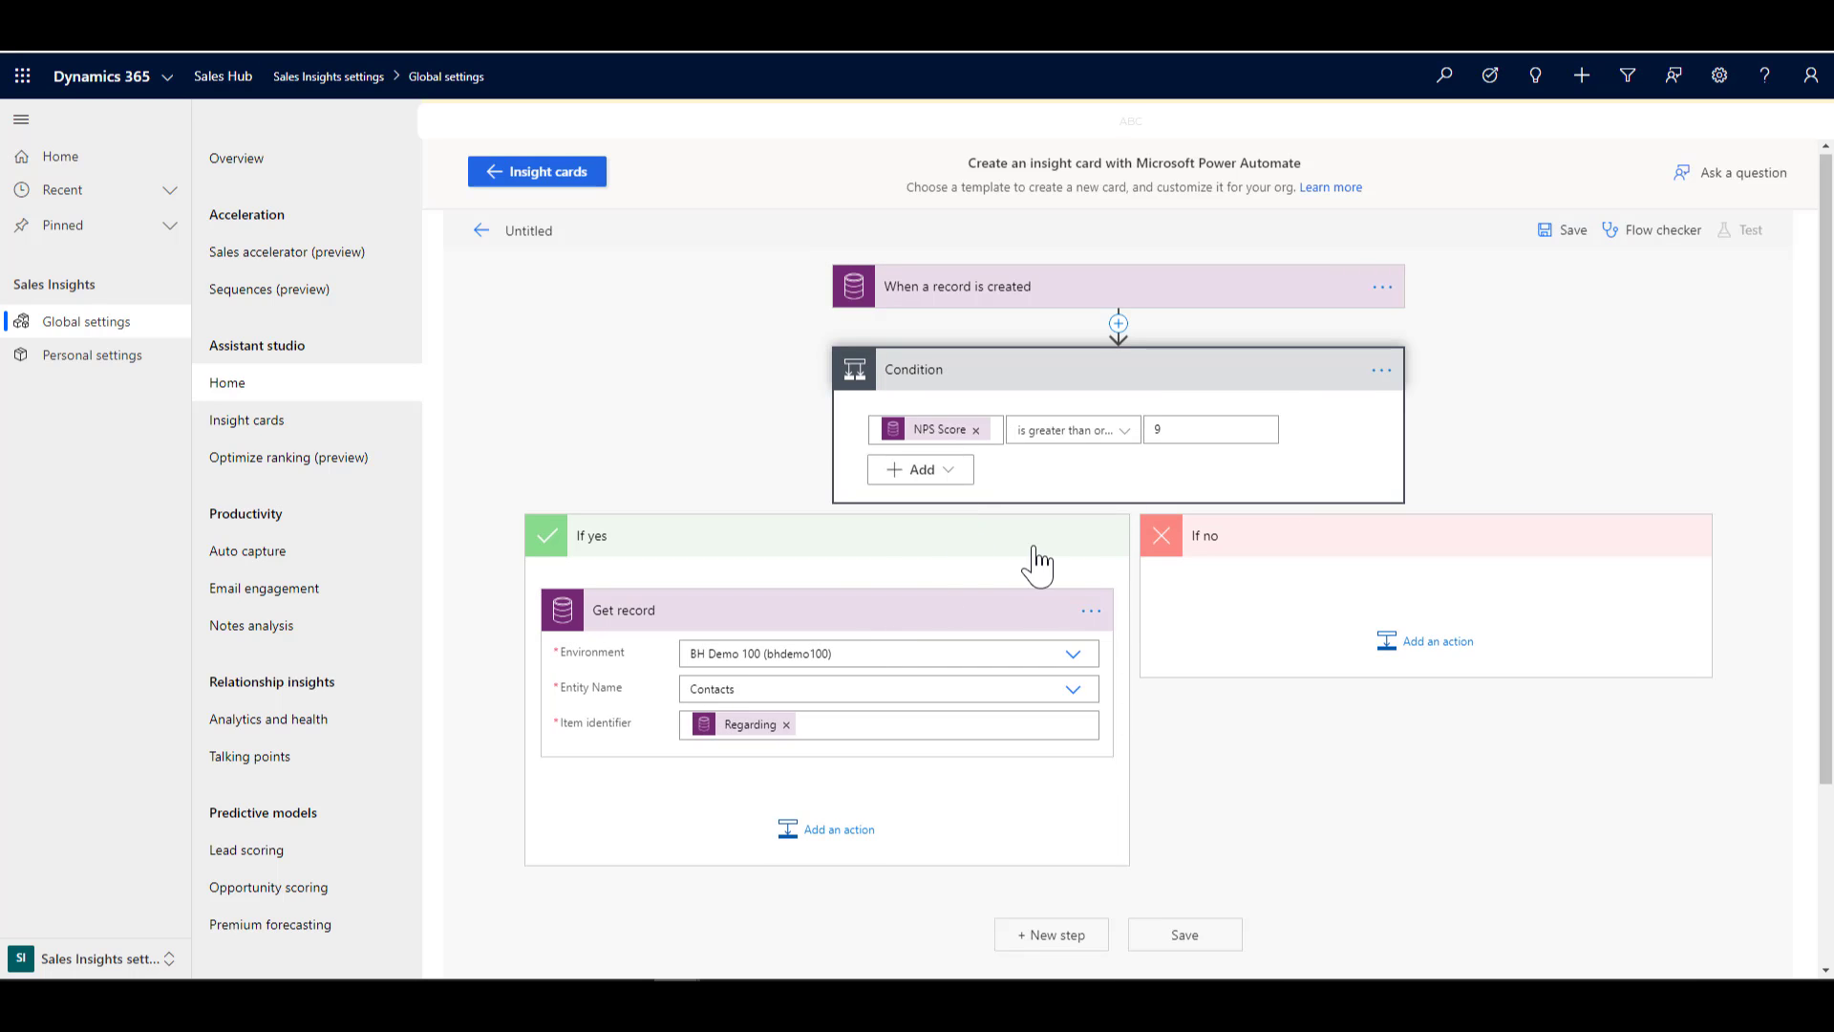
# Add the Dynamics 365 Sales Insights action "Choose custom action (CRM process) for insight card" below Get record in the If yes branch.
pyautogui.scroll(-3, 853, 547)
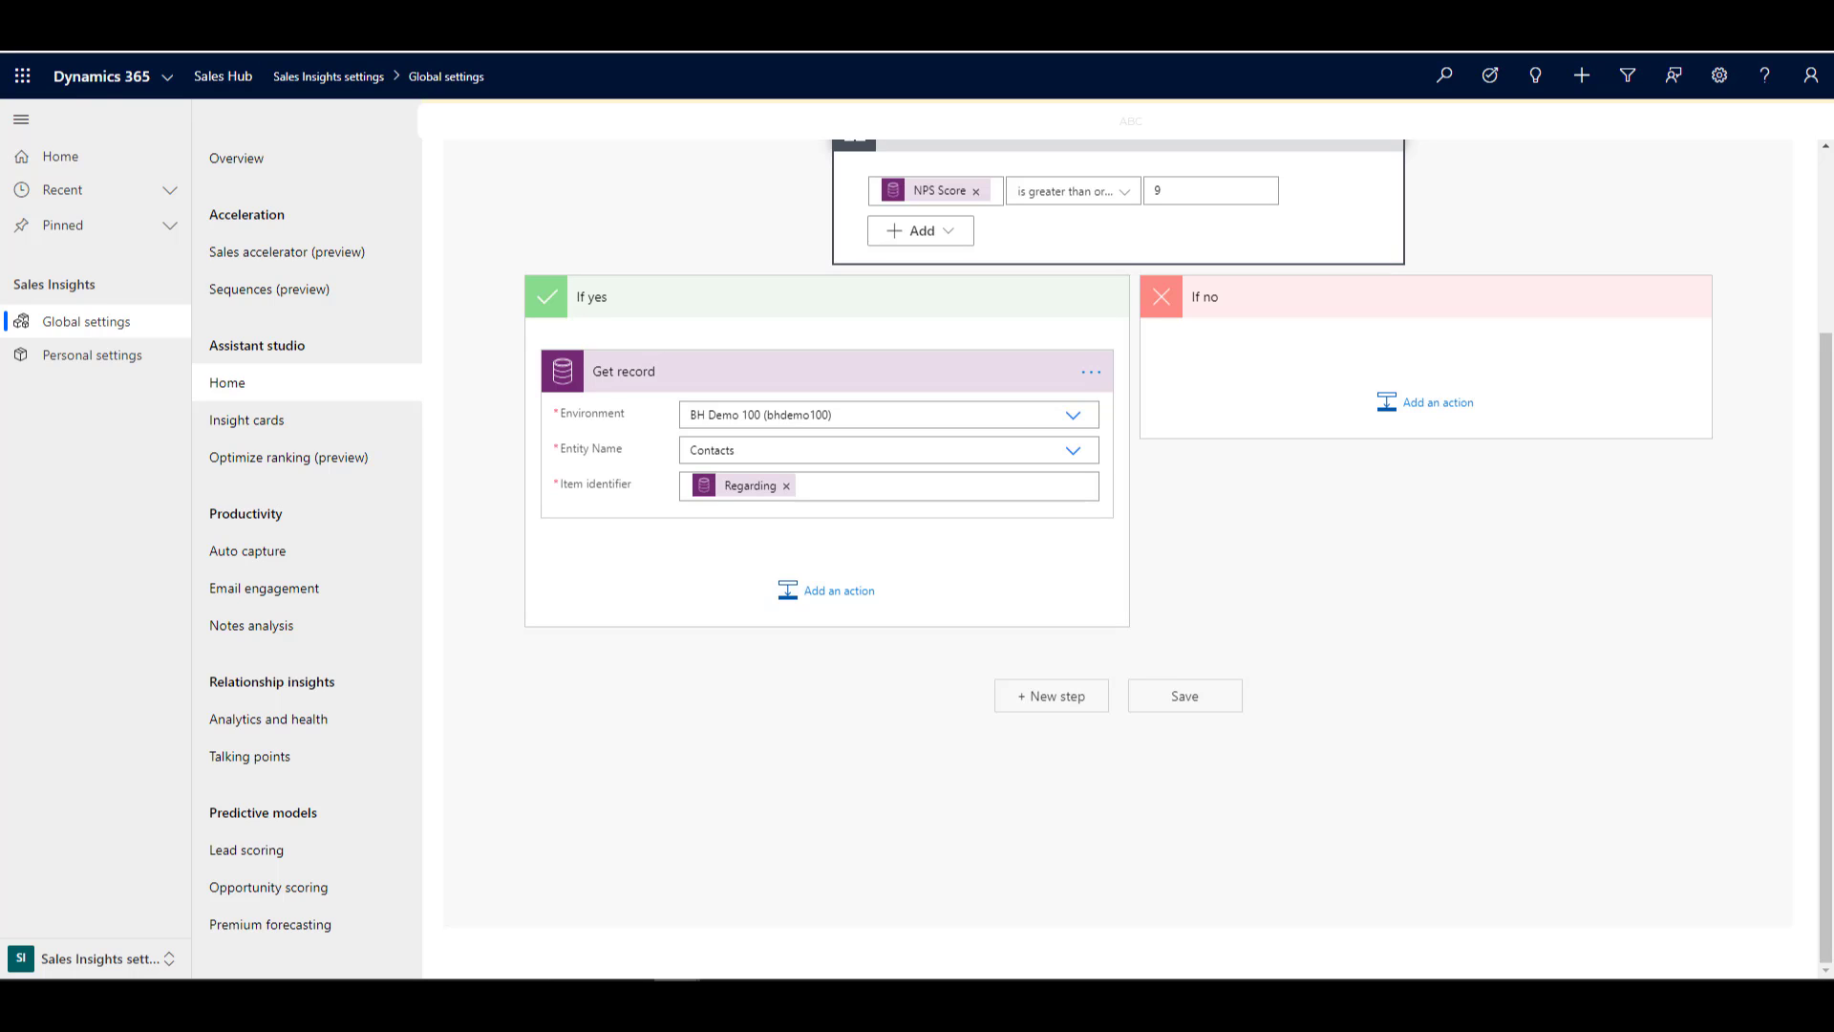
pyautogui.click(835, 600)
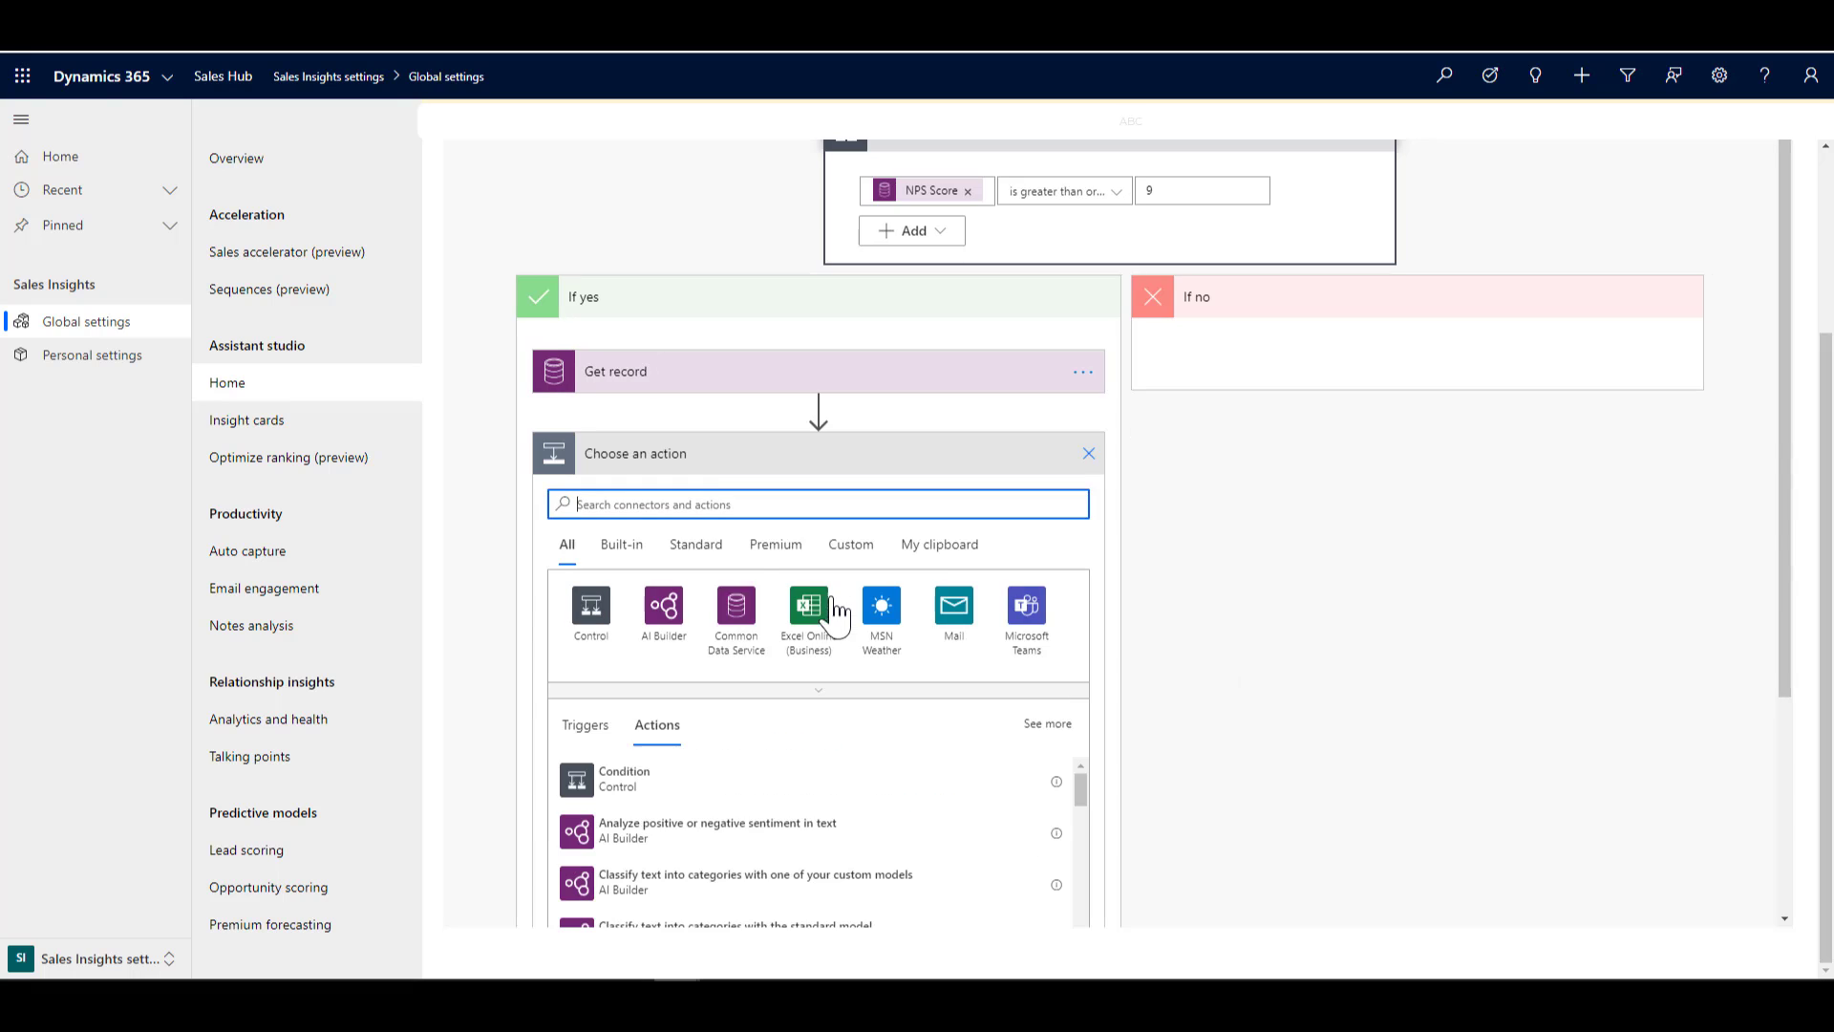
pyautogui.write('sales')
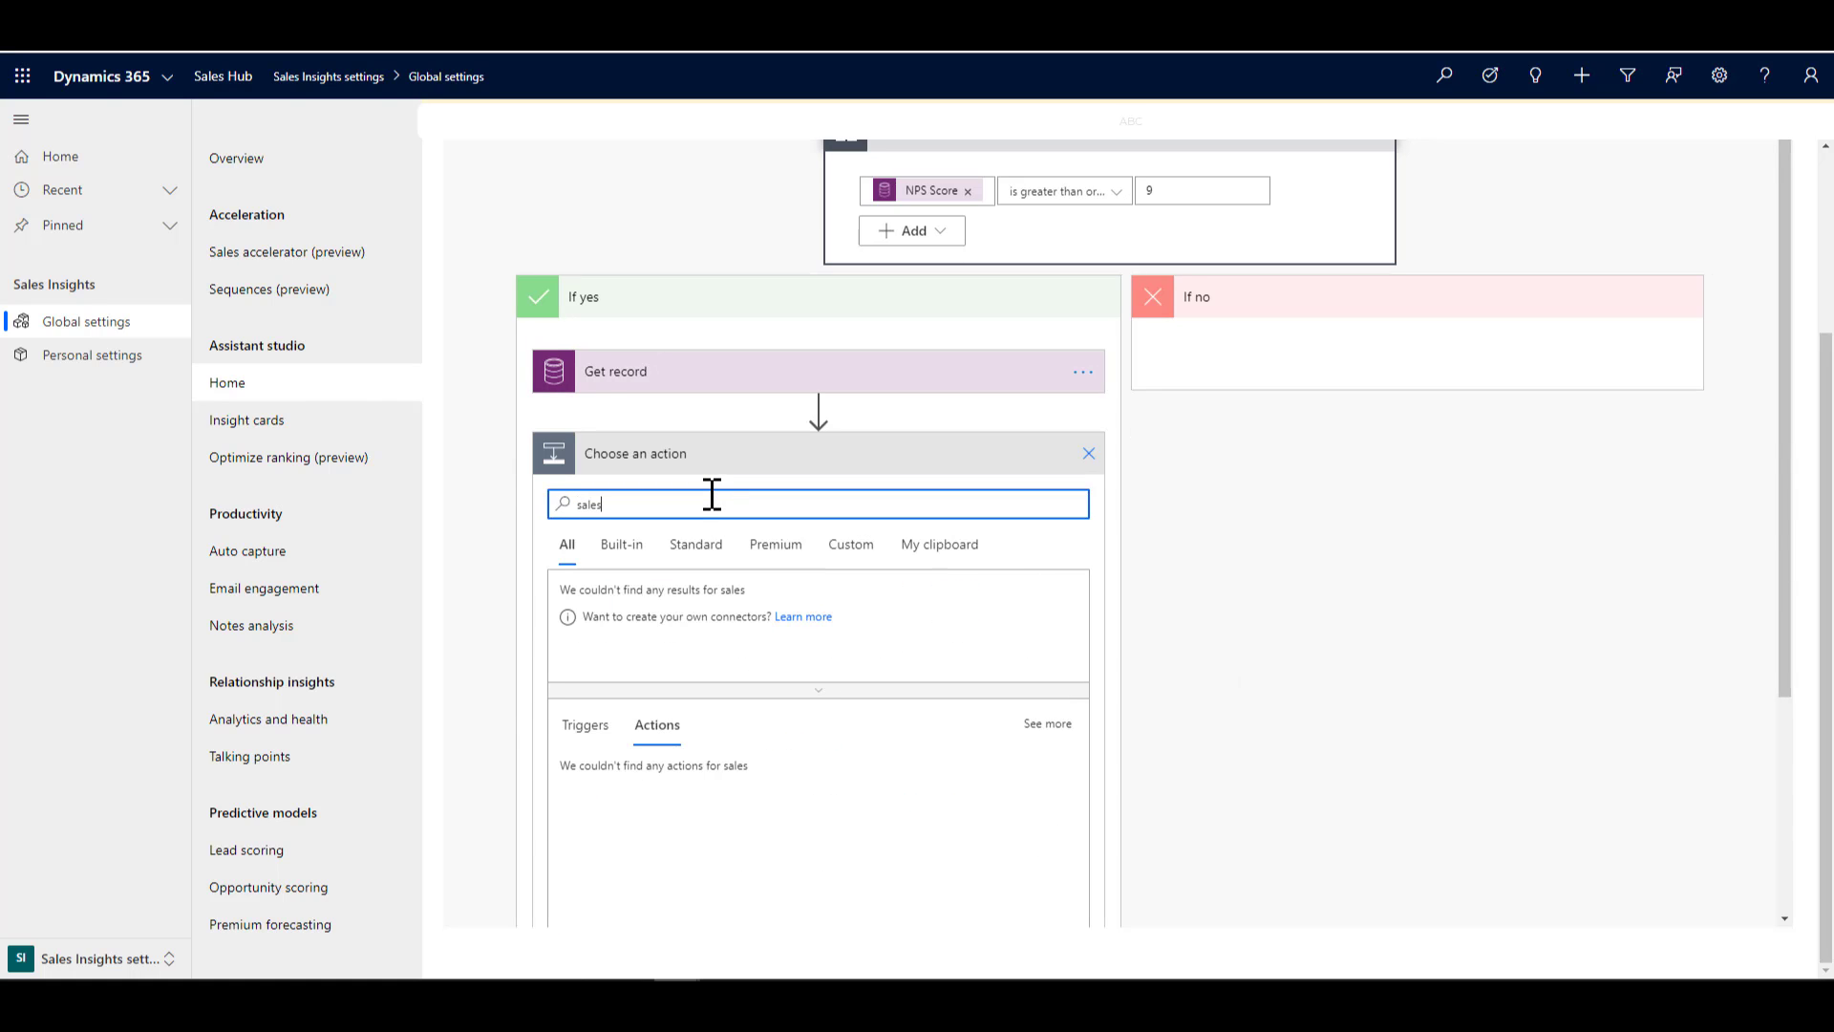
pyautogui.write(' insights')
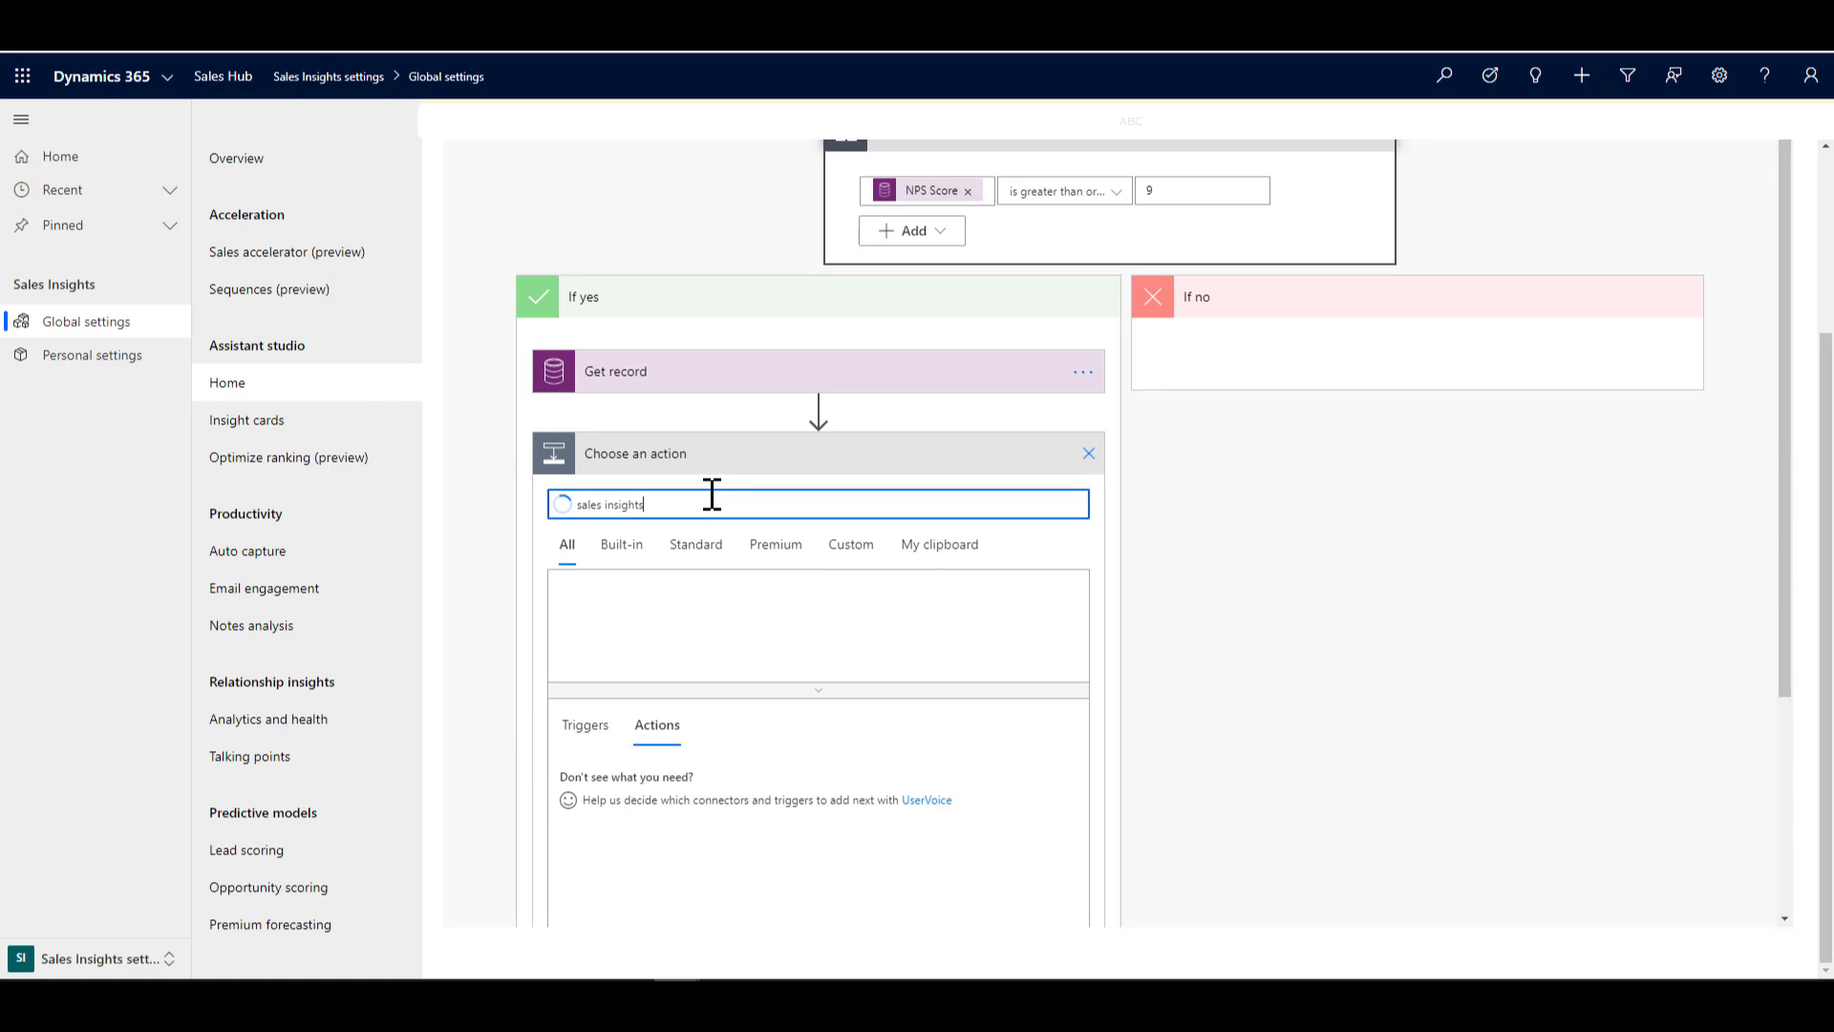
pyautogui.scroll(-2, 735, 683)
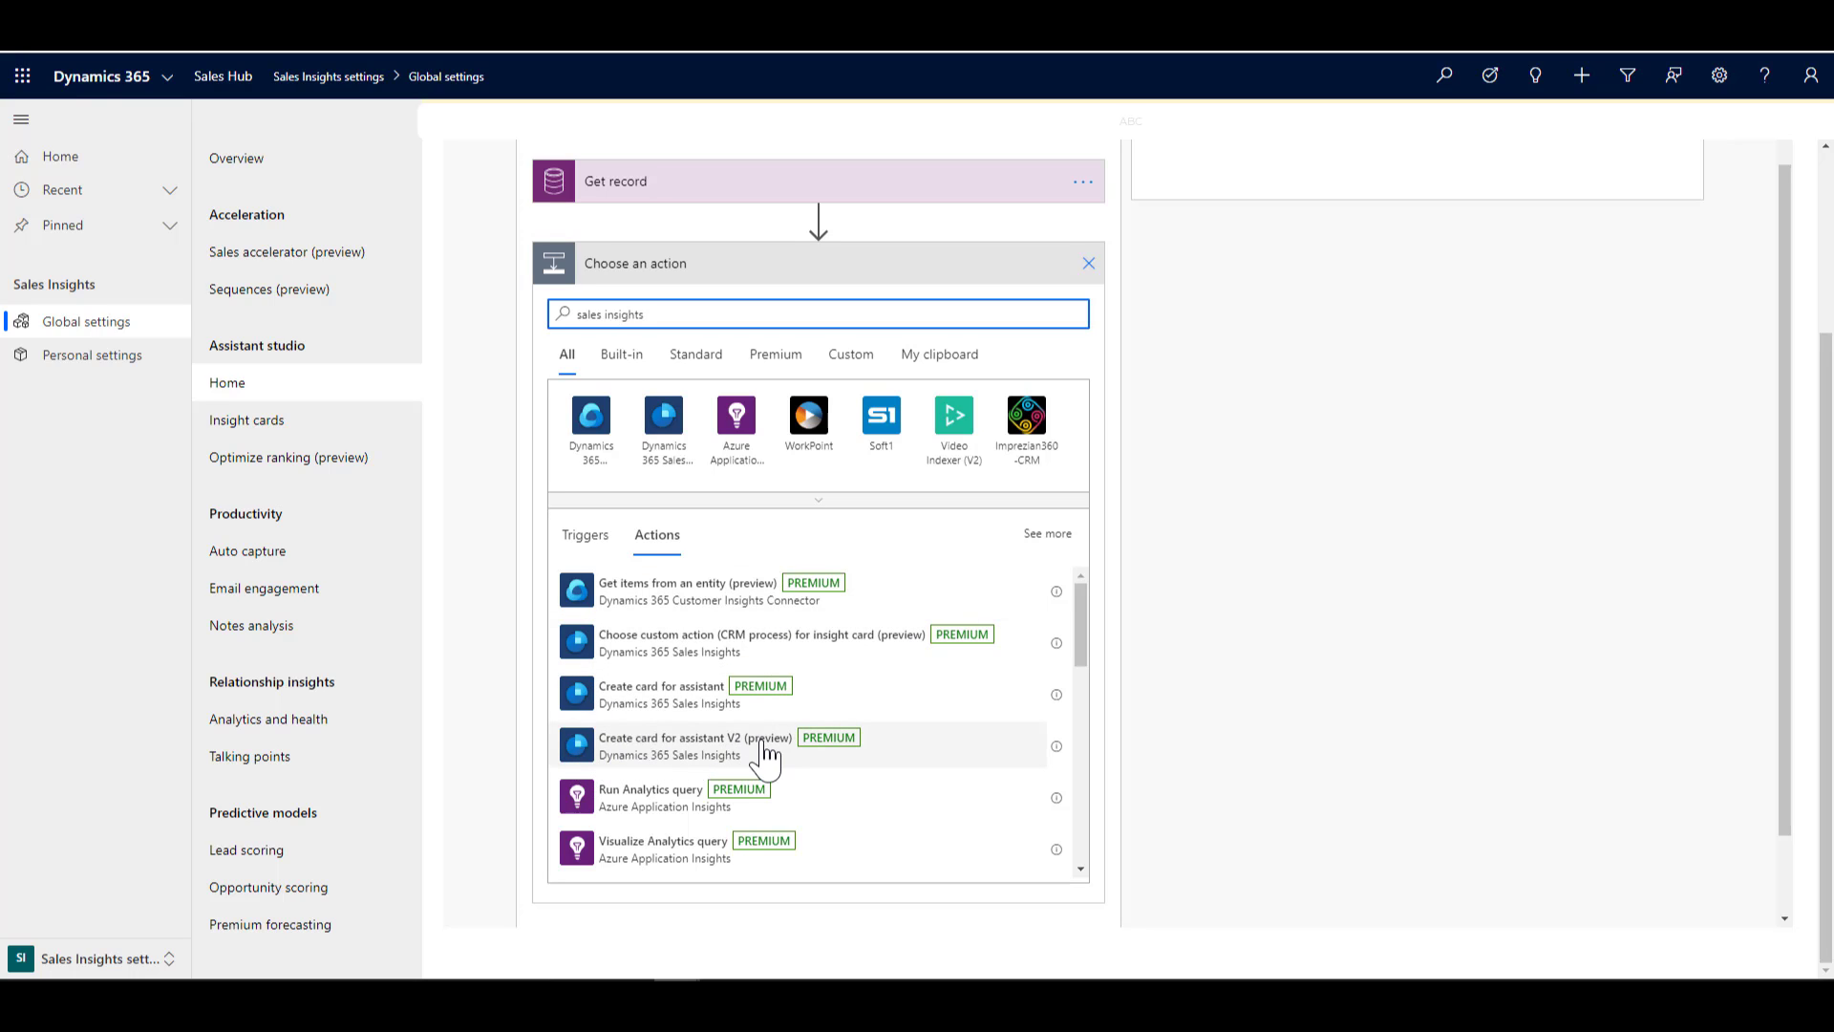
pyautogui.click(759, 651)
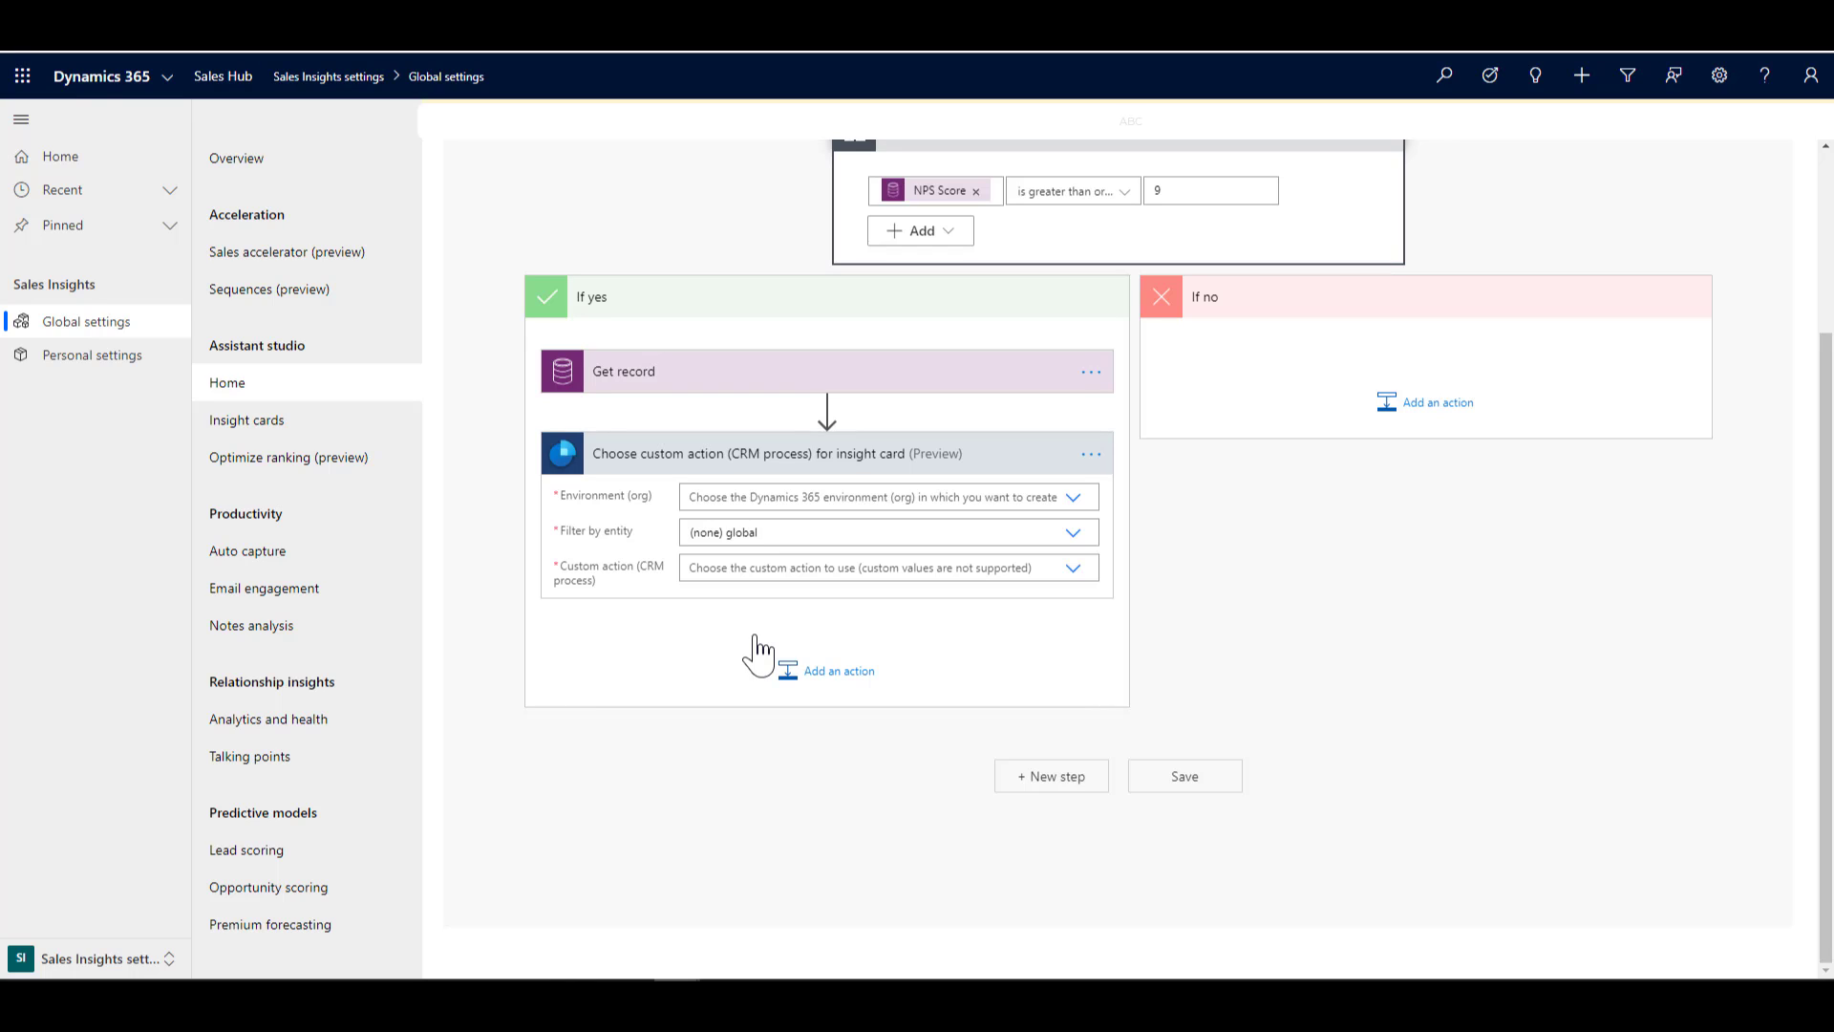
# Set the custom action step's environment to BH Demo 100 and its entity filter to contacts.
pyautogui.click(892, 493)
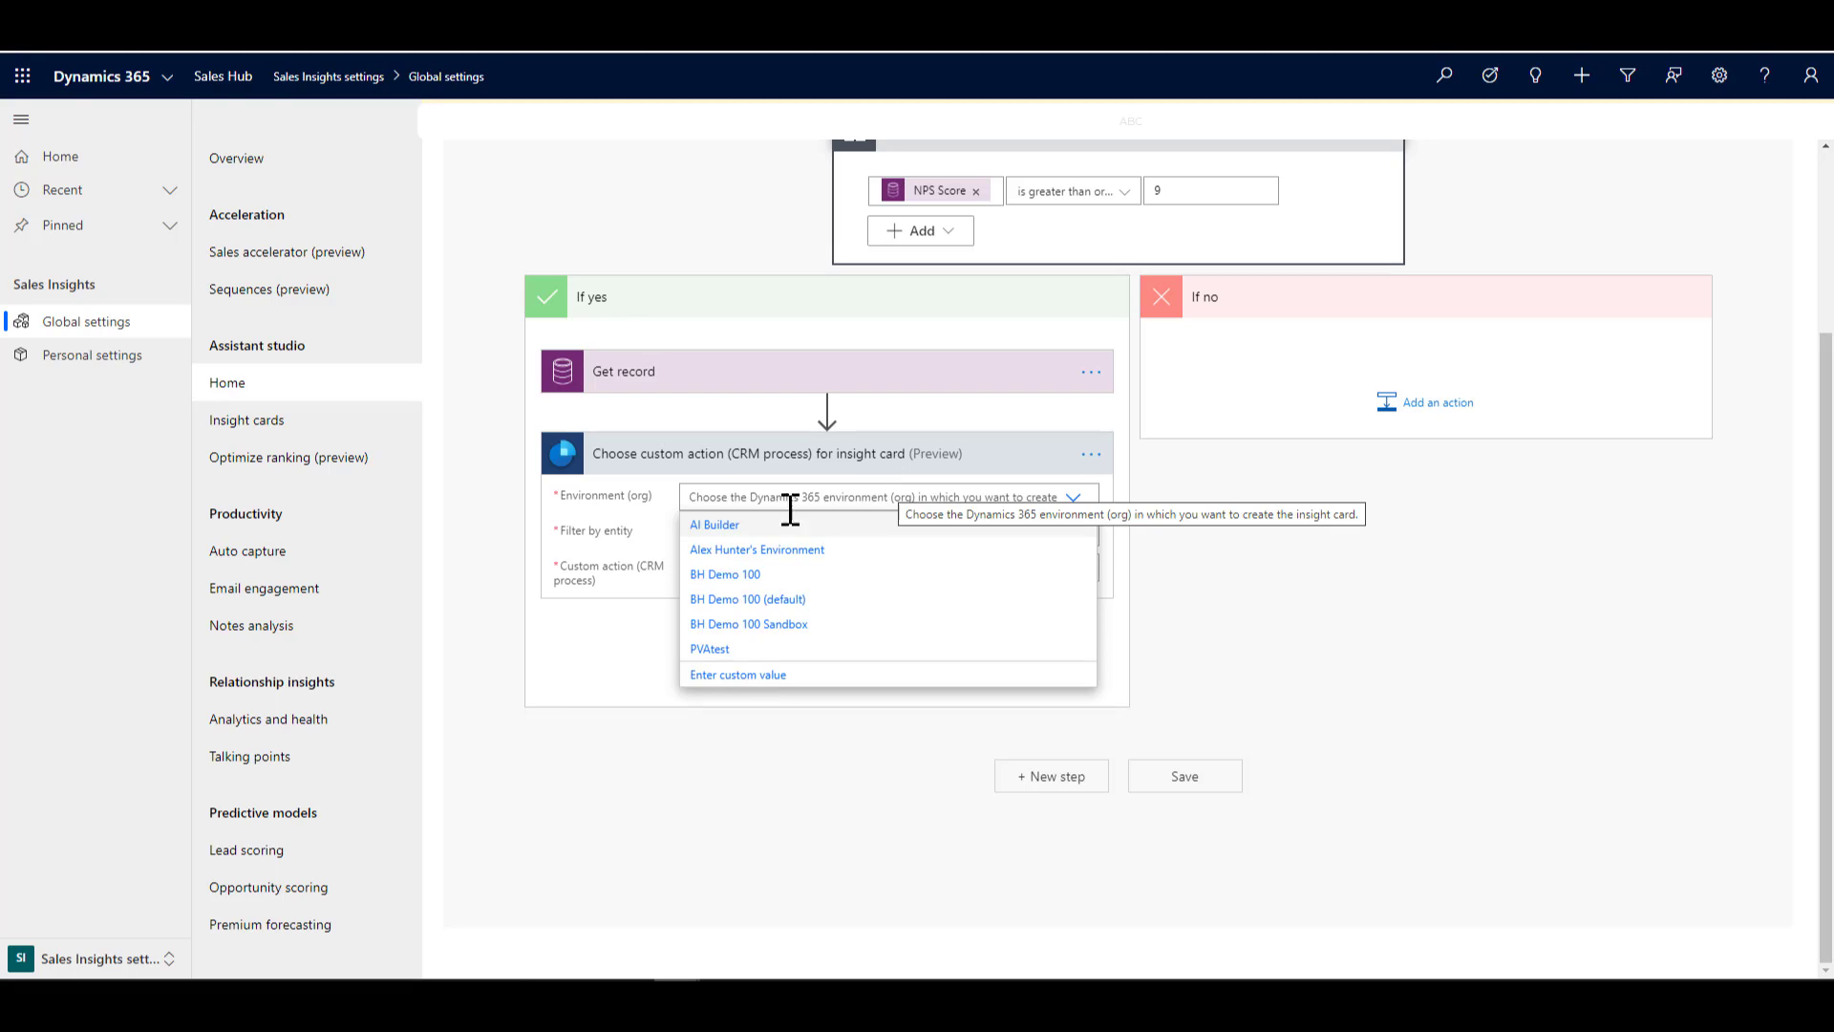
pyautogui.click(726, 574)
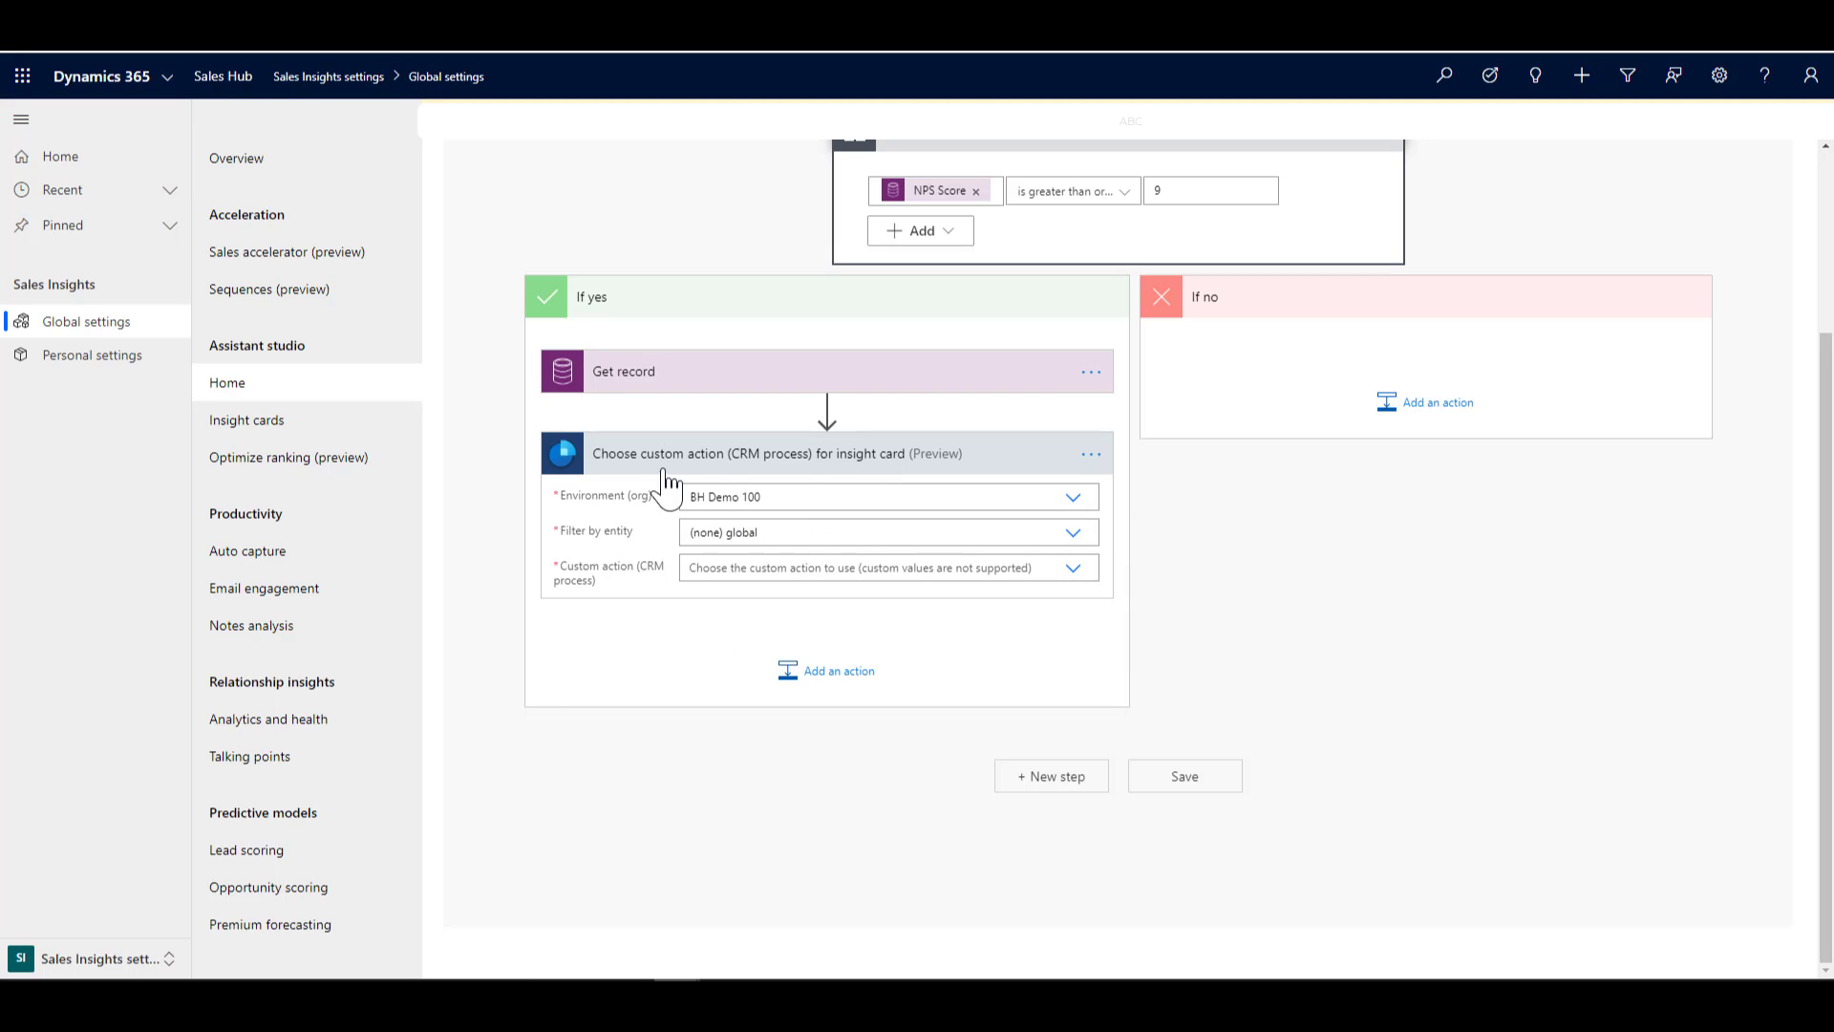
pyautogui.click(816, 532)
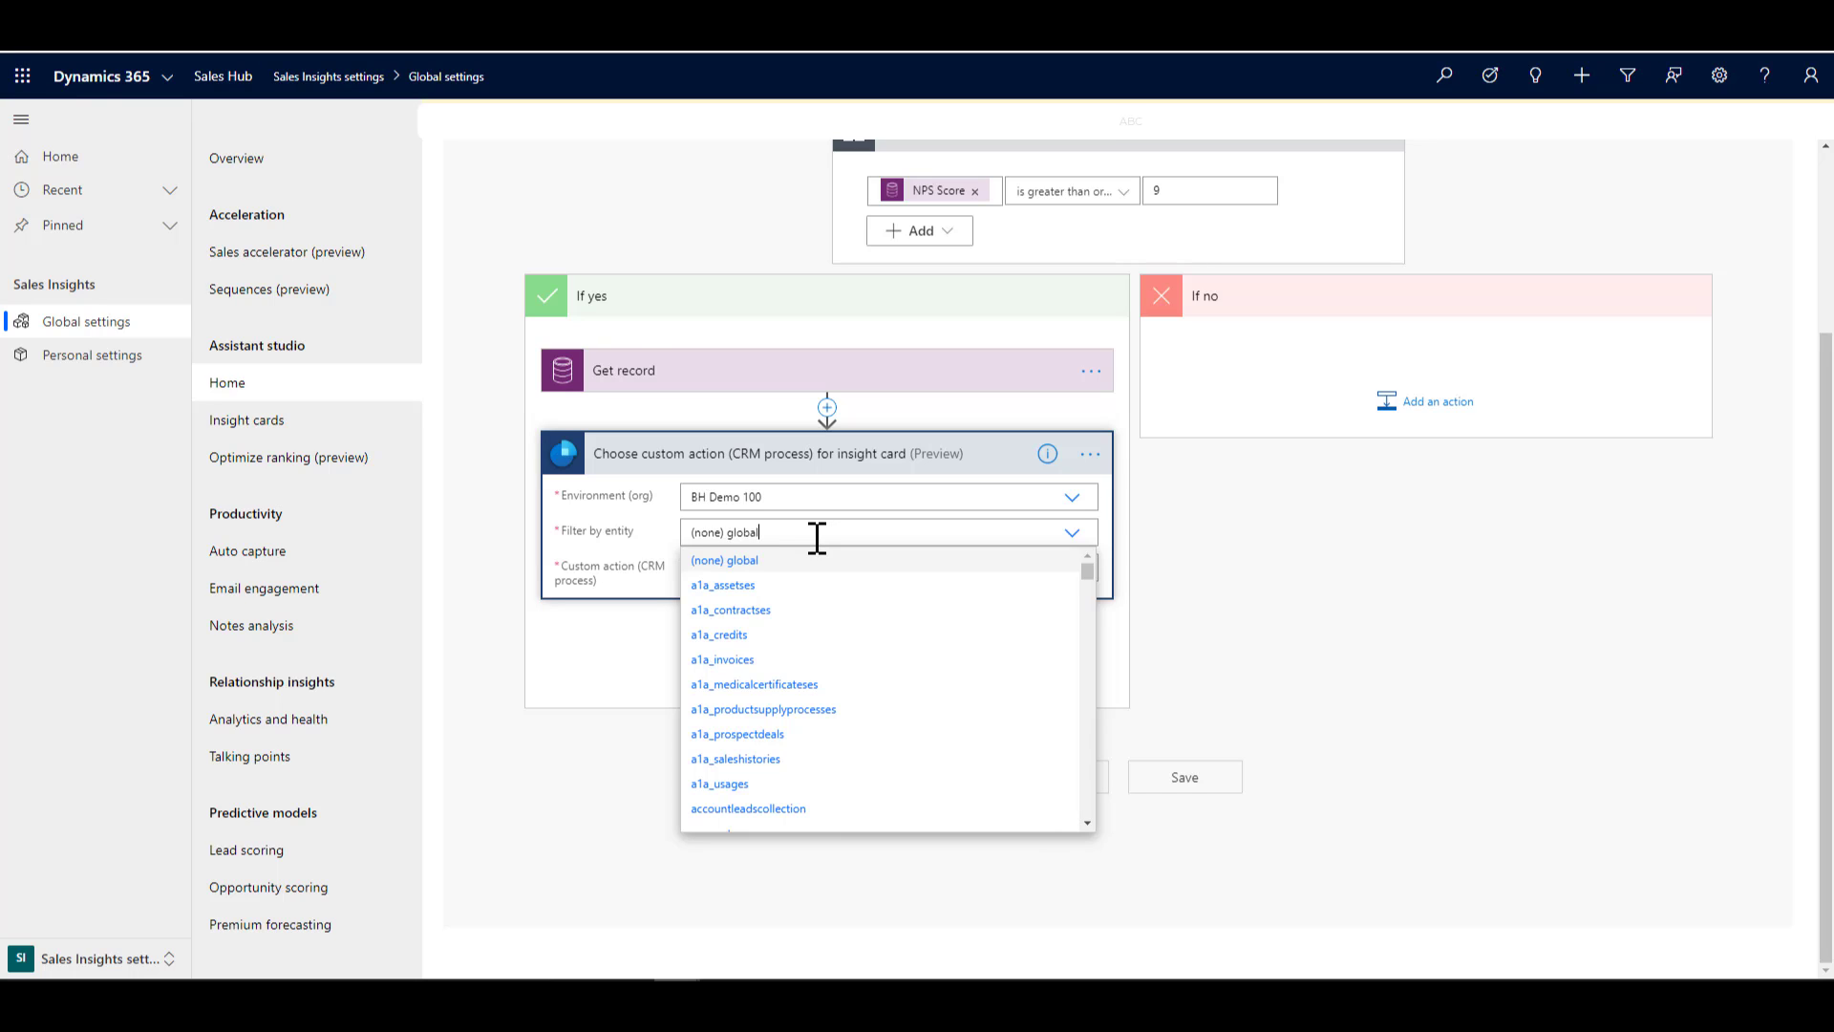
pyautogui.press('BackSpace')
pyautogui.press('BackSpace')
pyautogui.press('BackSpace')
pyautogui.press('BackSpace')
pyautogui.press('BackSpace')
pyautogui.press('BackSpace')
pyautogui.press('BackSpace')
pyautogui.press('BackSpace')
pyautogui.press('BackSpace')
pyautogui.press('BackSpace')
pyautogui.press('BackSpace')
pyautogui.press('BackSpace')
pyautogui.press('BackSpace')
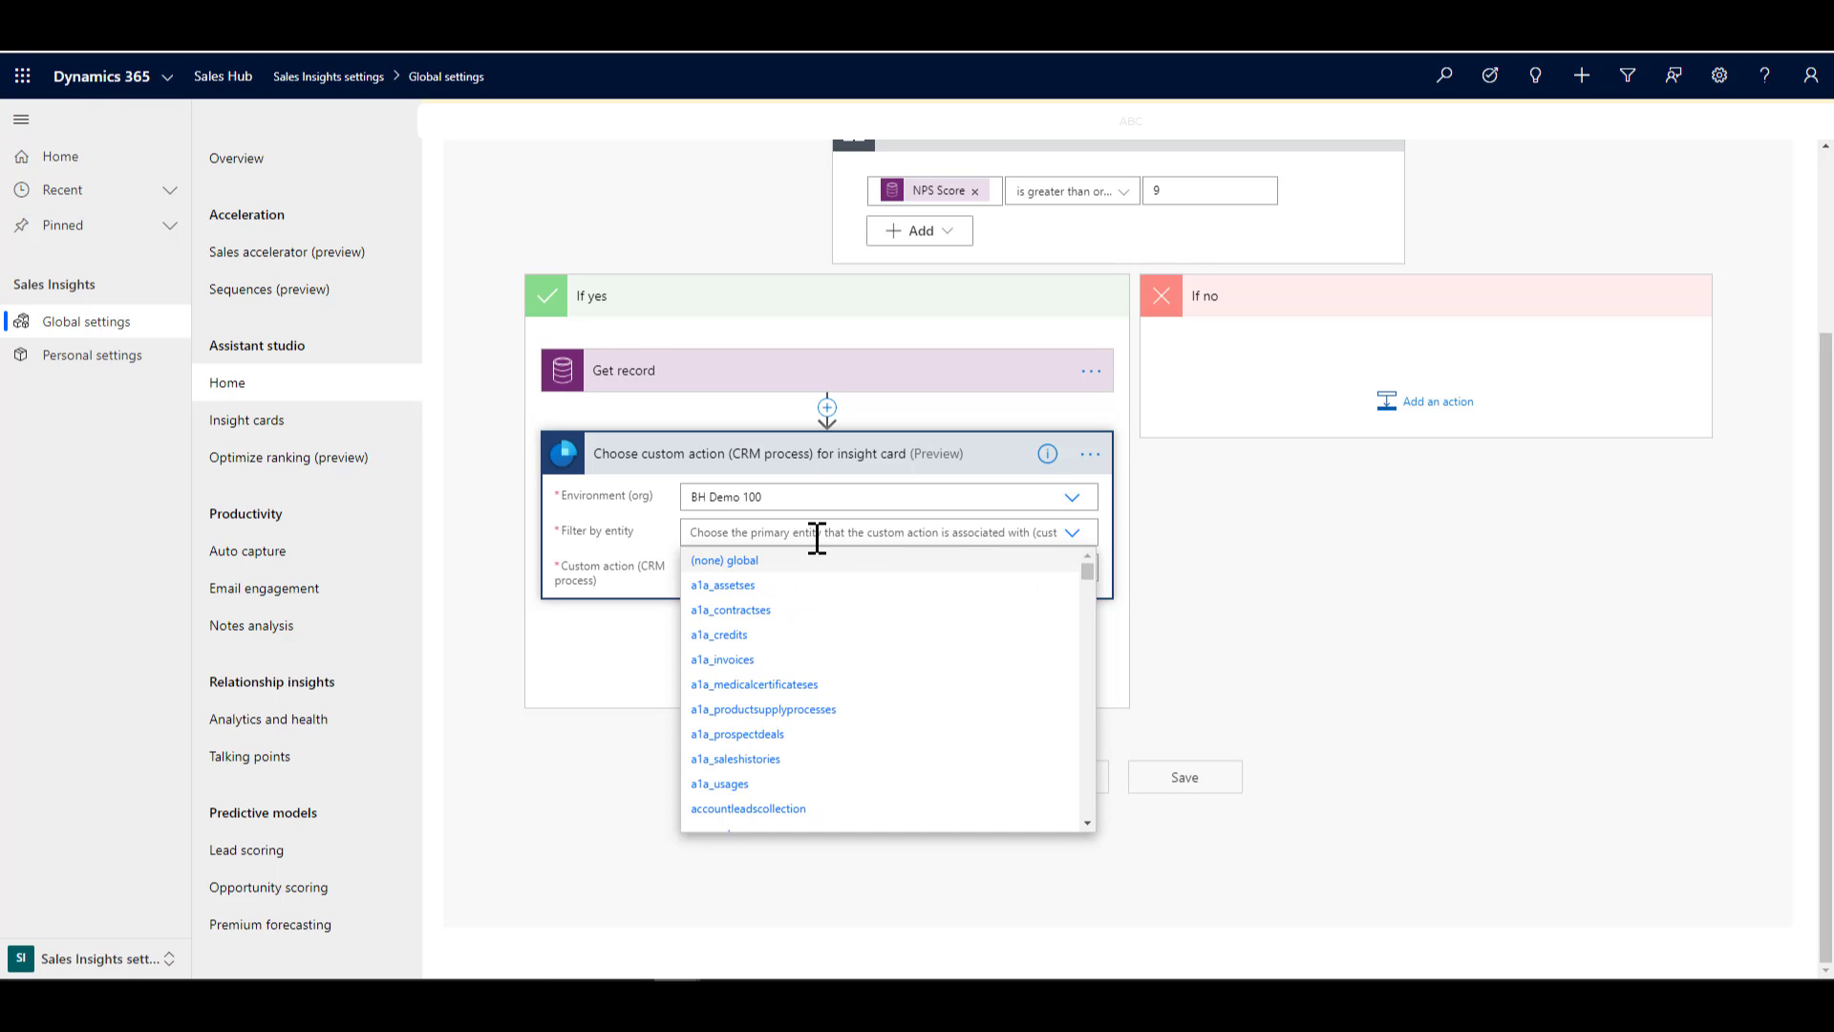
pyautogui.write('contact')
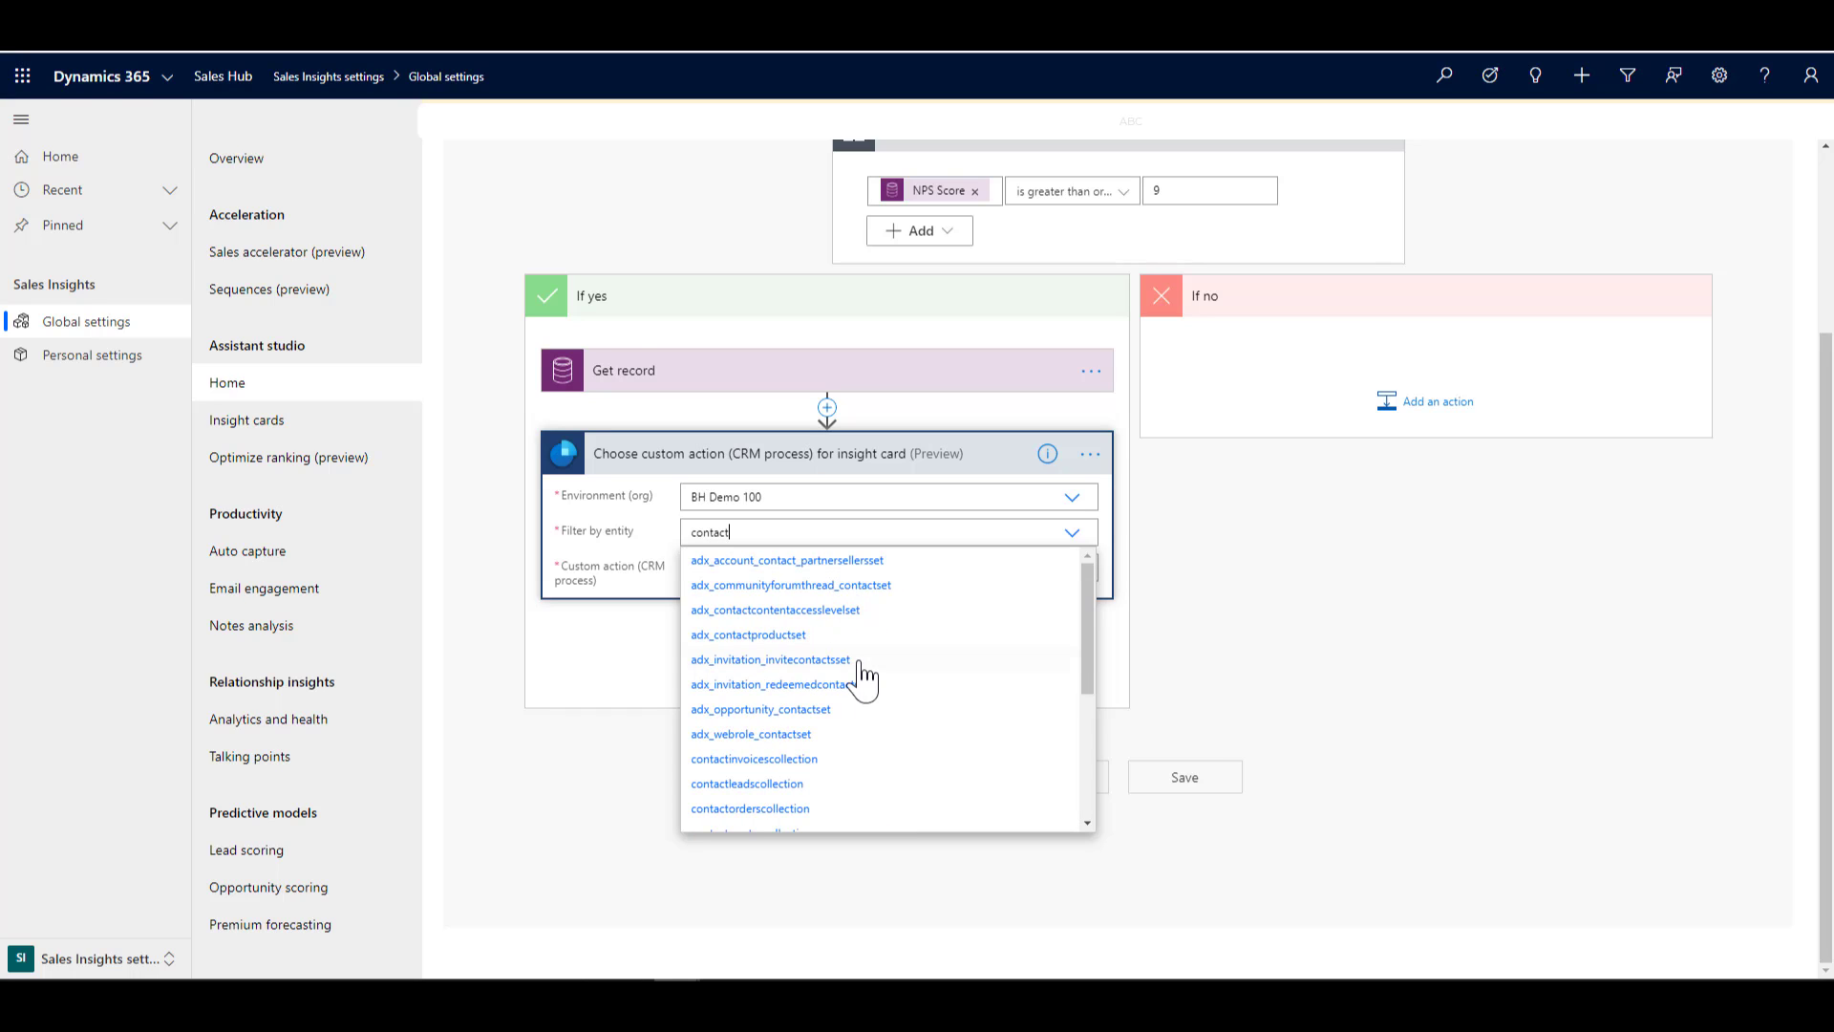
pyautogui.scroll(-2, 856, 680)
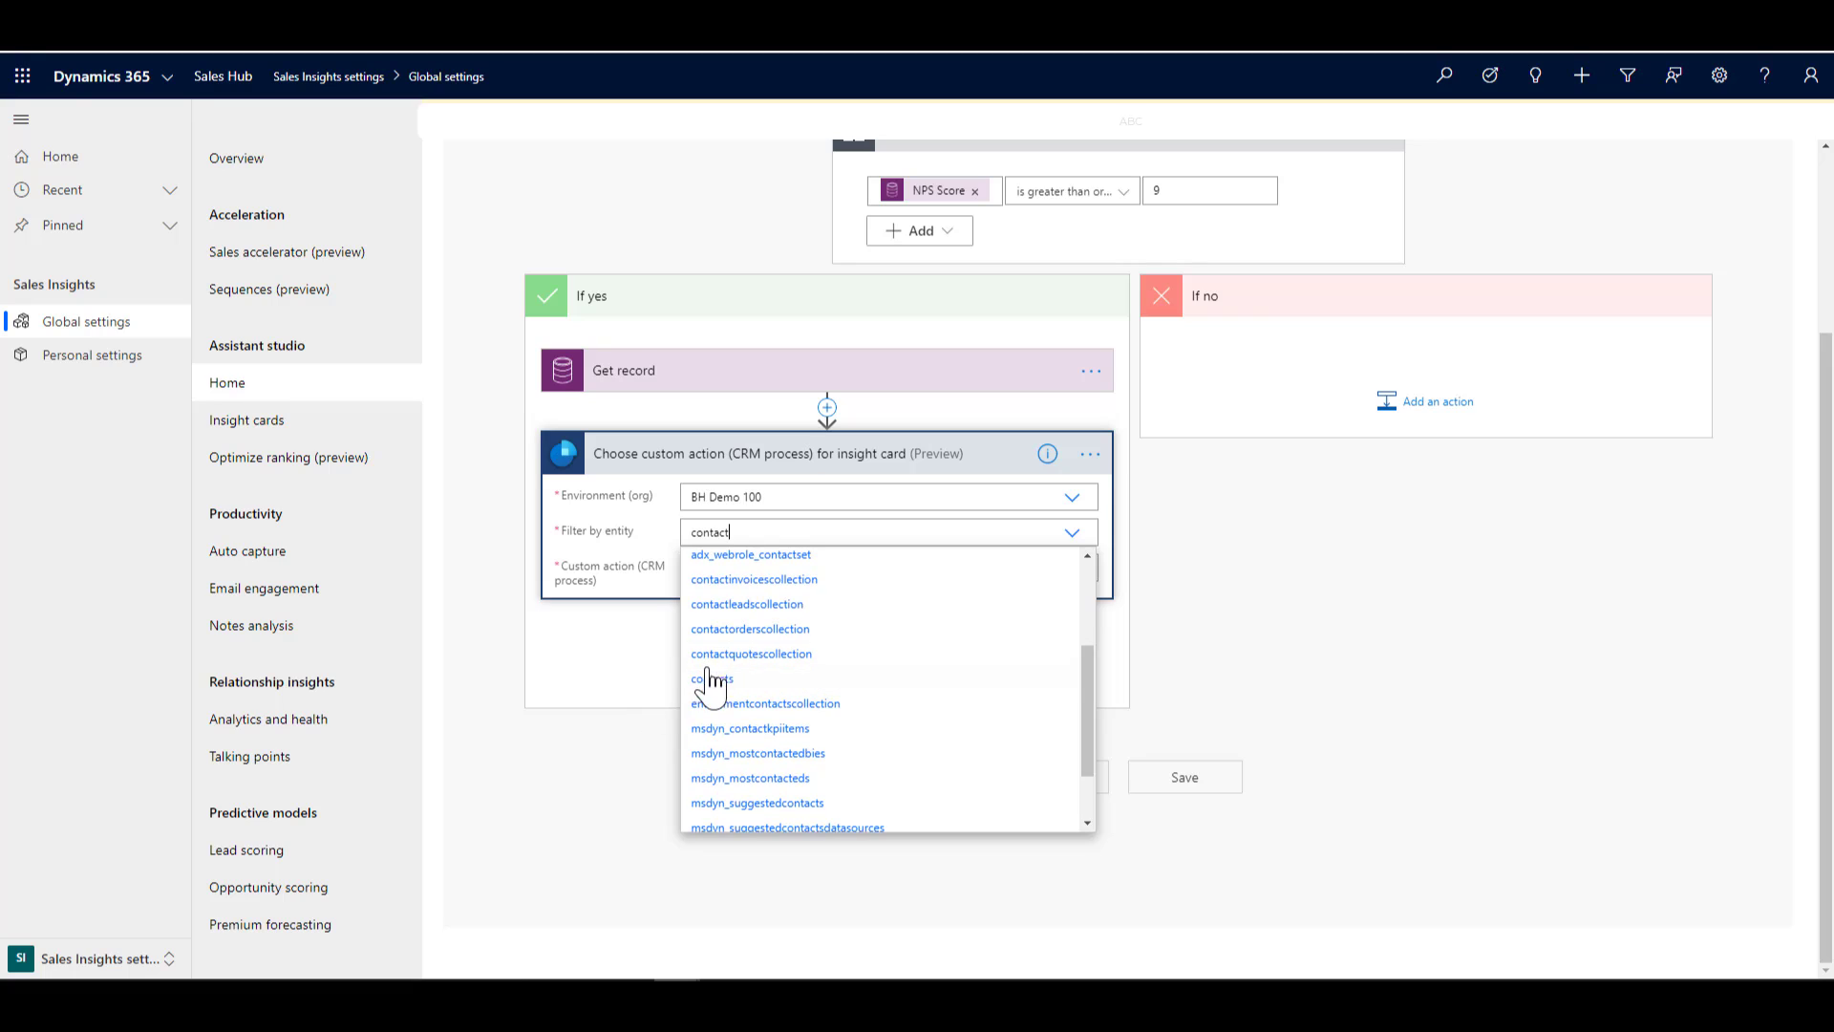
pyautogui.click(718, 693)
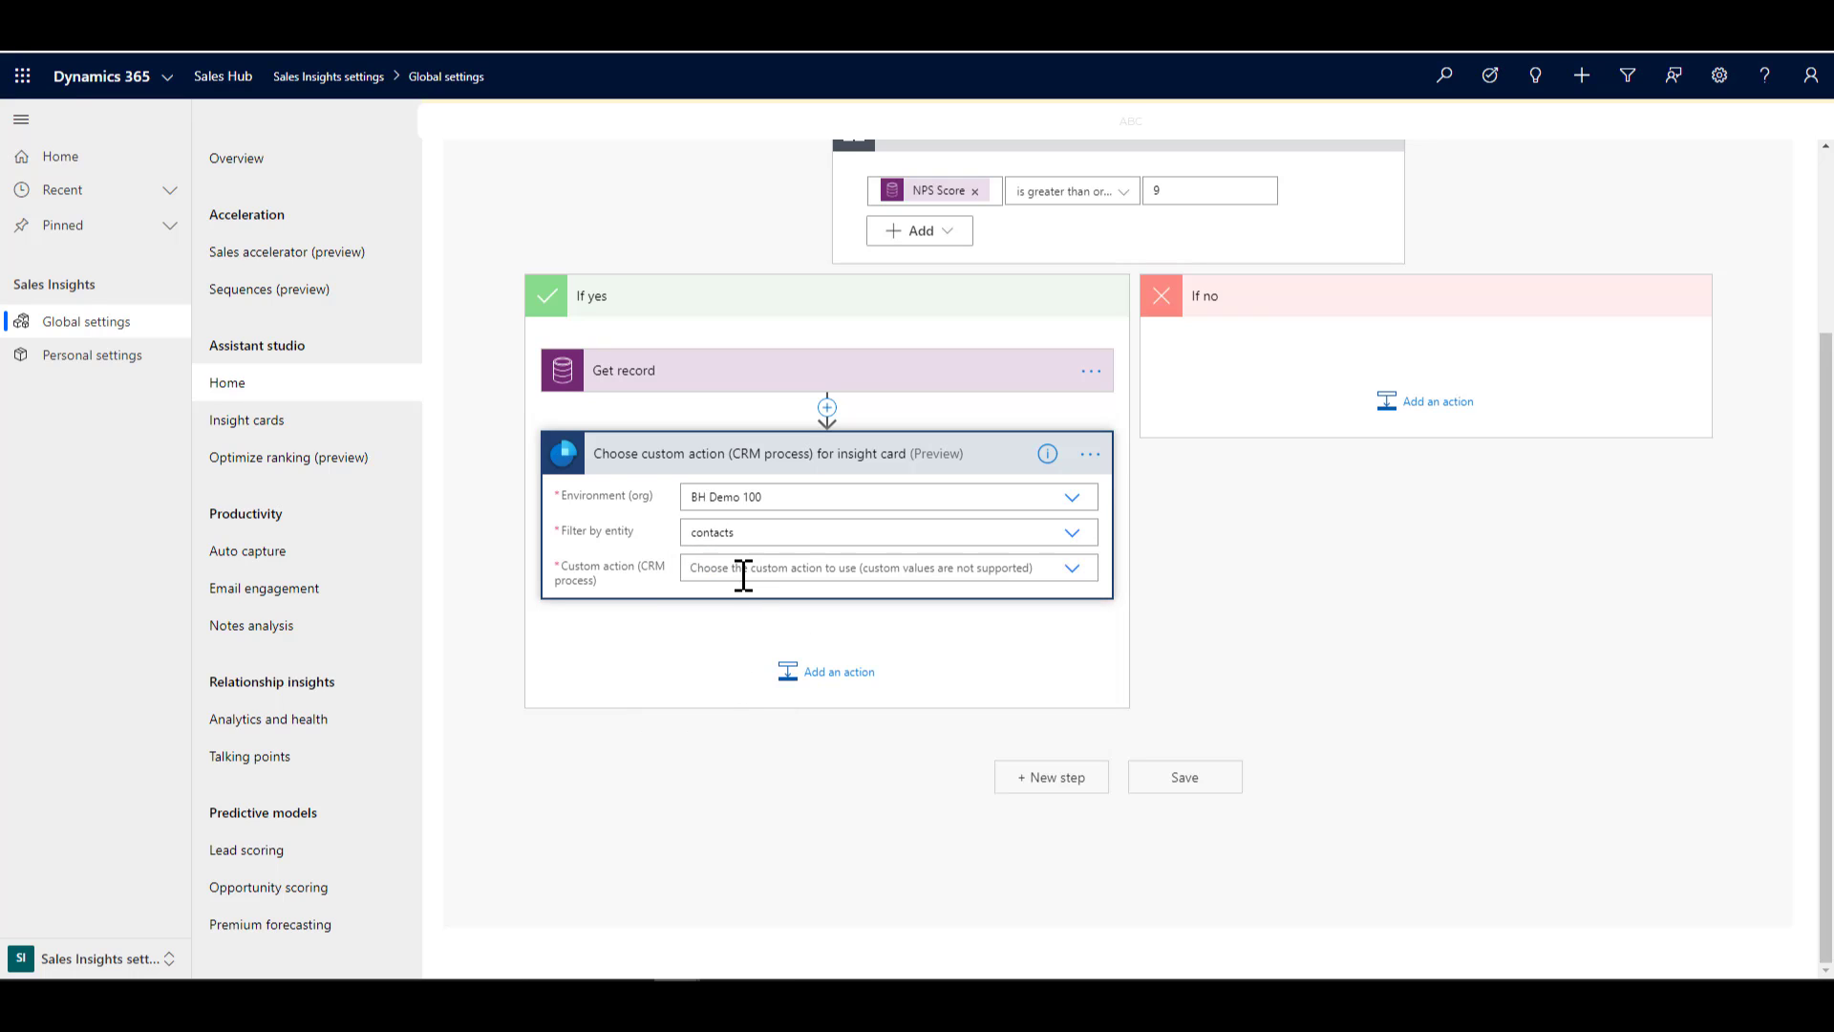
# Choose SentEmailaboutTuesdayMelbourneMeetups as the custom action and use the Contact identifier from Get record as its target.
pyautogui.click(814, 568)
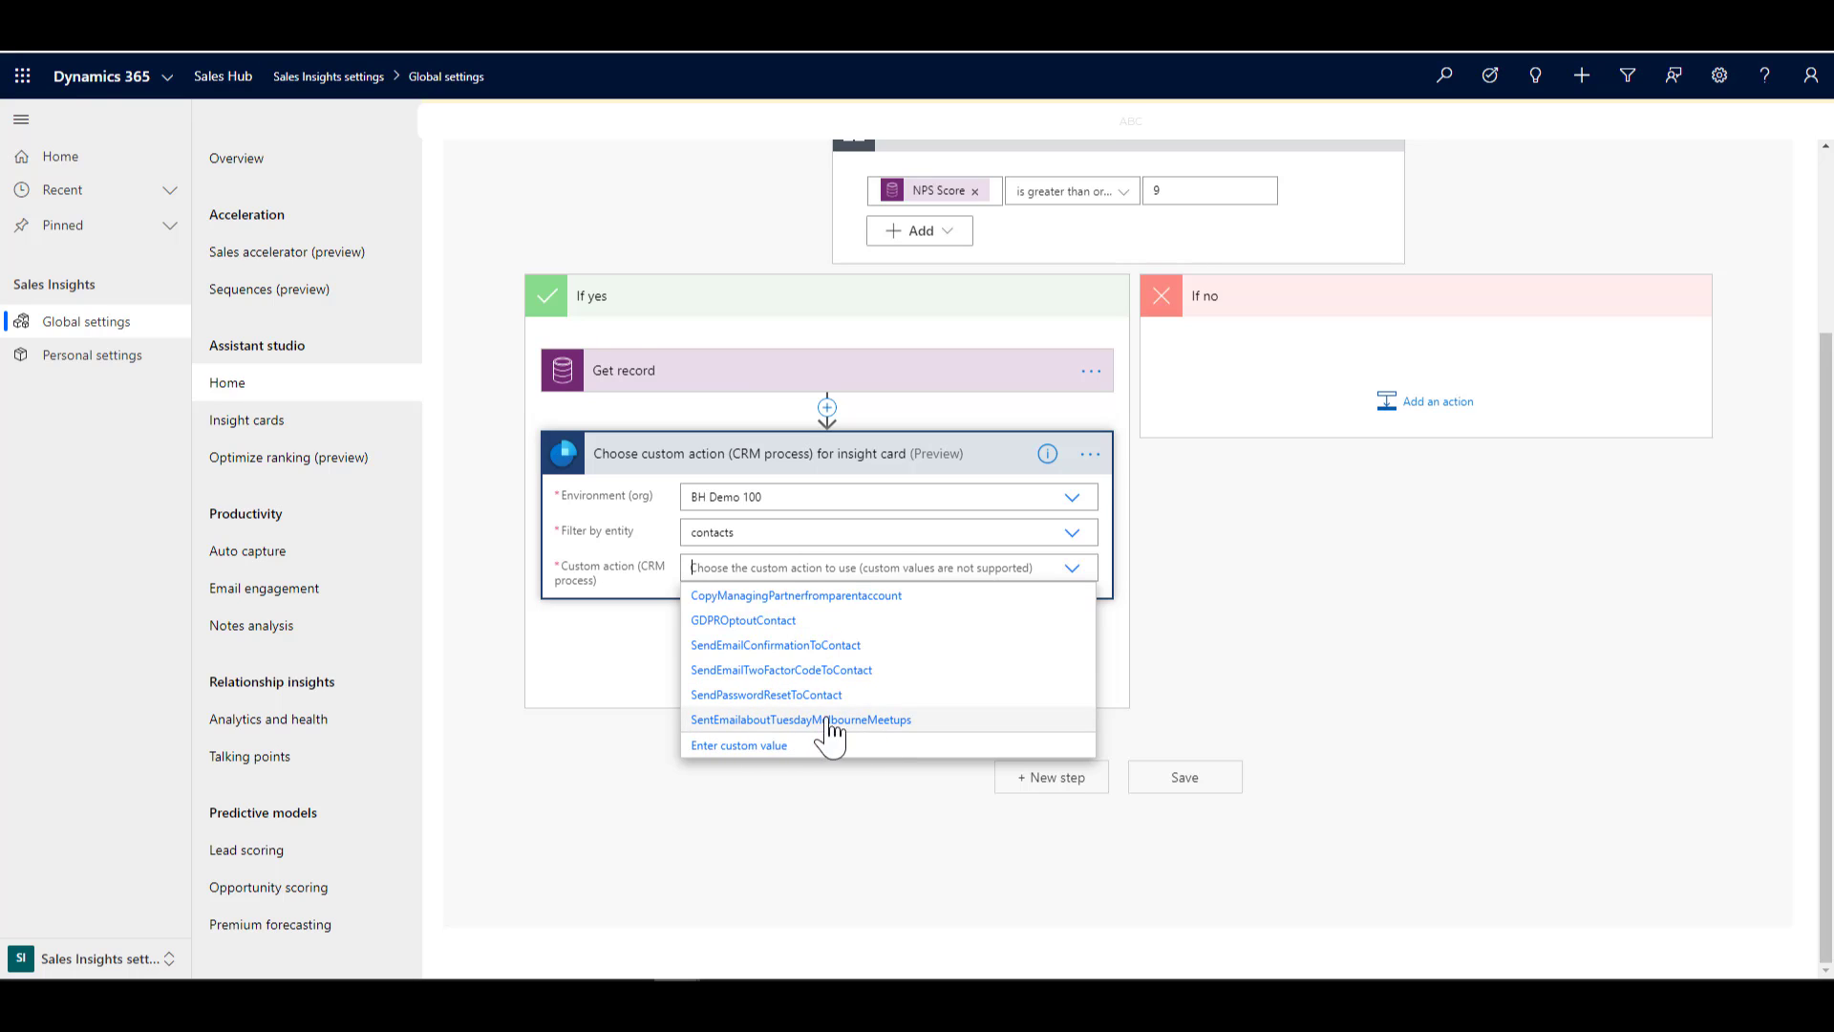
pyautogui.click(755, 719)
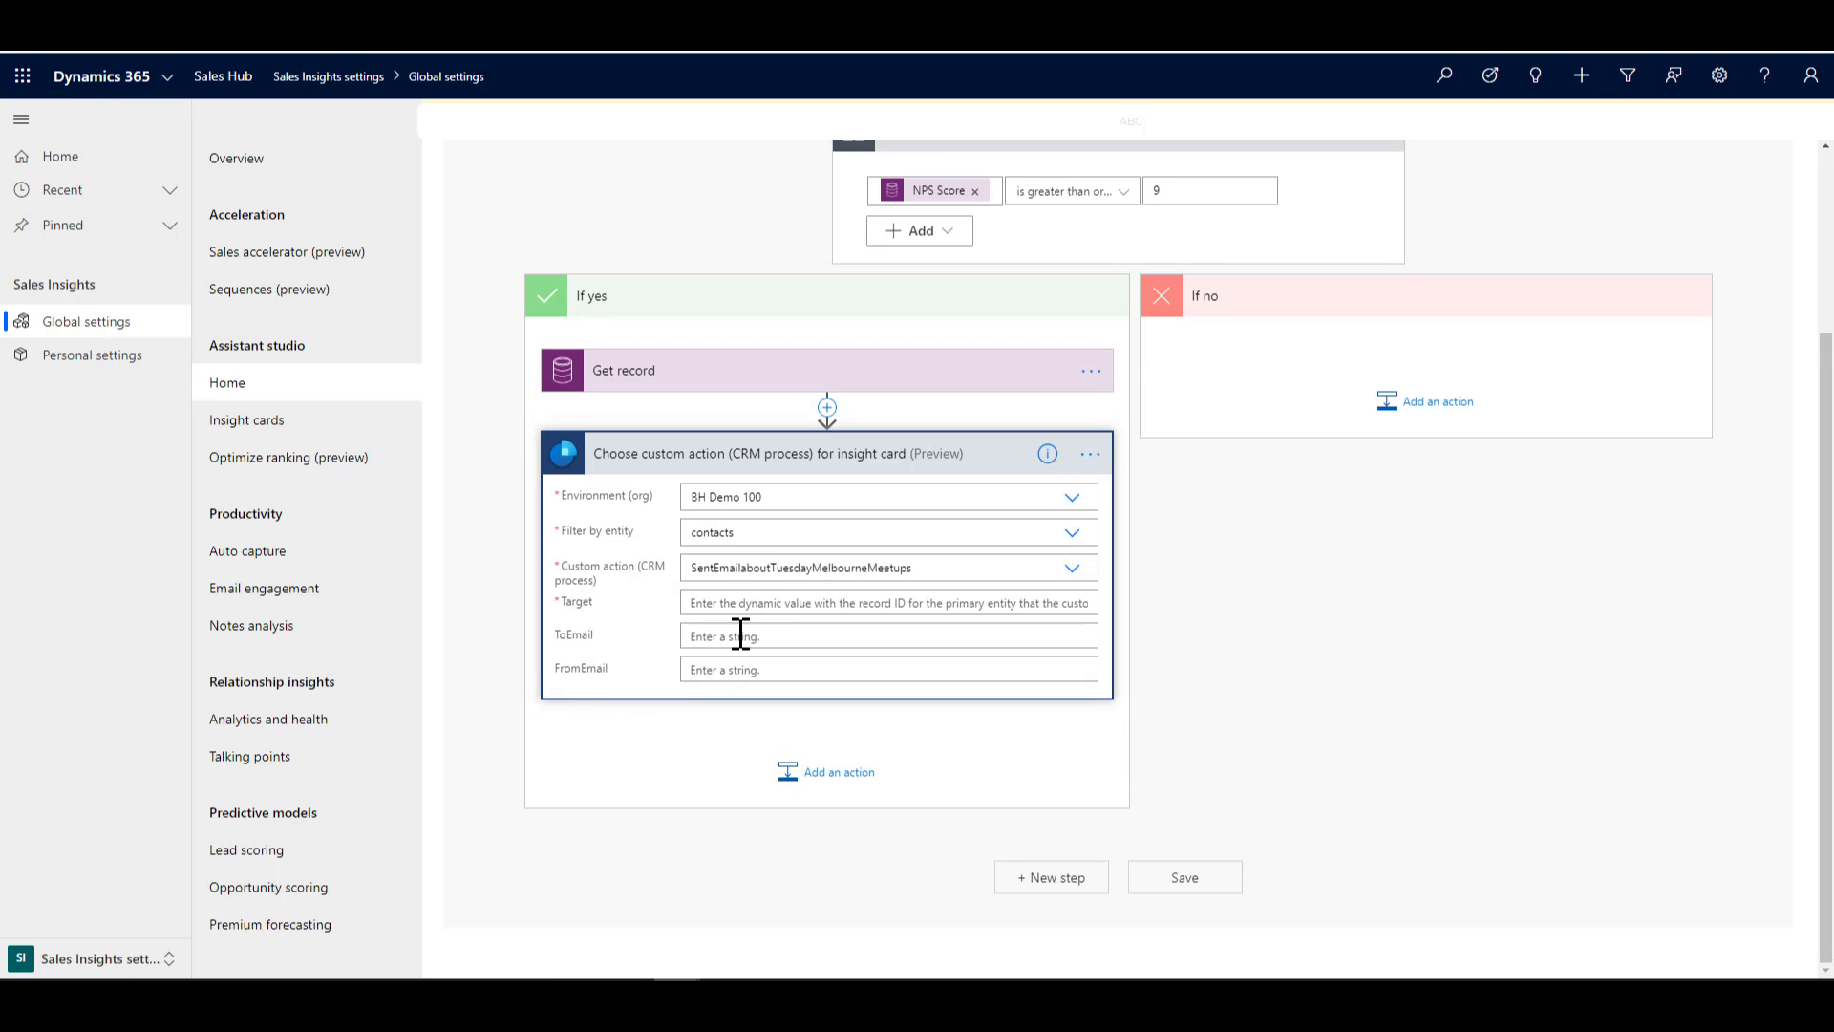
pyautogui.click(832, 602)
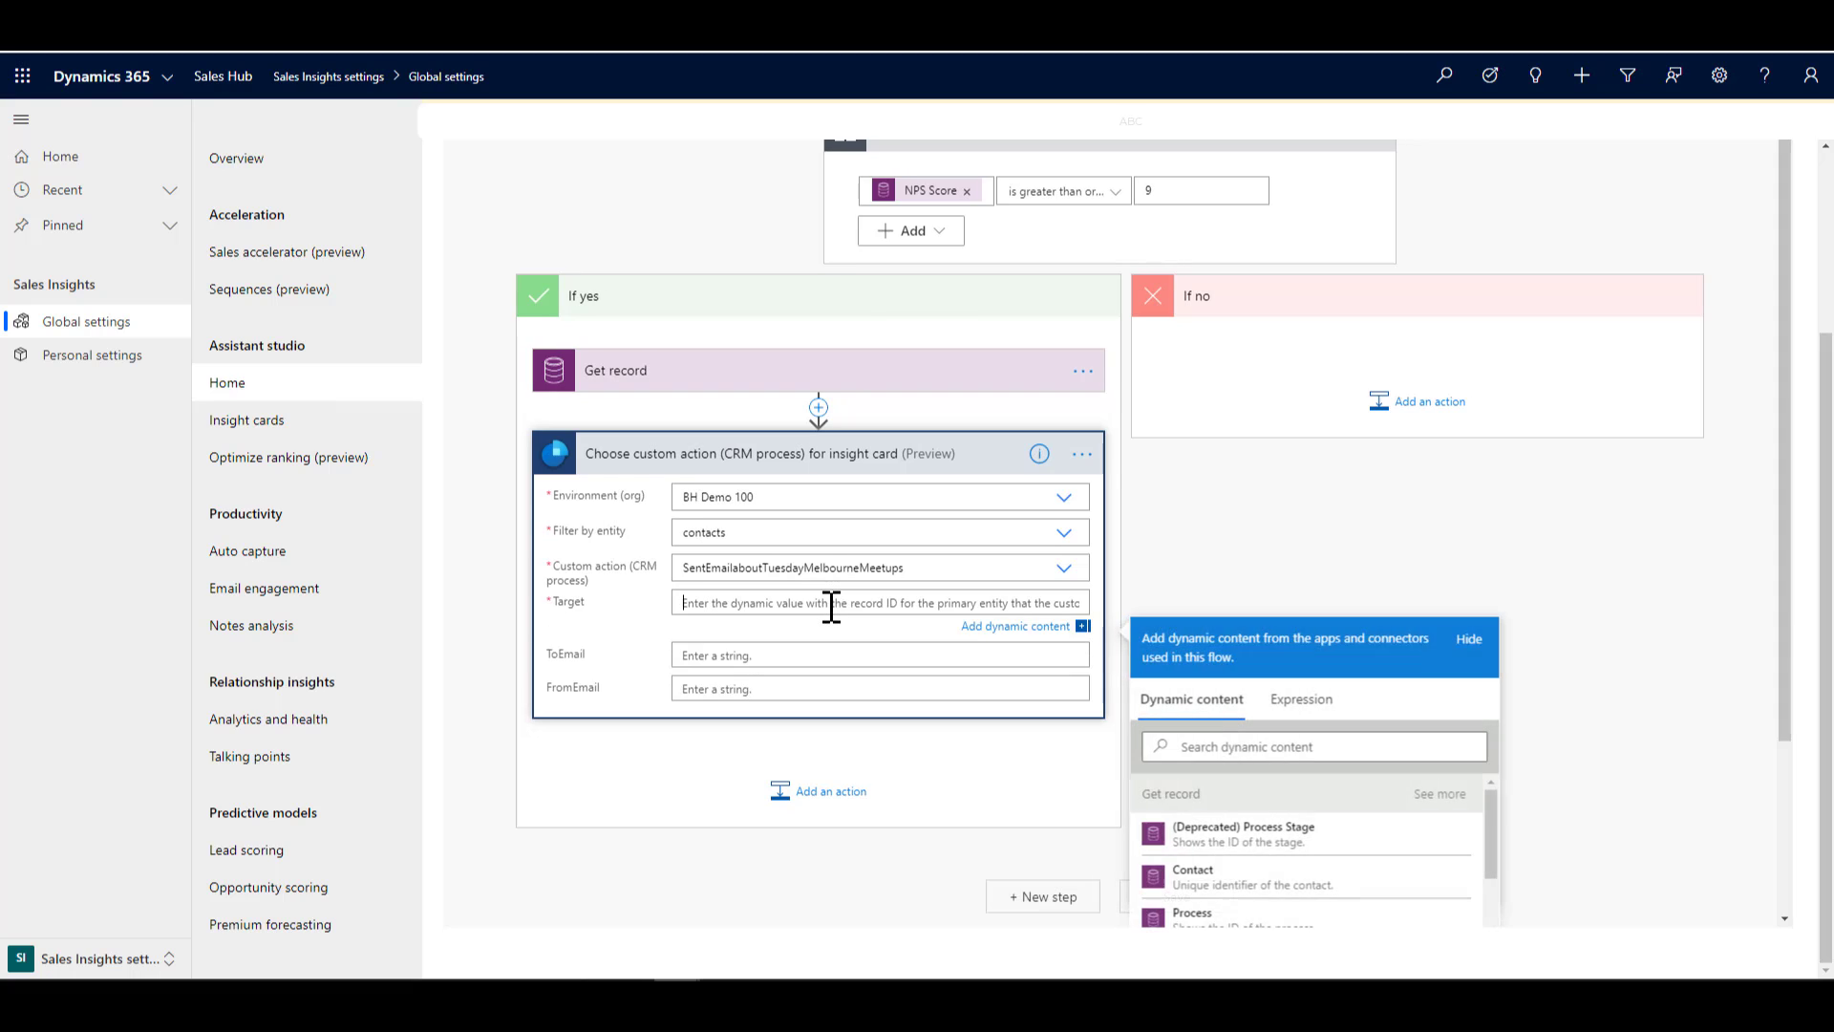
pyautogui.click(1197, 878)
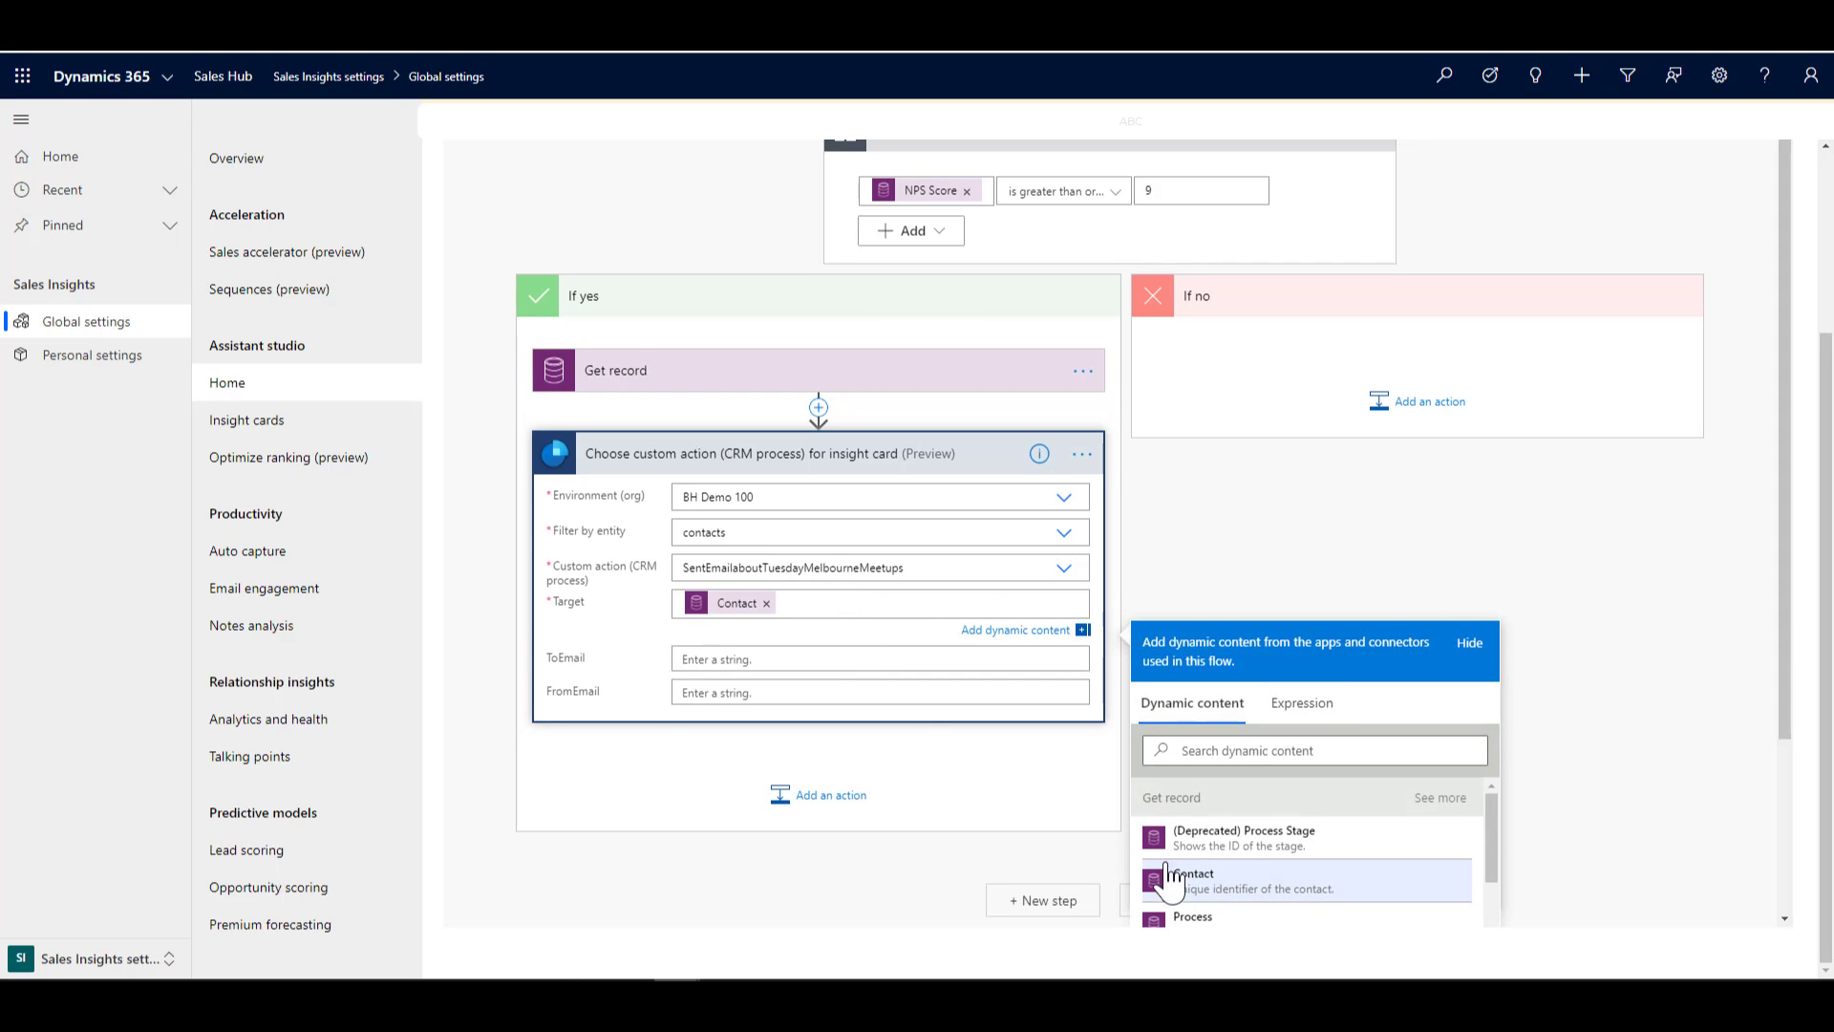
# Fill the custom action's ToEmail with the Email dynamic content from Get record.
pyautogui.click(803, 658)
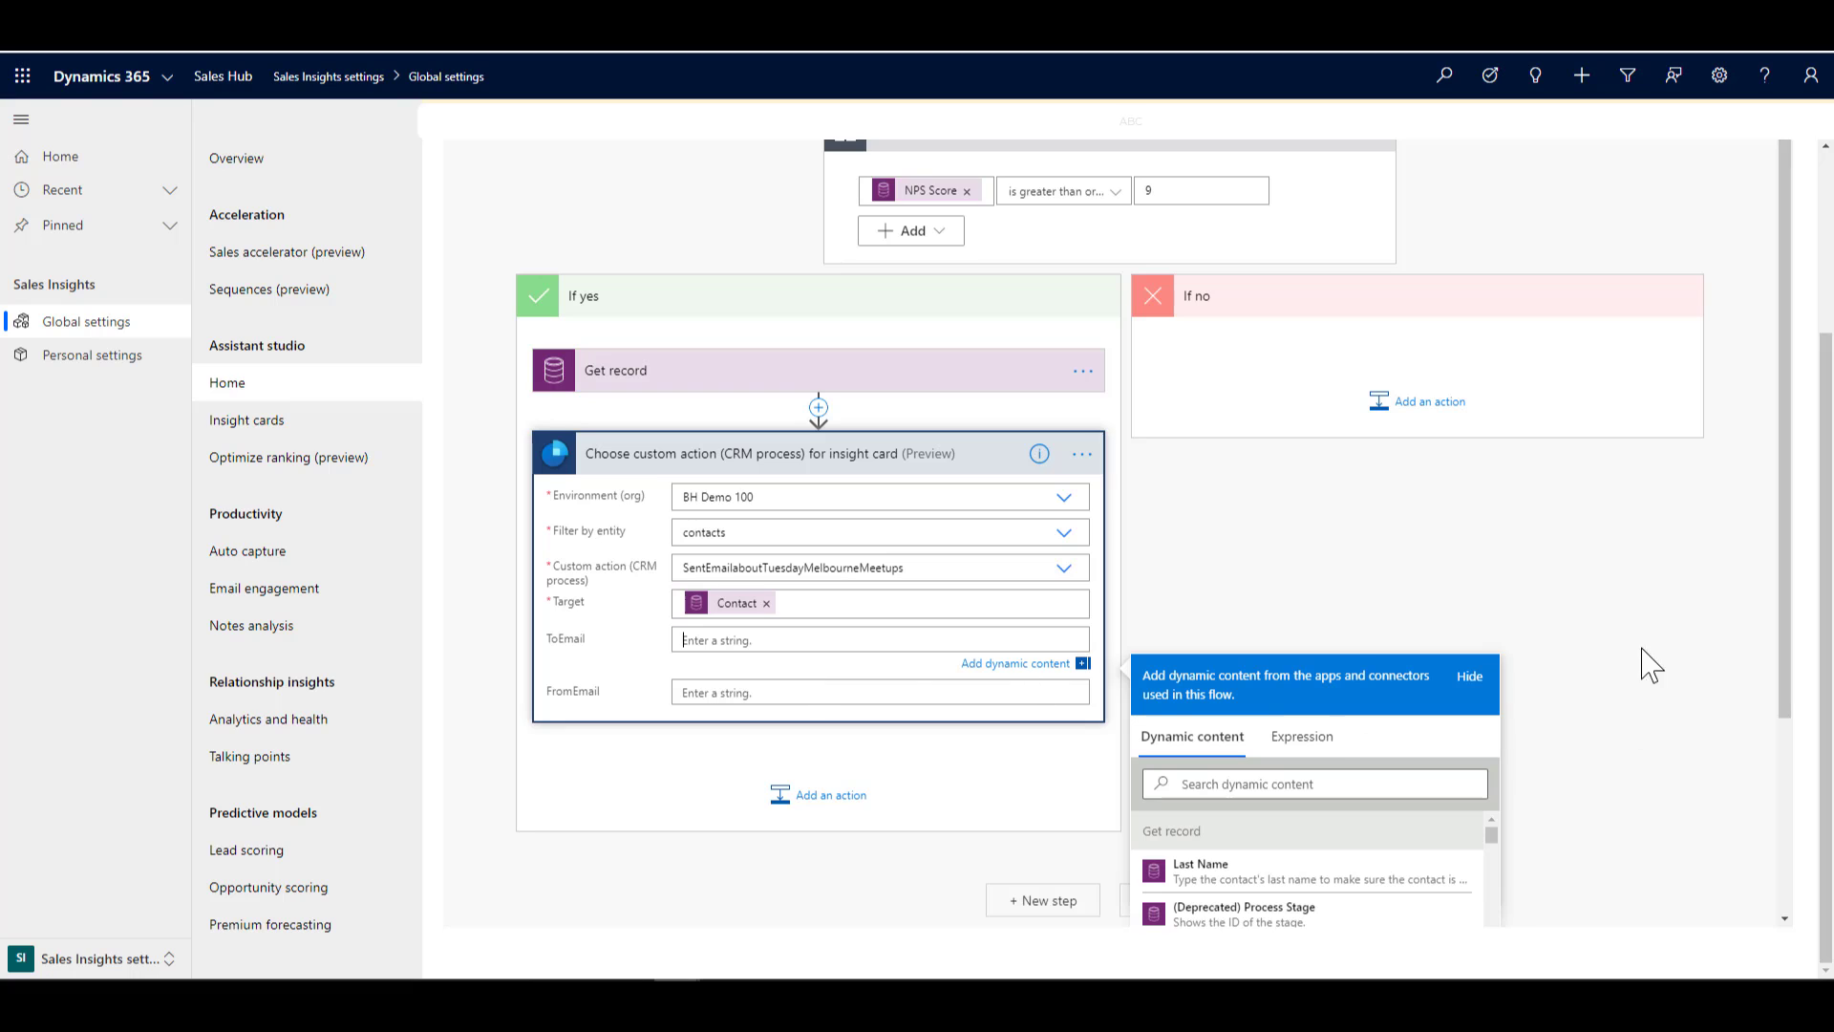
pyautogui.moveTo(1788, 605); pyautogui.dragTo(1801, 742)
pyautogui.click(1252, 600)
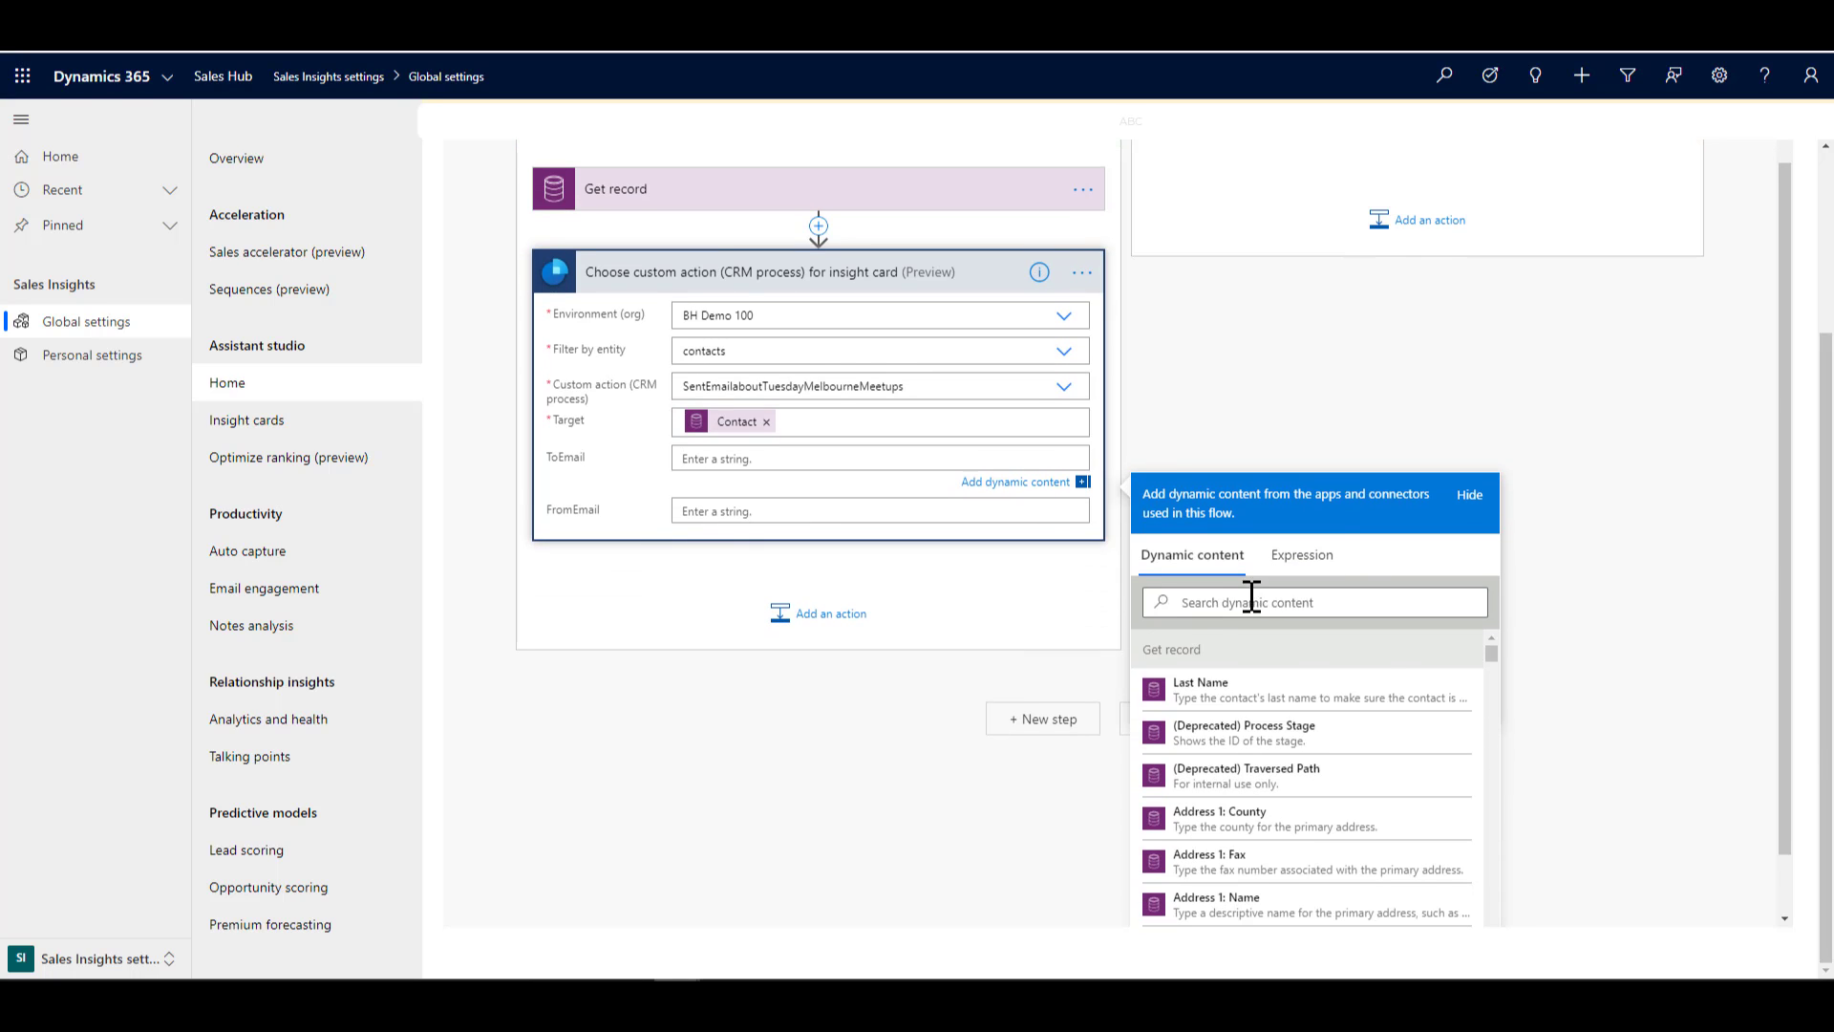
pyautogui.write('email')
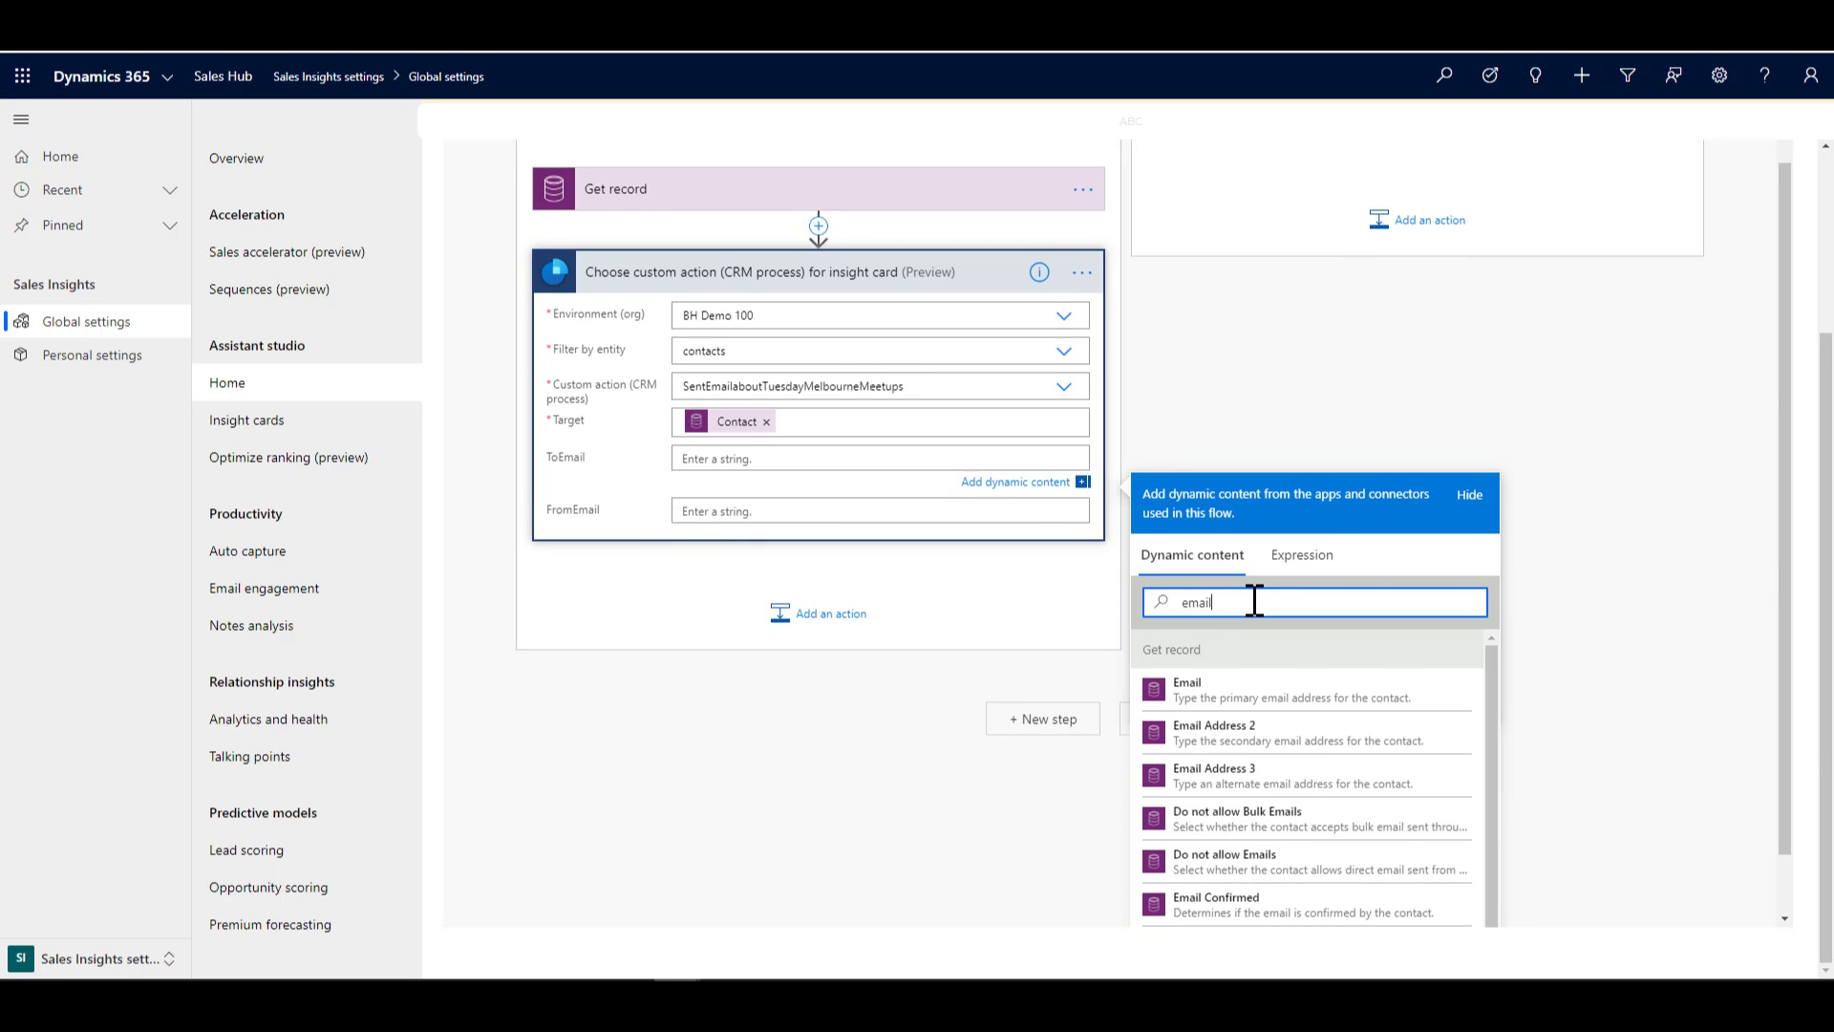
pyautogui.click(1222, 708)
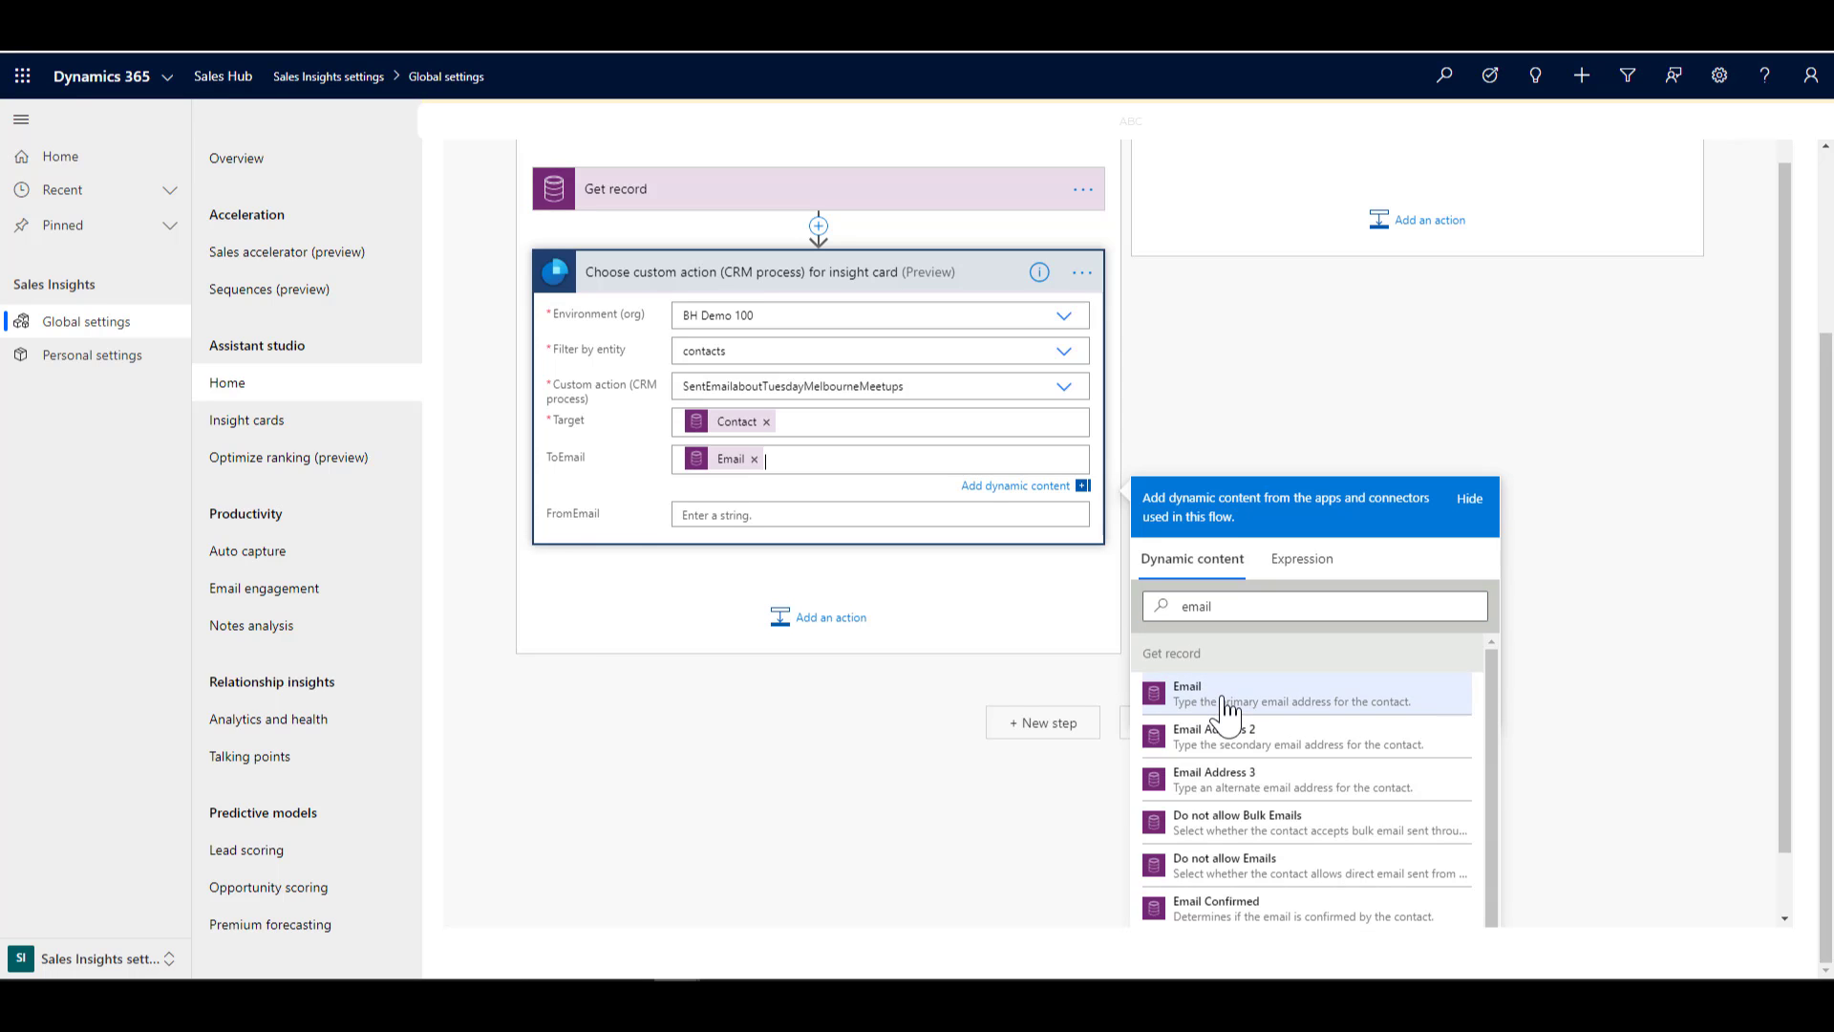
# Fill the custom action's FromEmail with the Owner dynamic content from Get record.
pyautogui.click(701, 521)
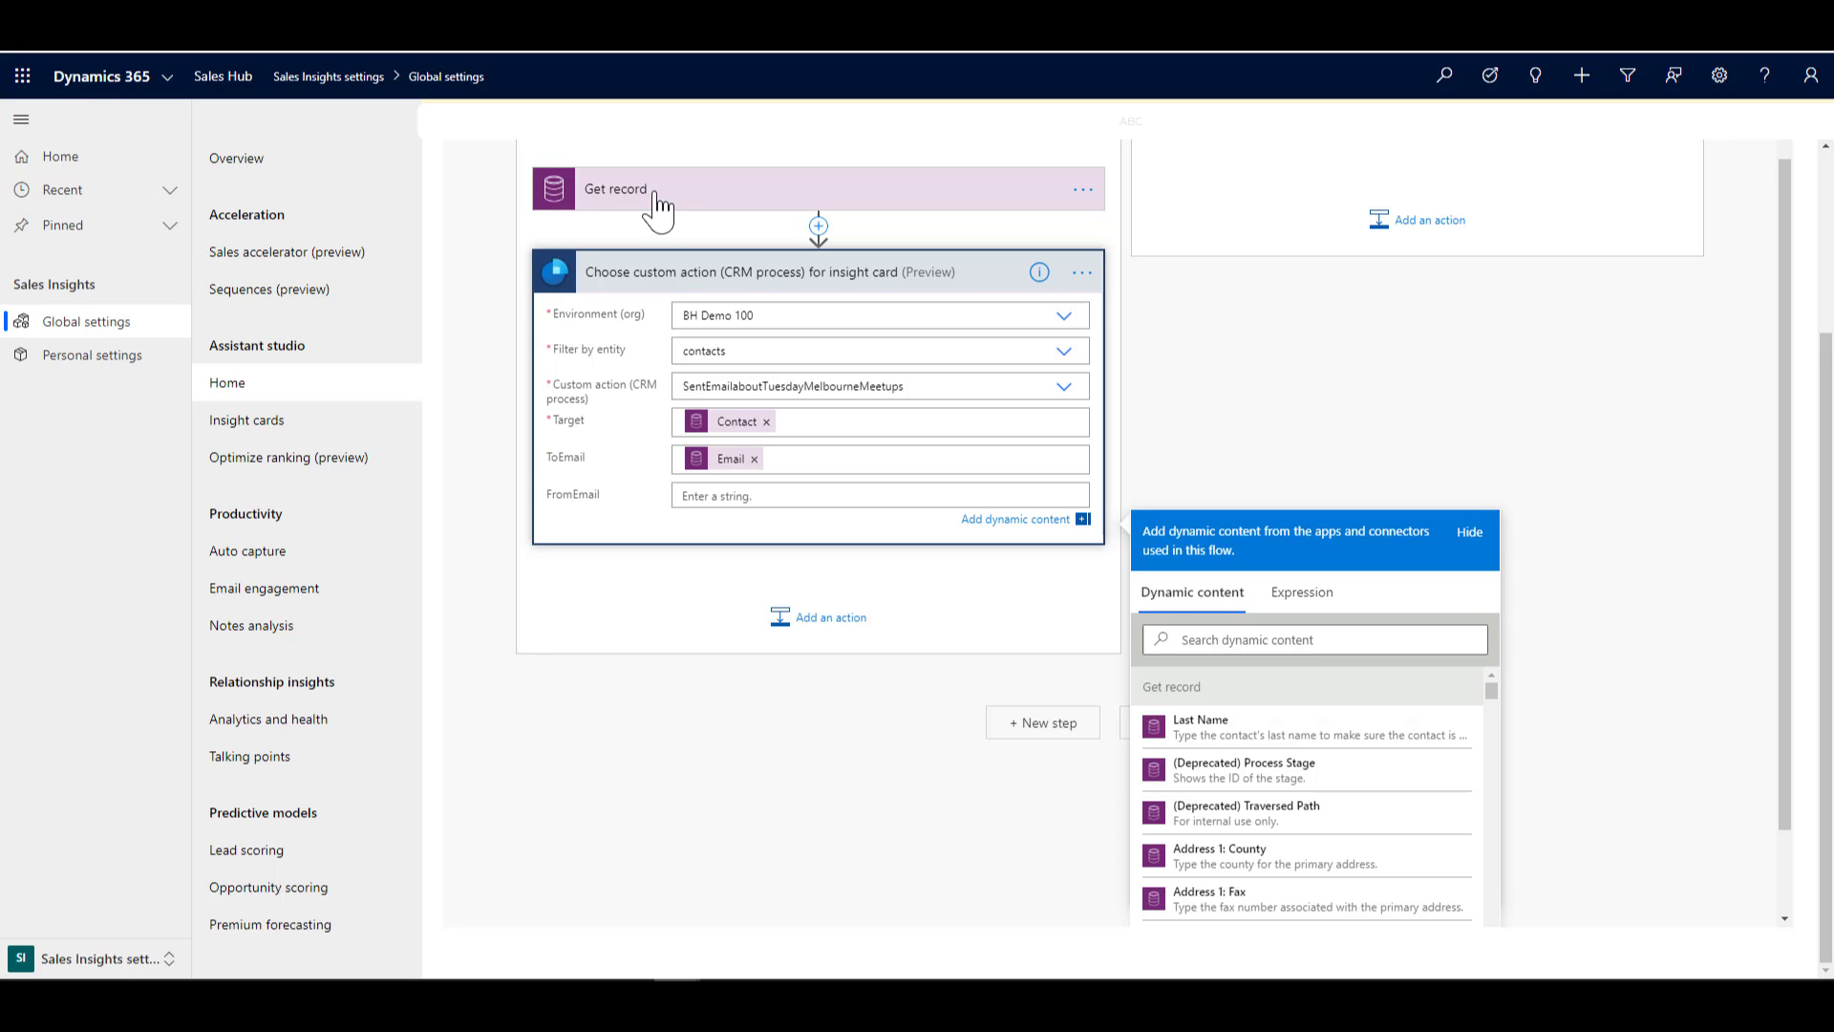
pyautogui.click(1224, 640)
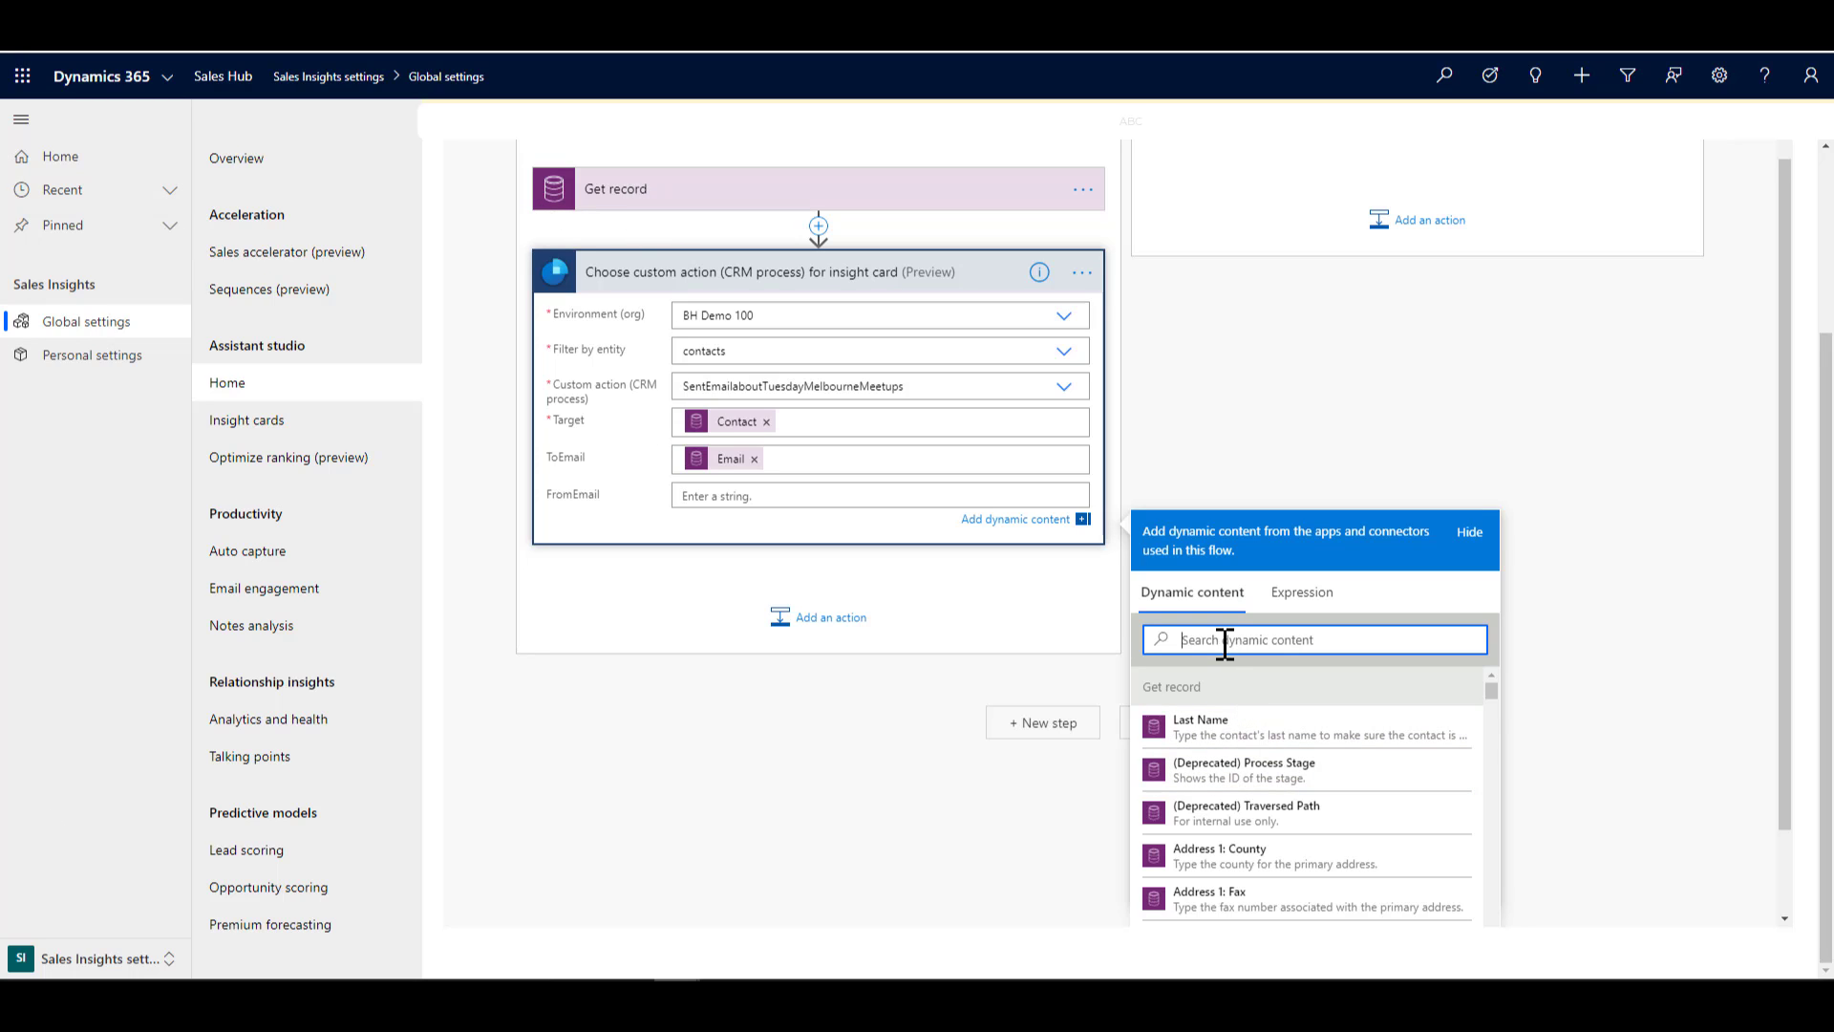
pyautogui.write('ow')
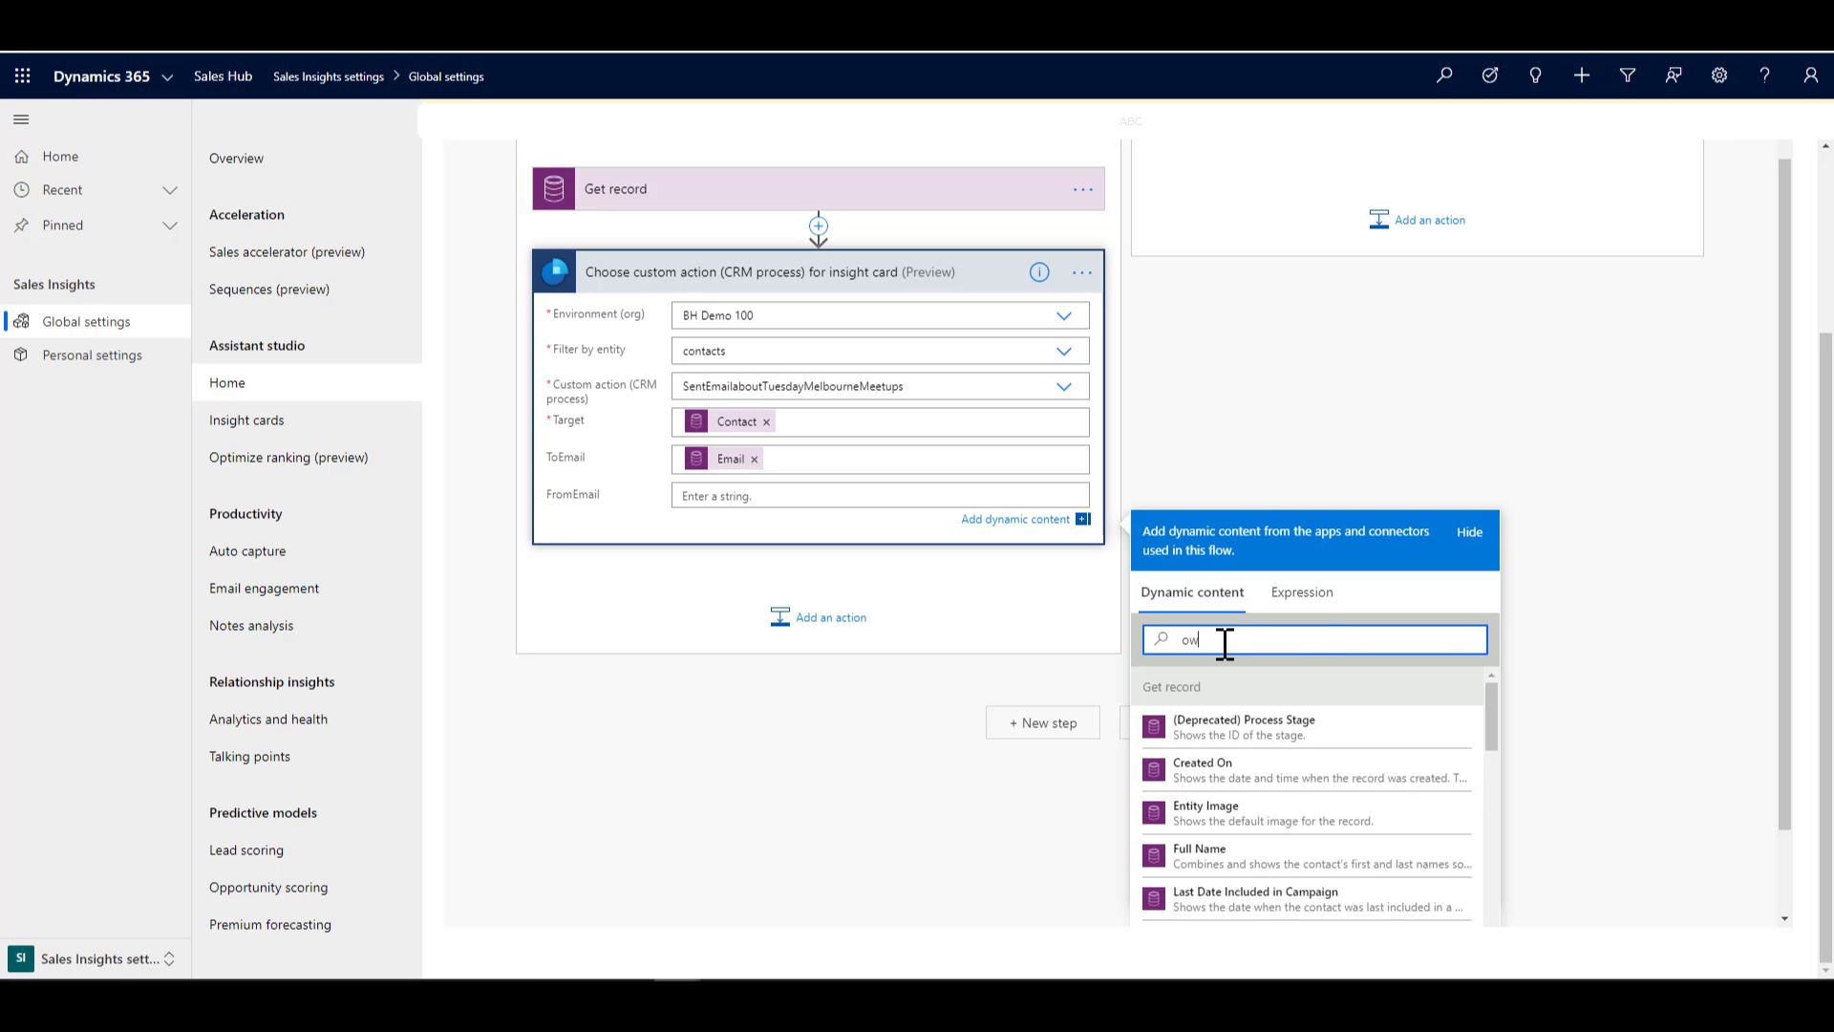
pyautogui.write('ner')
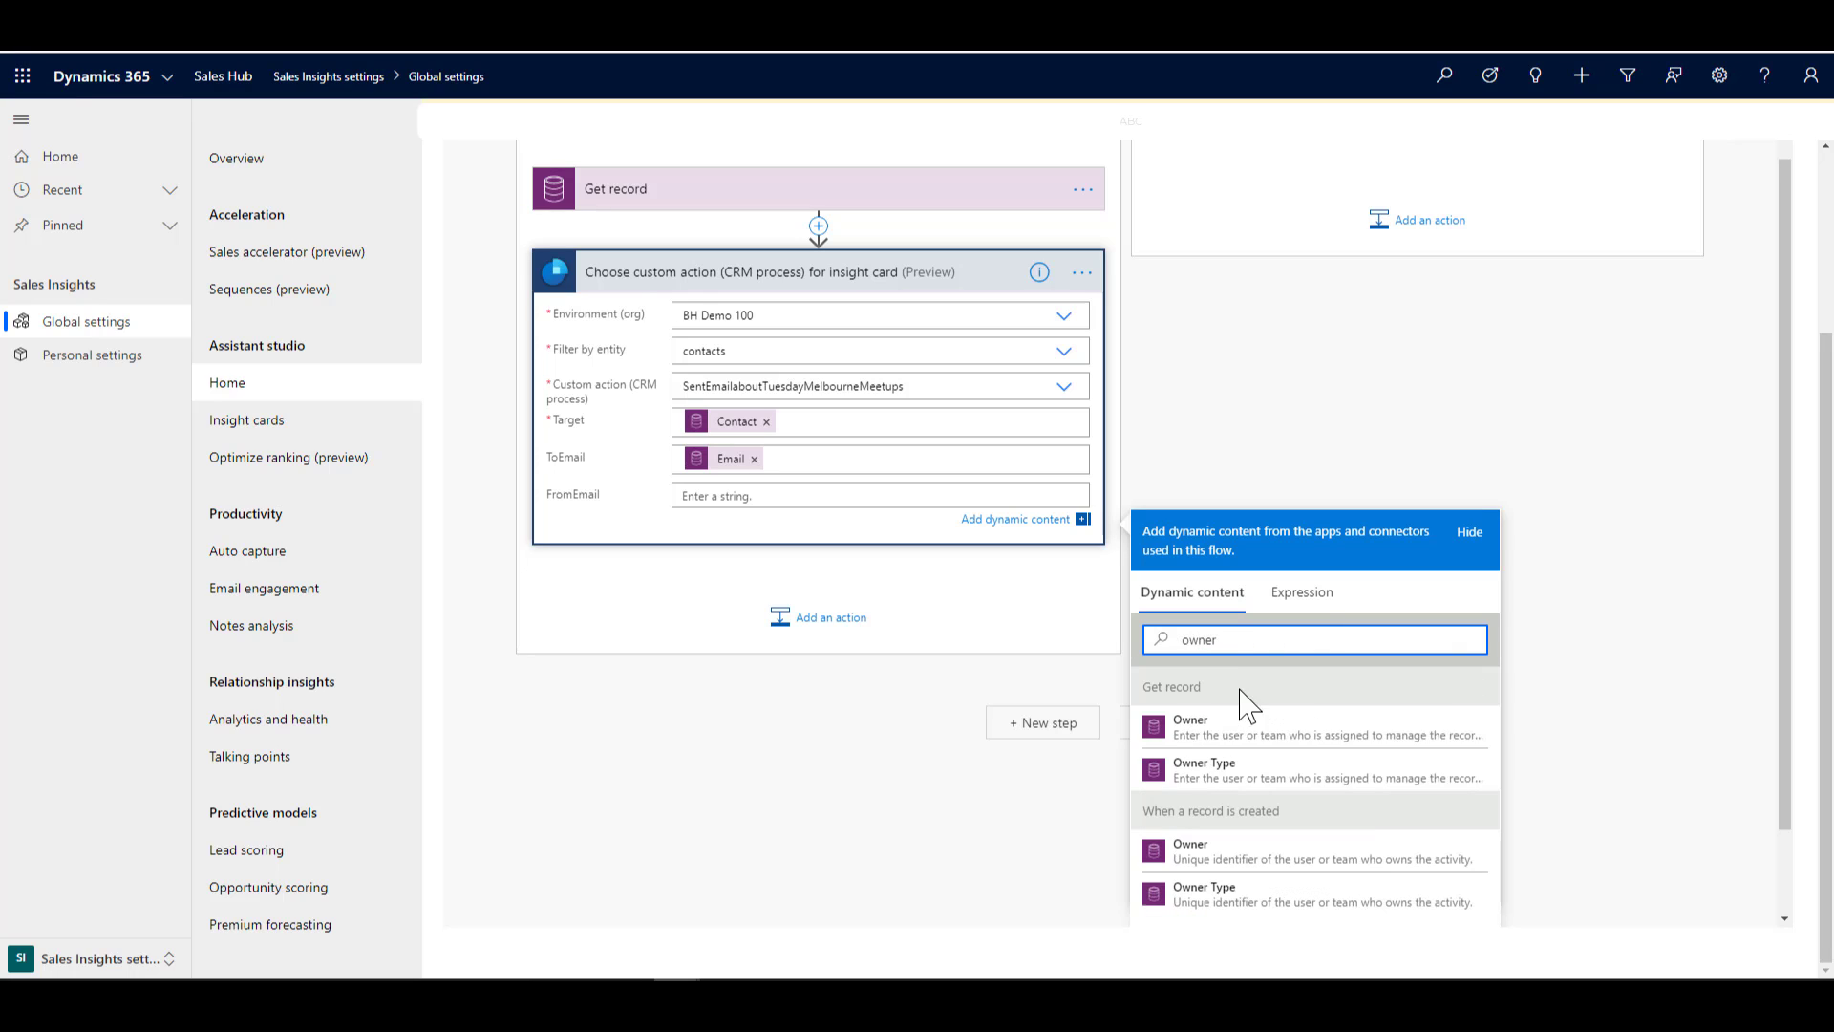
pyautogui.click(1208, 734)
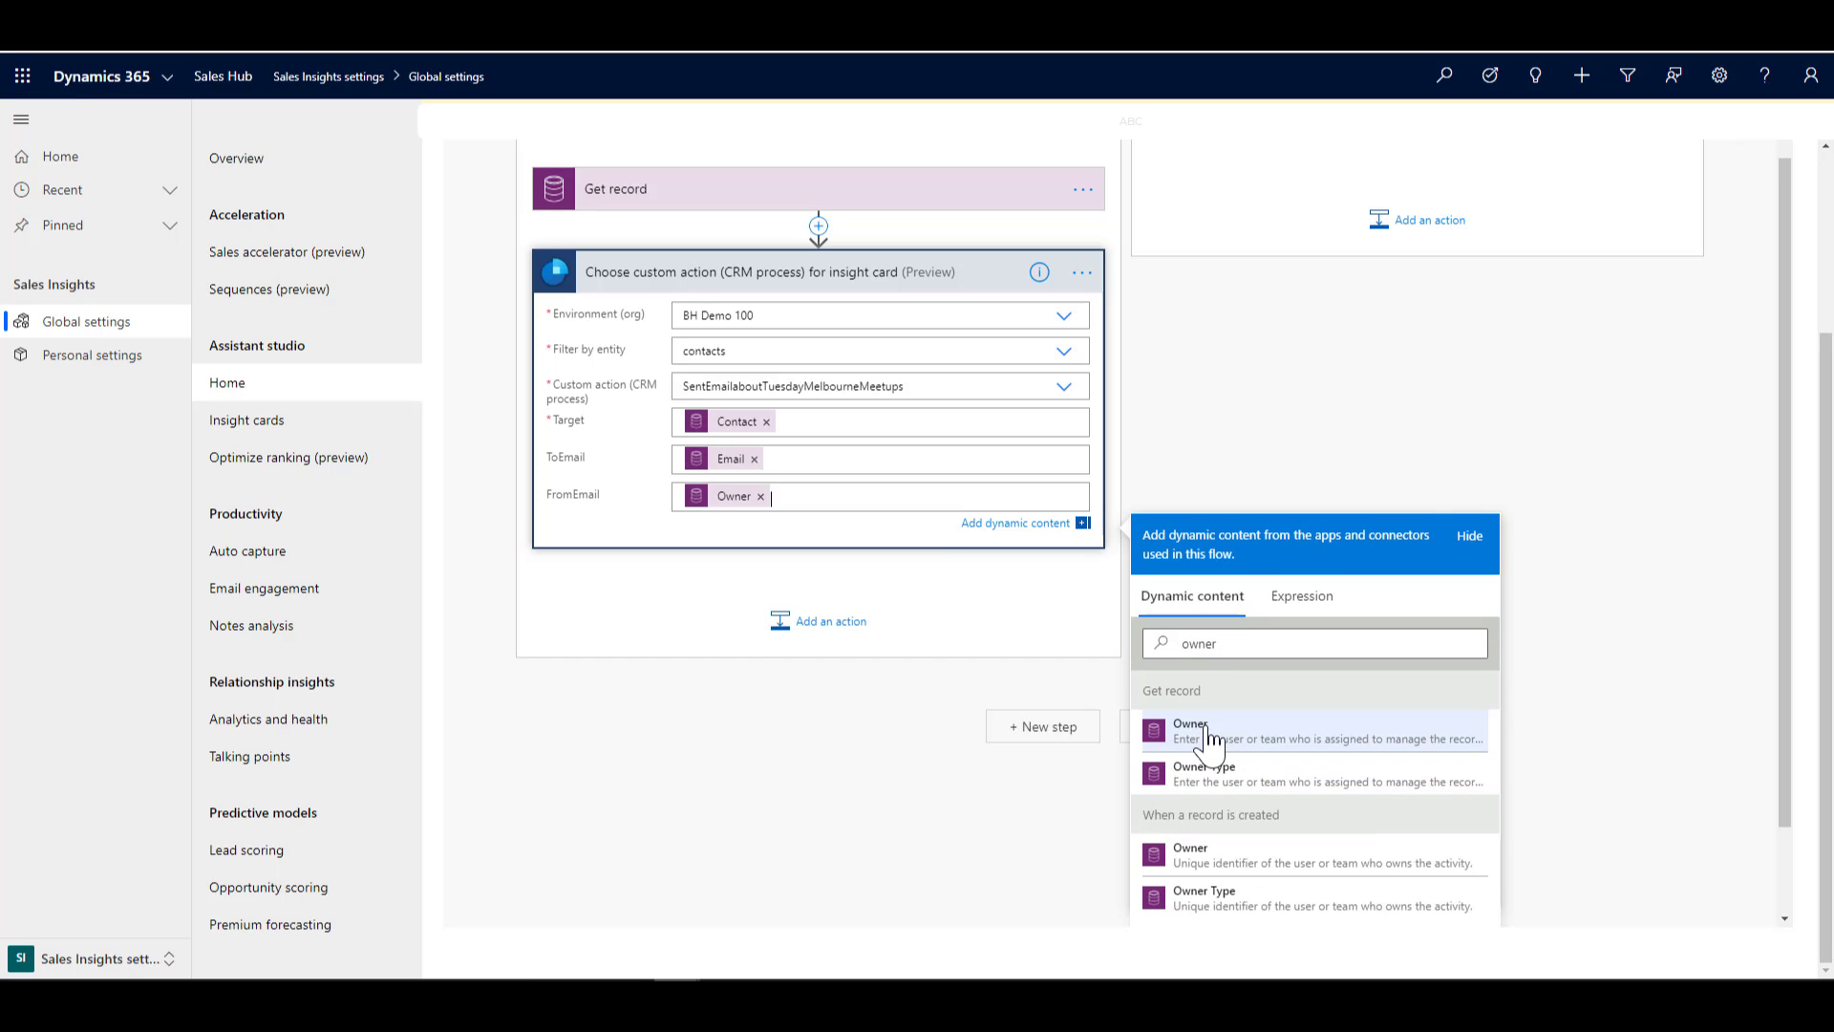
# Add the Dynamics 365 Sales Insights action "Create card for assistant V2" after the custom action in the If yes branch.
pyautogui.click(812, 630)
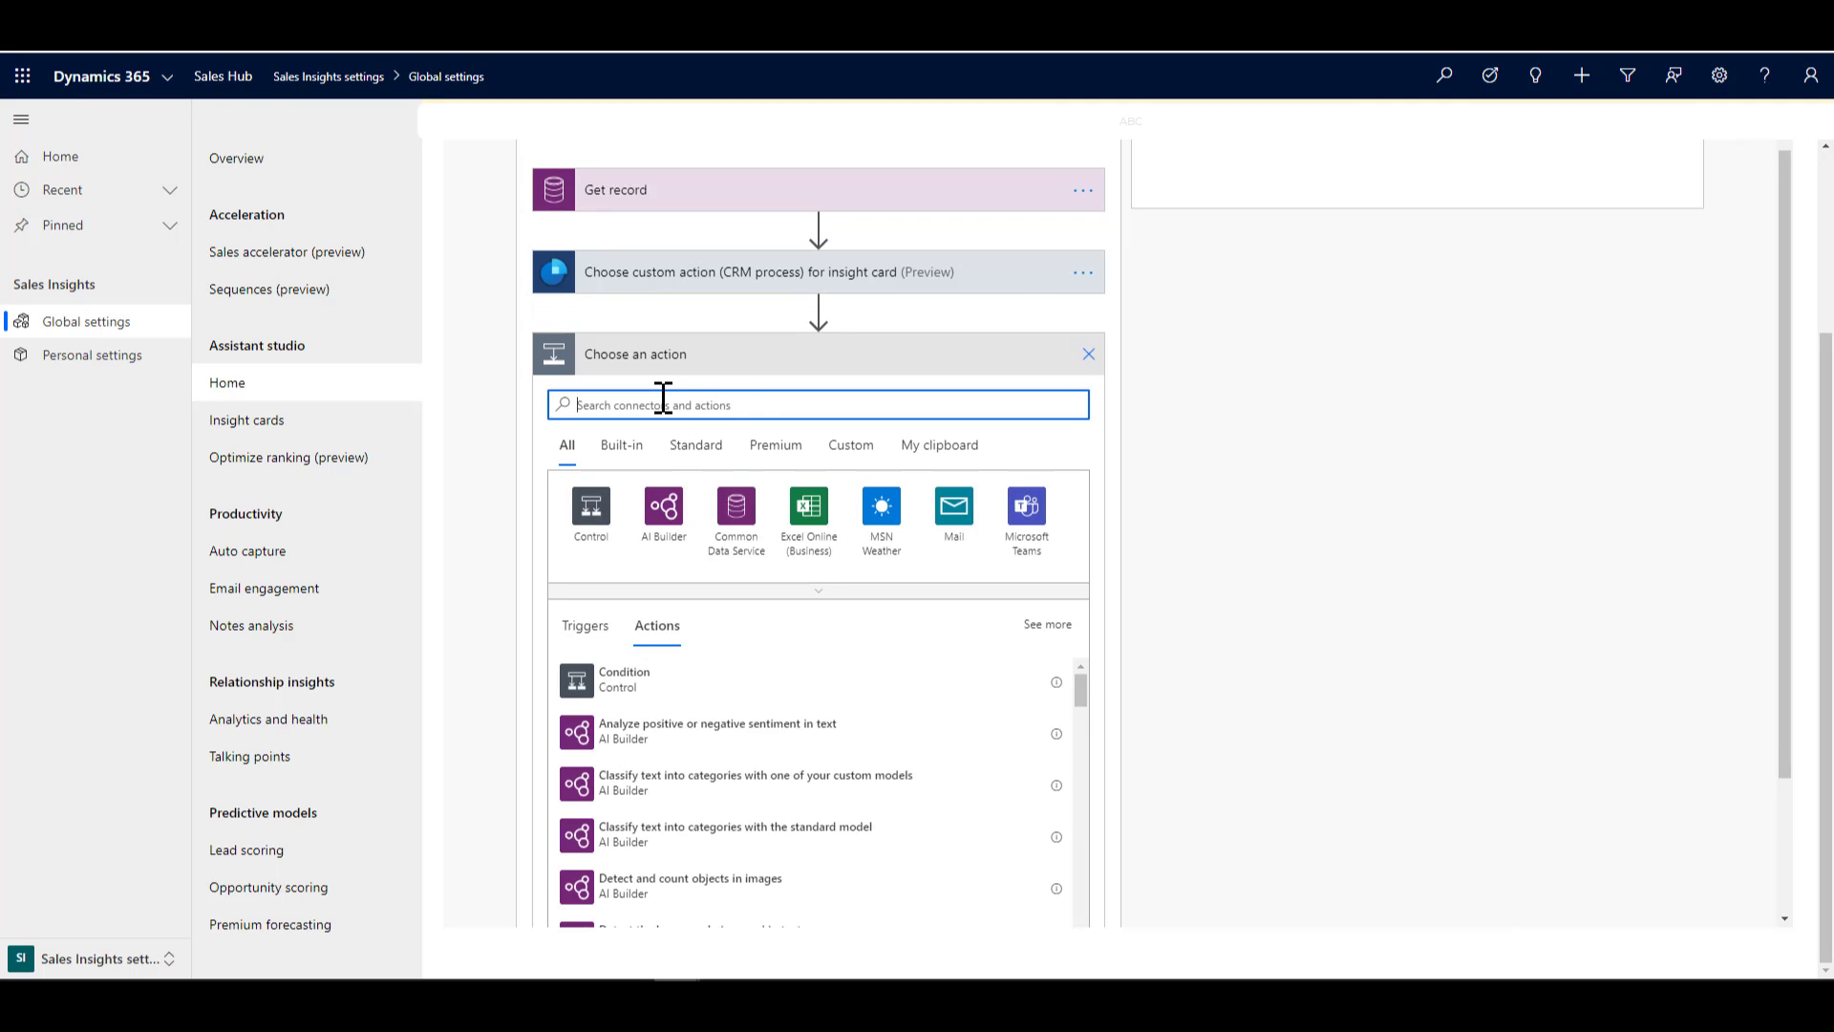
pyautogui.write('sales ')
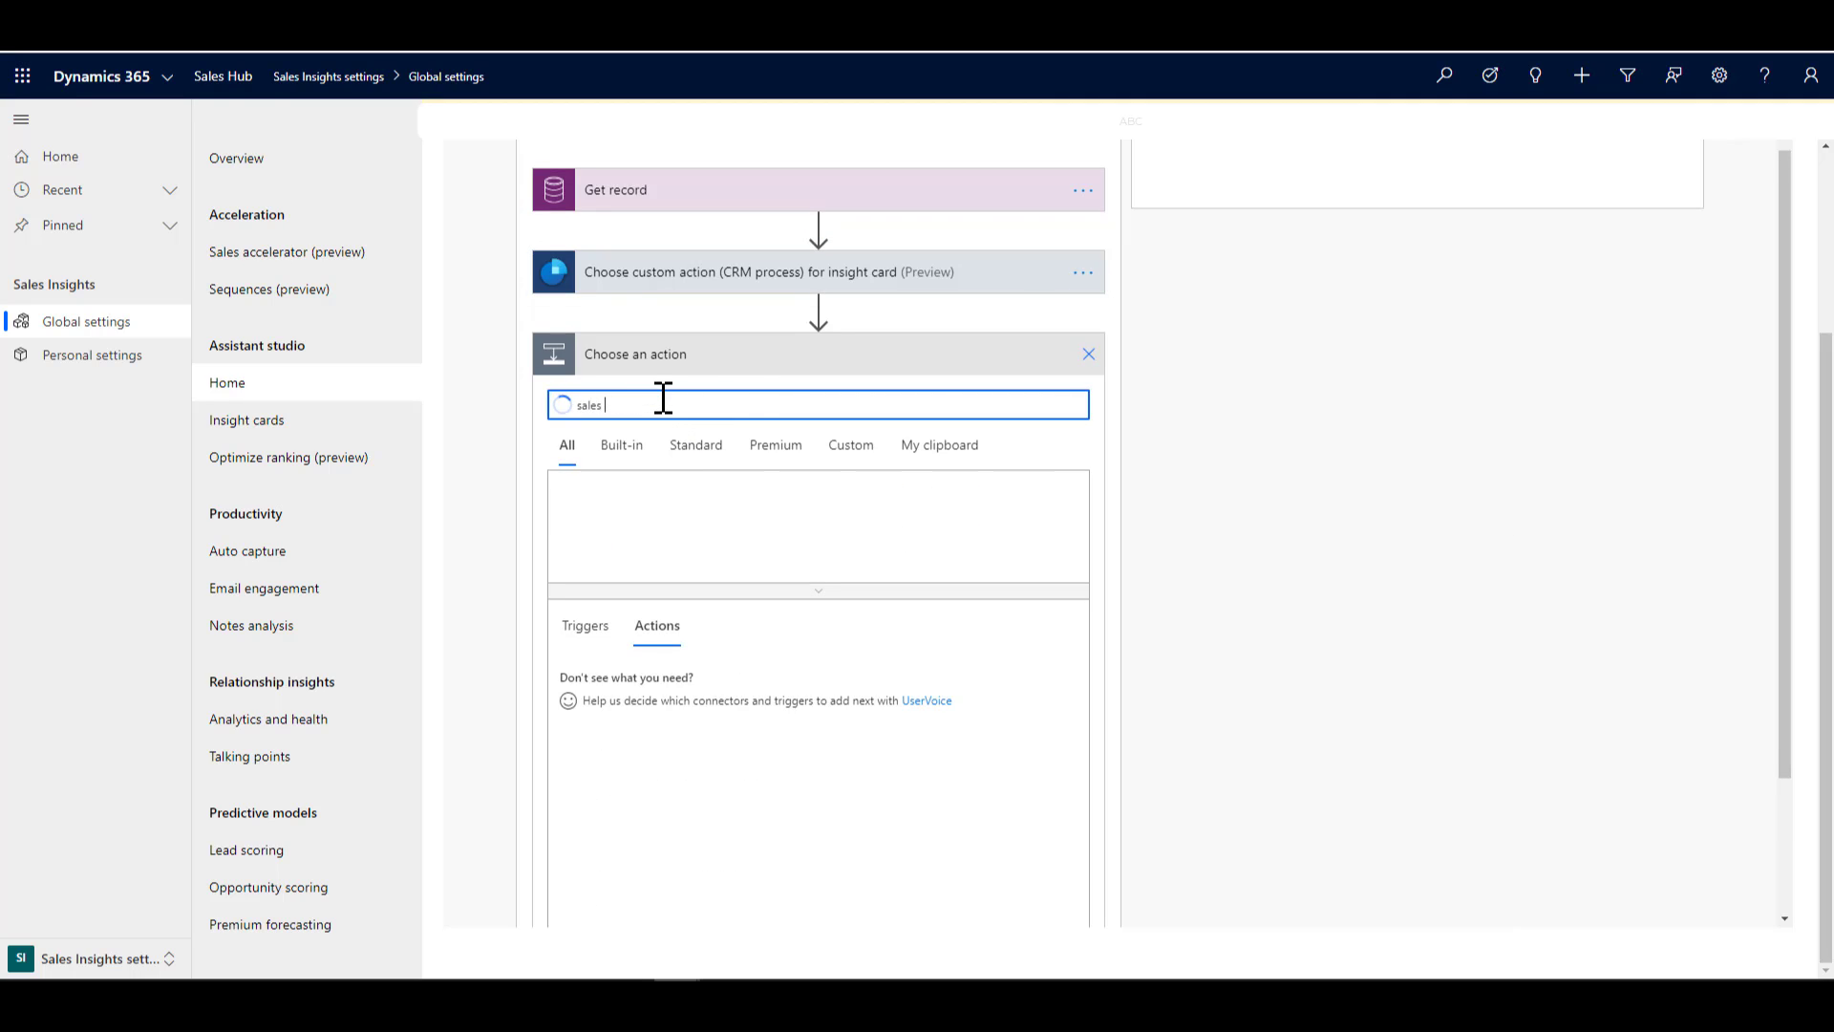
pyautogui.write('insight')
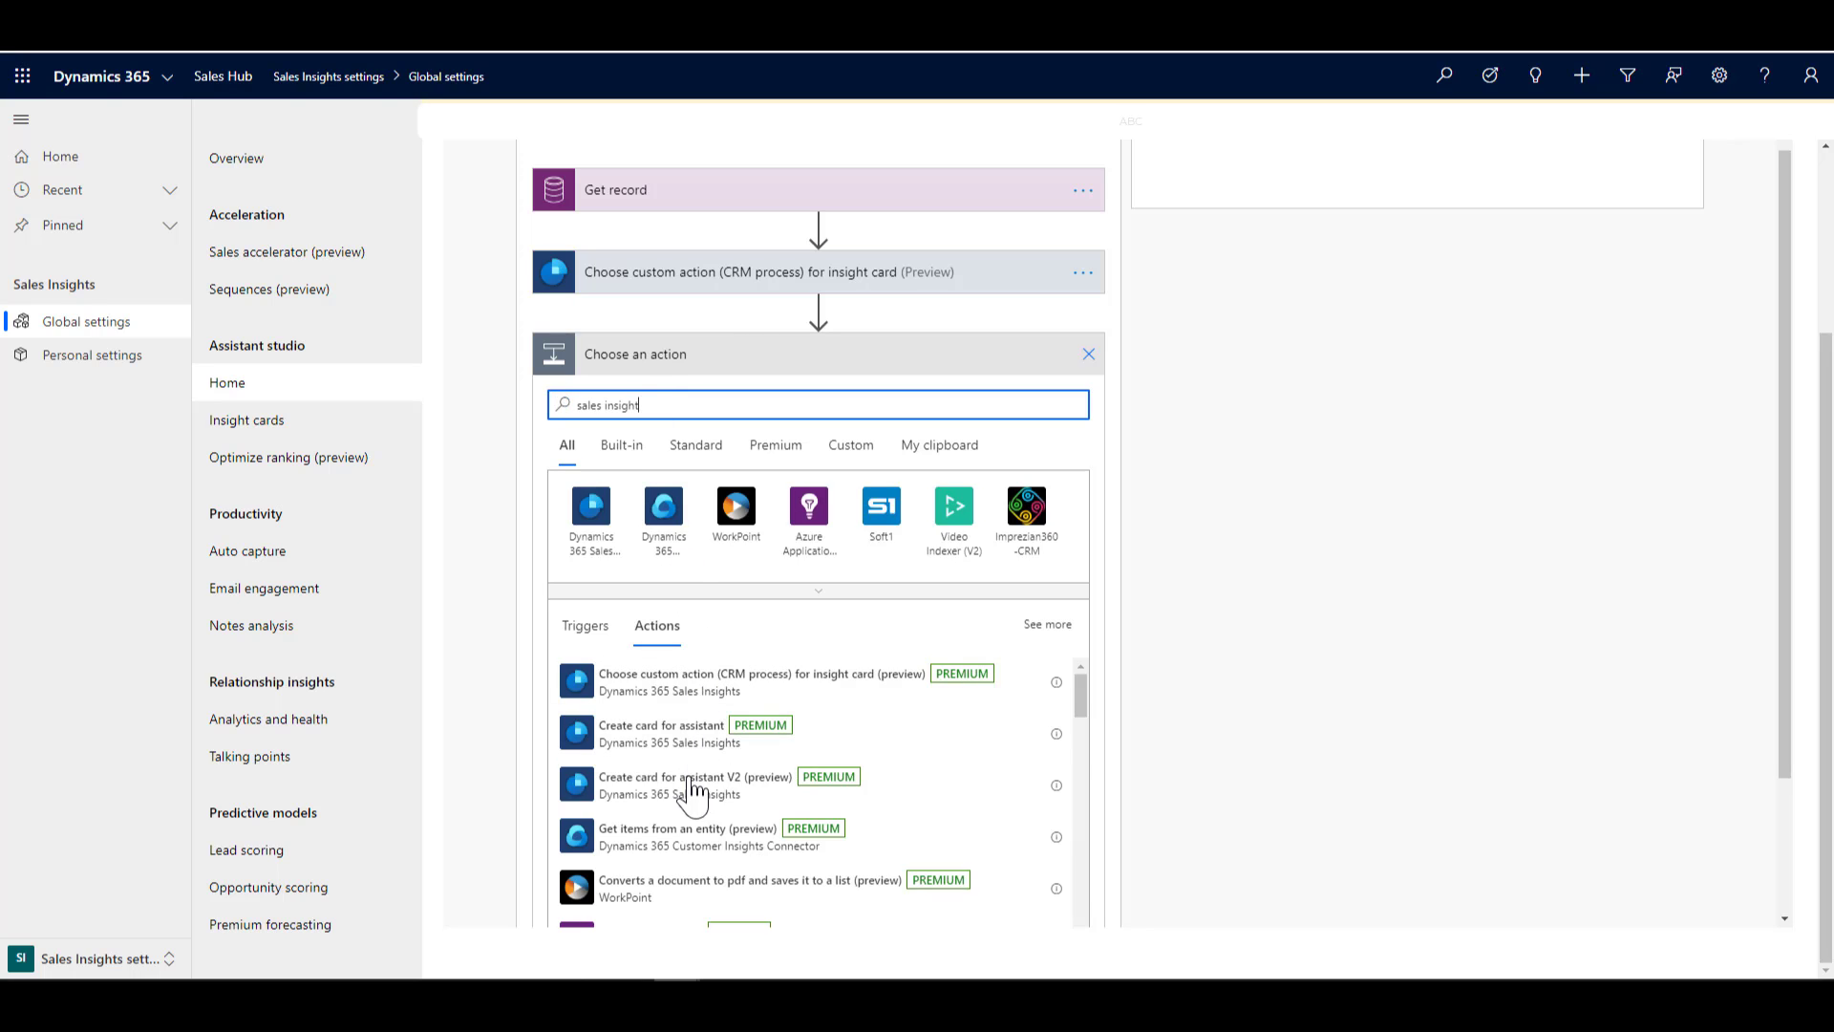
pyautogui.click(694, 785)
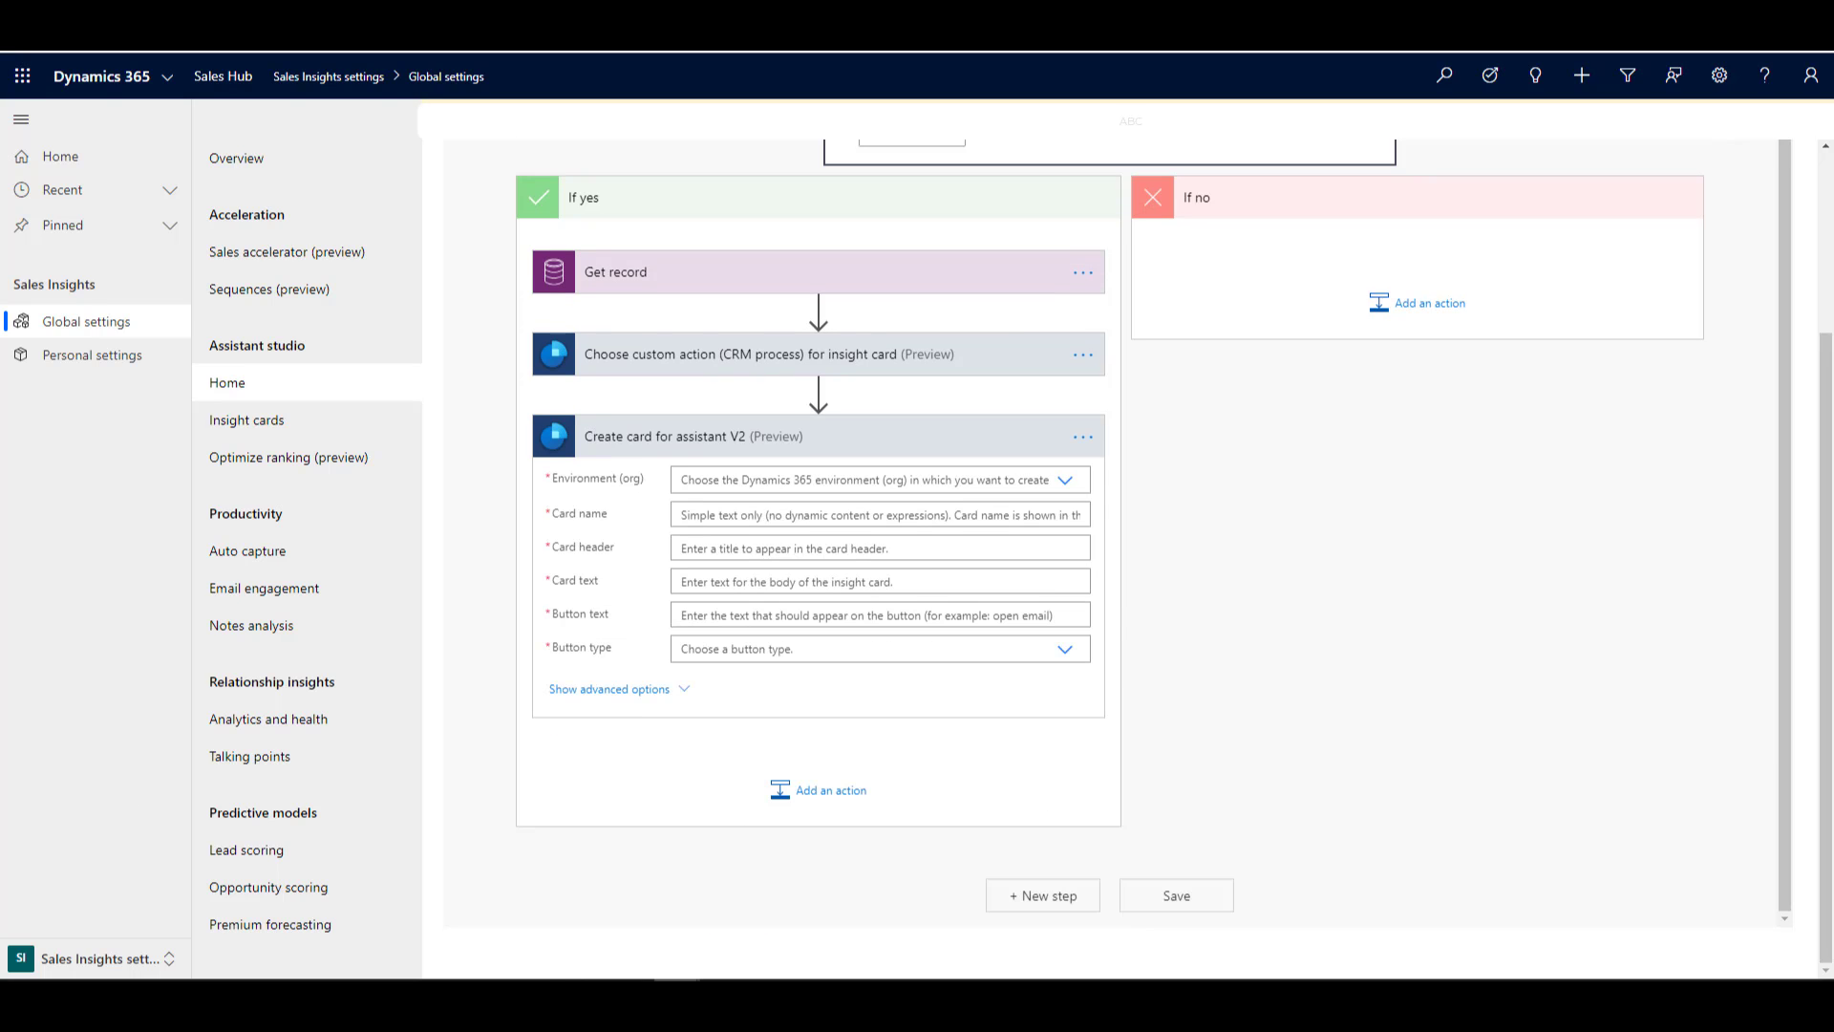
# Set the assistant card's environment to BH Demo 100 and its card name to "Promoter in Melbourne".
pyautogui.click(793, 478)
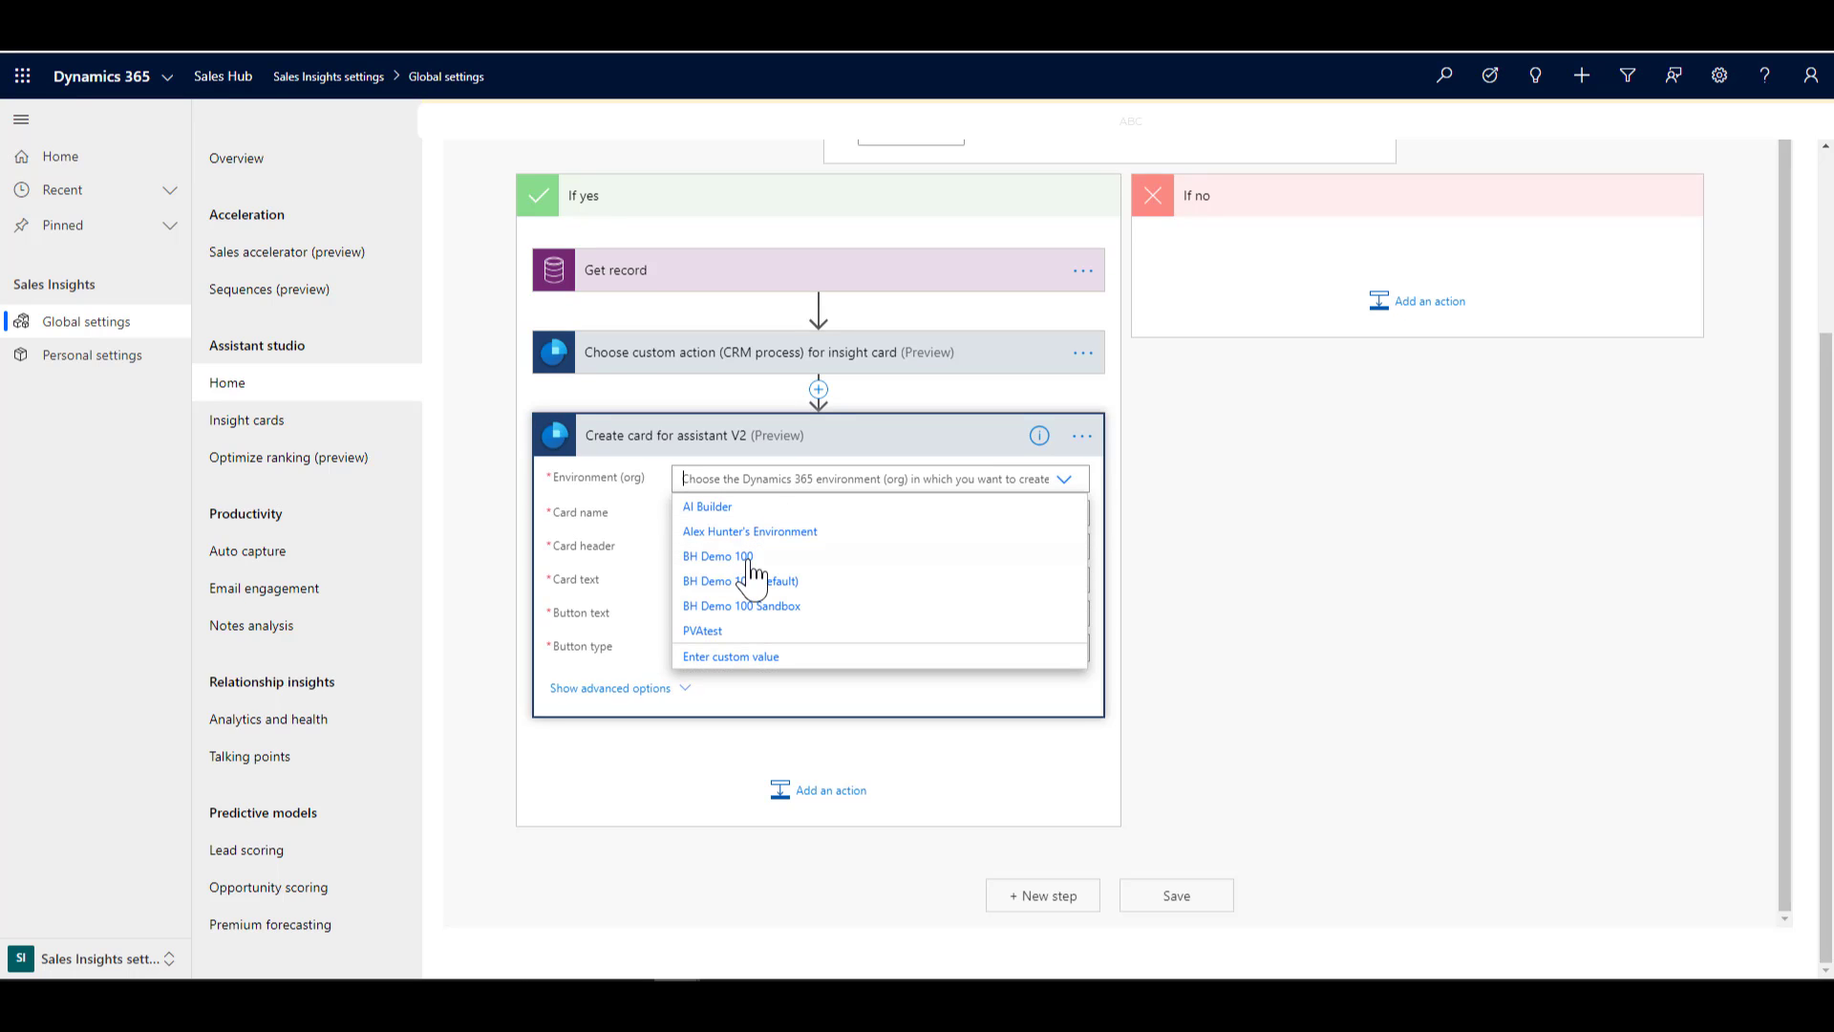
pyautogui.click(828, 554)
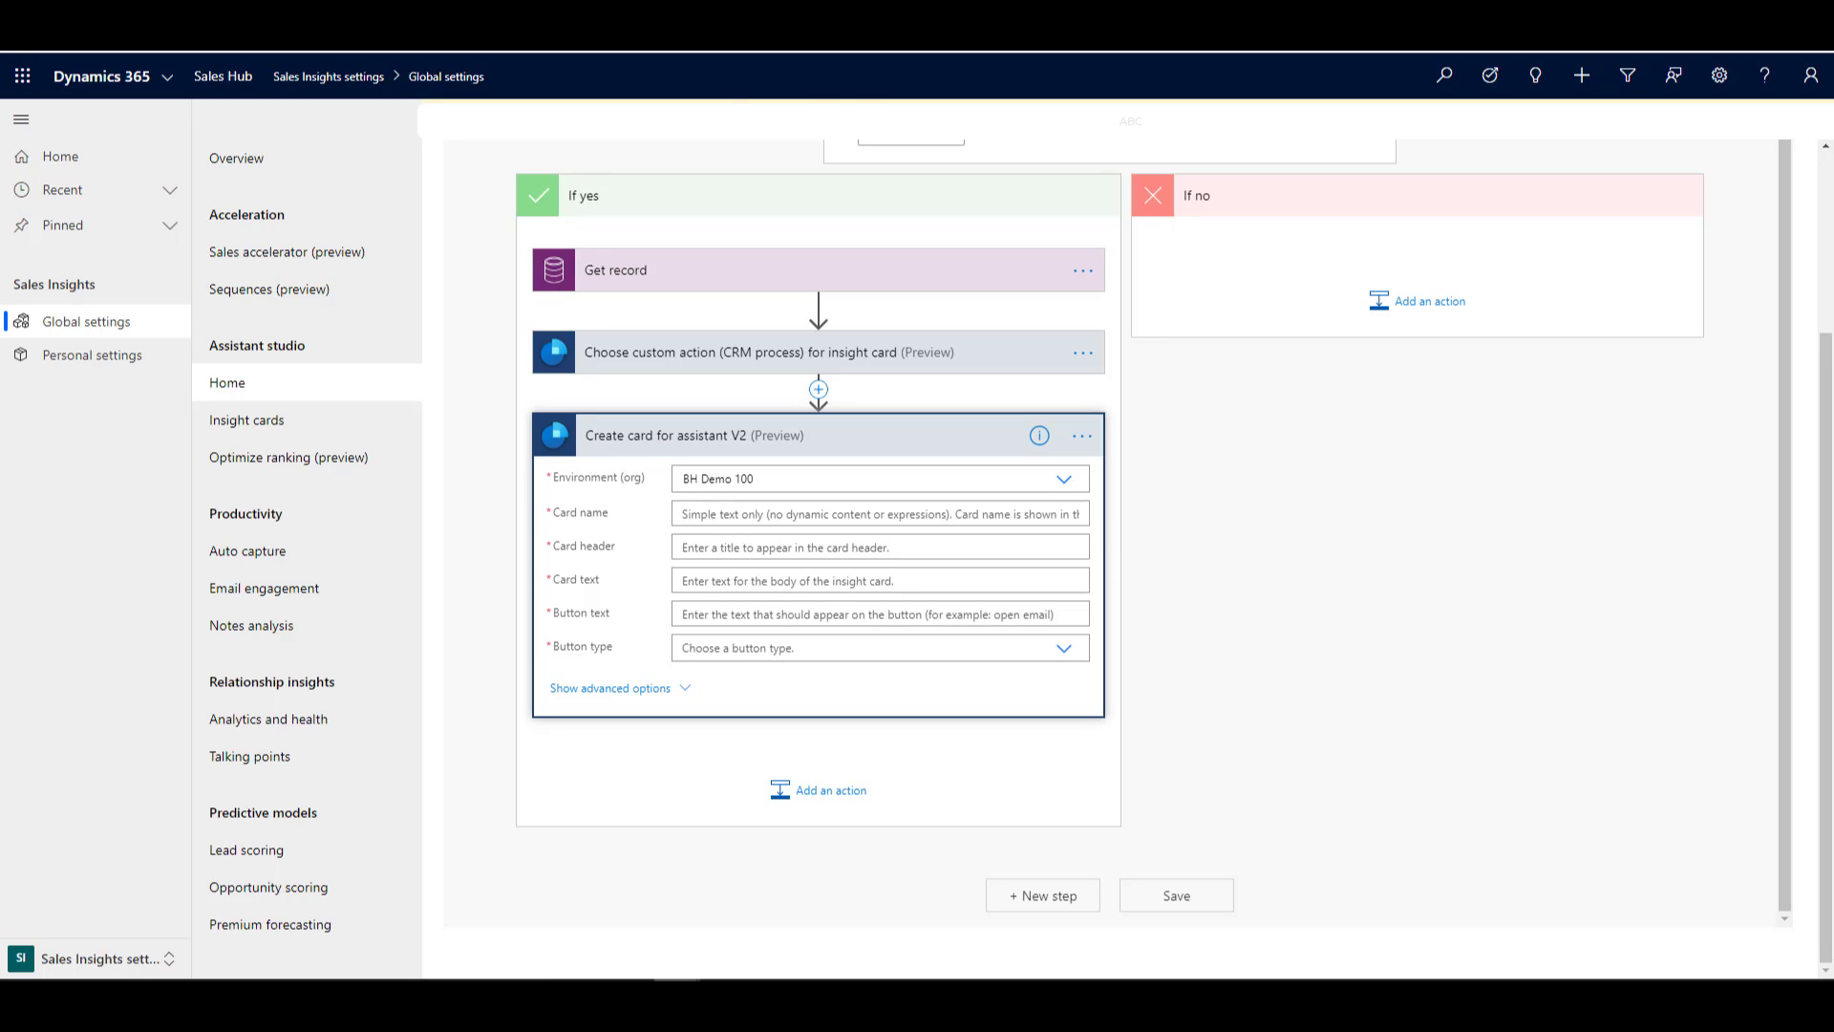
pyautogui.click(822, 514)
pyautogui.write('Promoter in Melbourne')
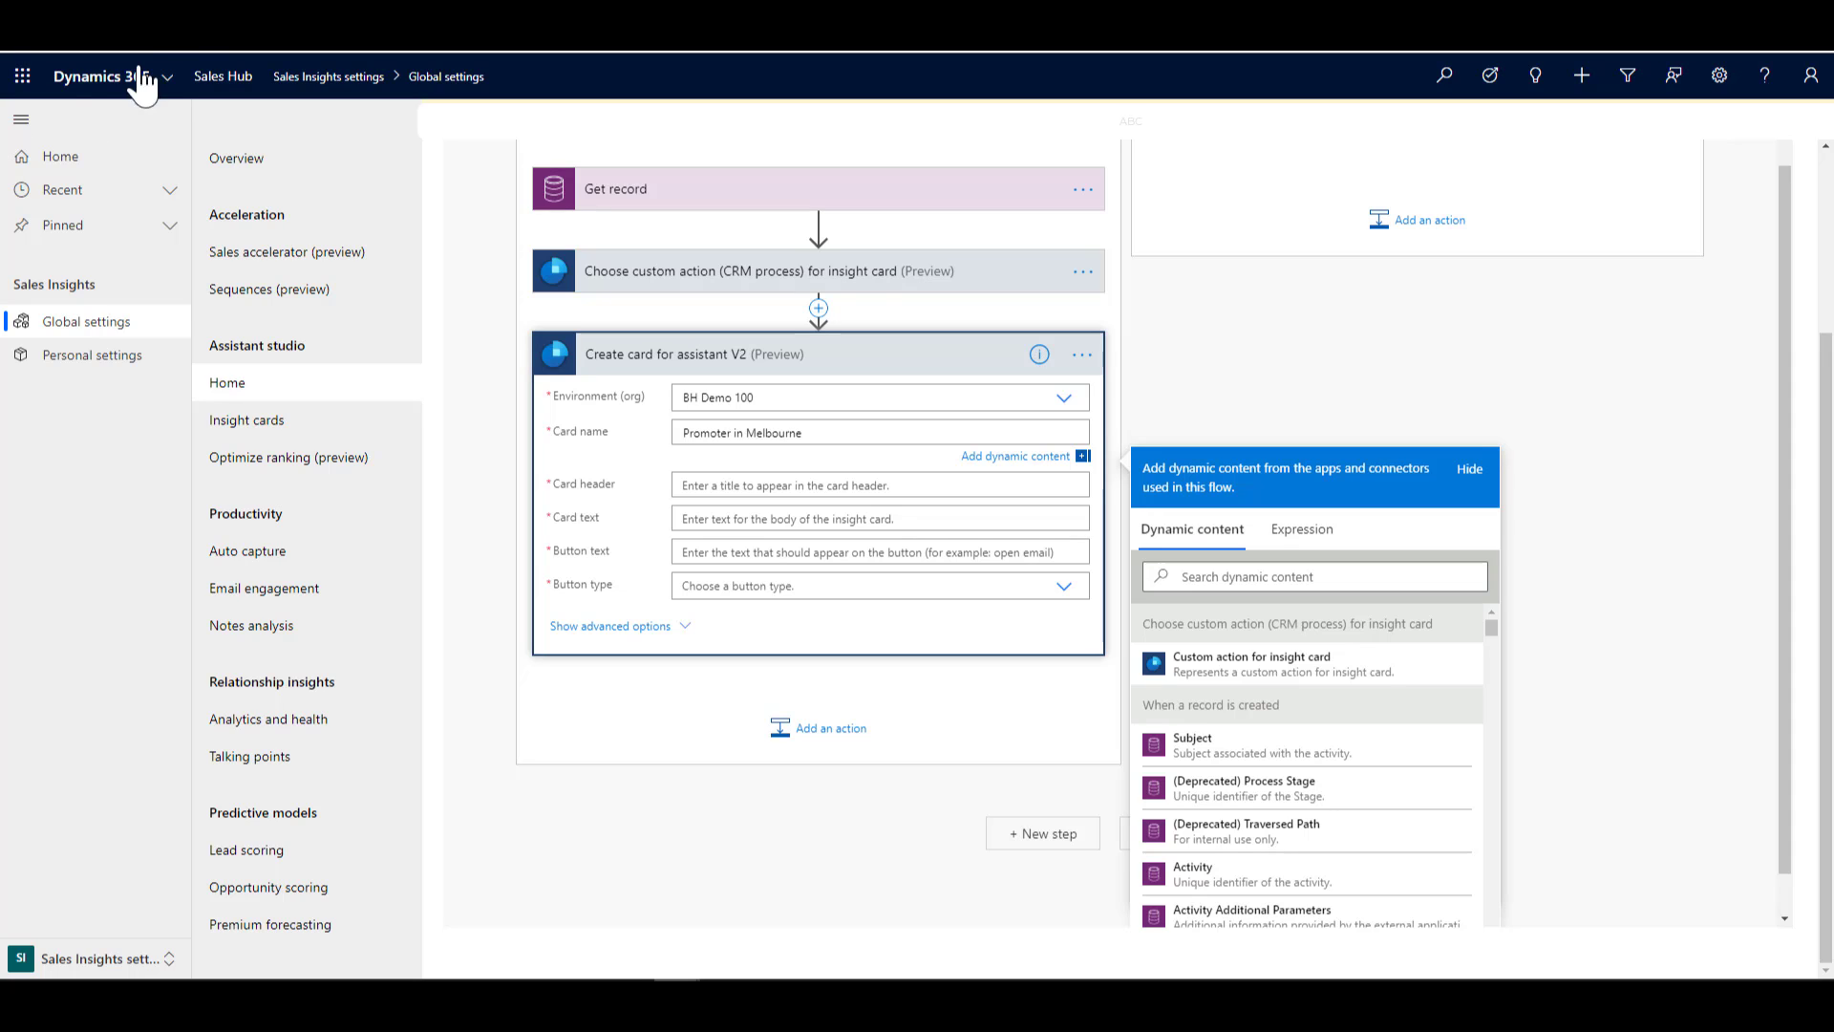
# Enter the header "Invite to Tuesday Meetups" and card text "[Full Name] was a promoter from our recent event in Melbourne. You may wish to invite them to our Tuesday morning meetups.".
pyautogui.click(741, 484)
pyautogui.write('Invite to Tuesday Meetups')
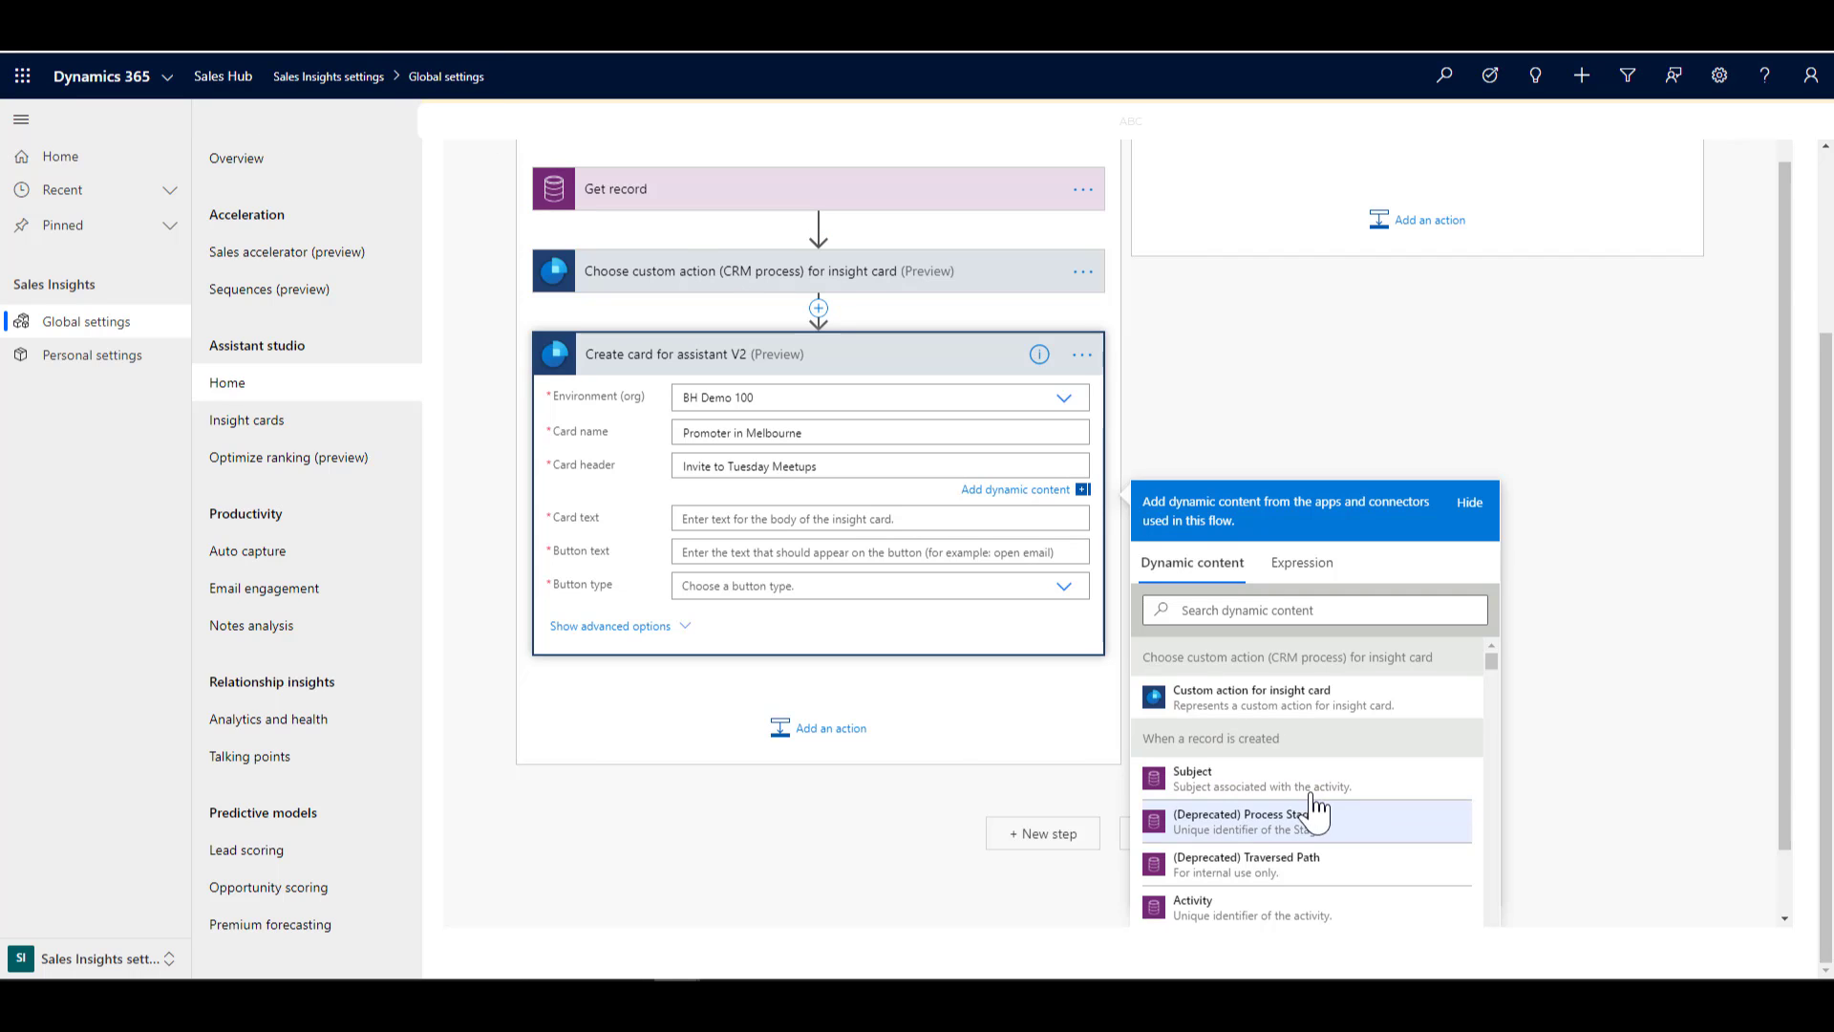
pyautogui.hotkey('ctrl', 'v')
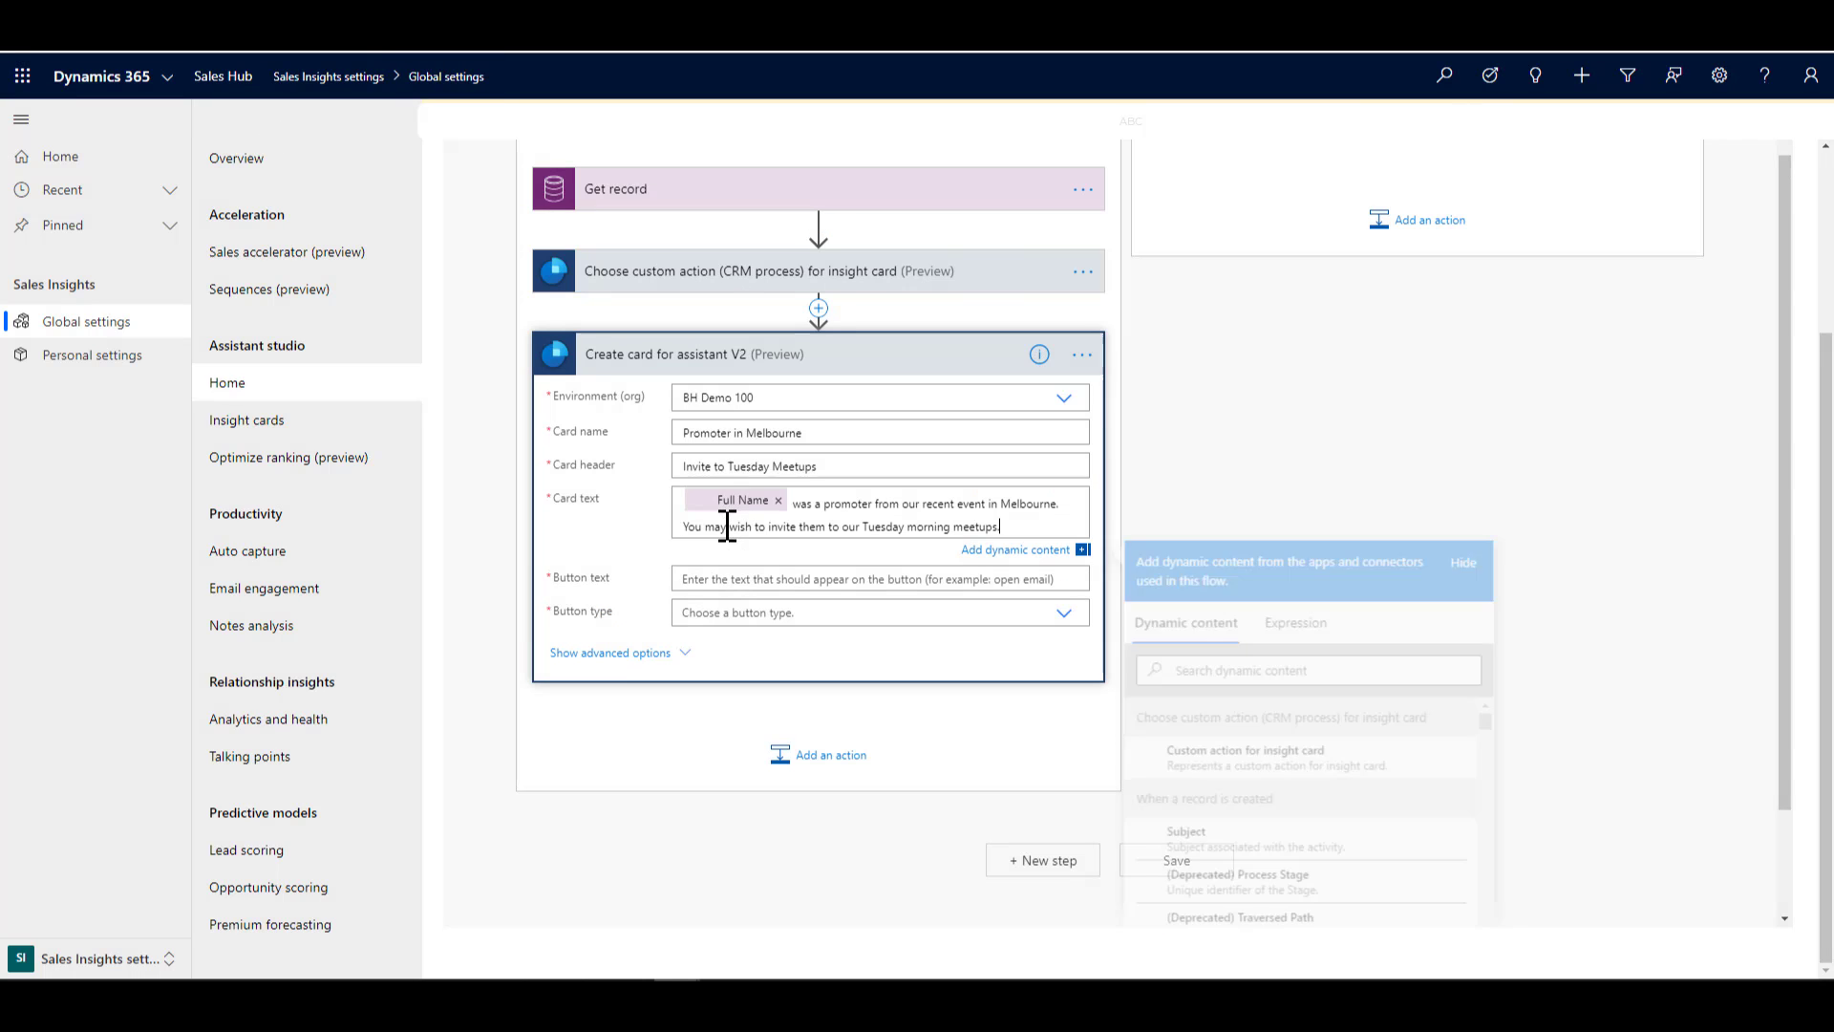
pyautogui.moveTo(744, 523)
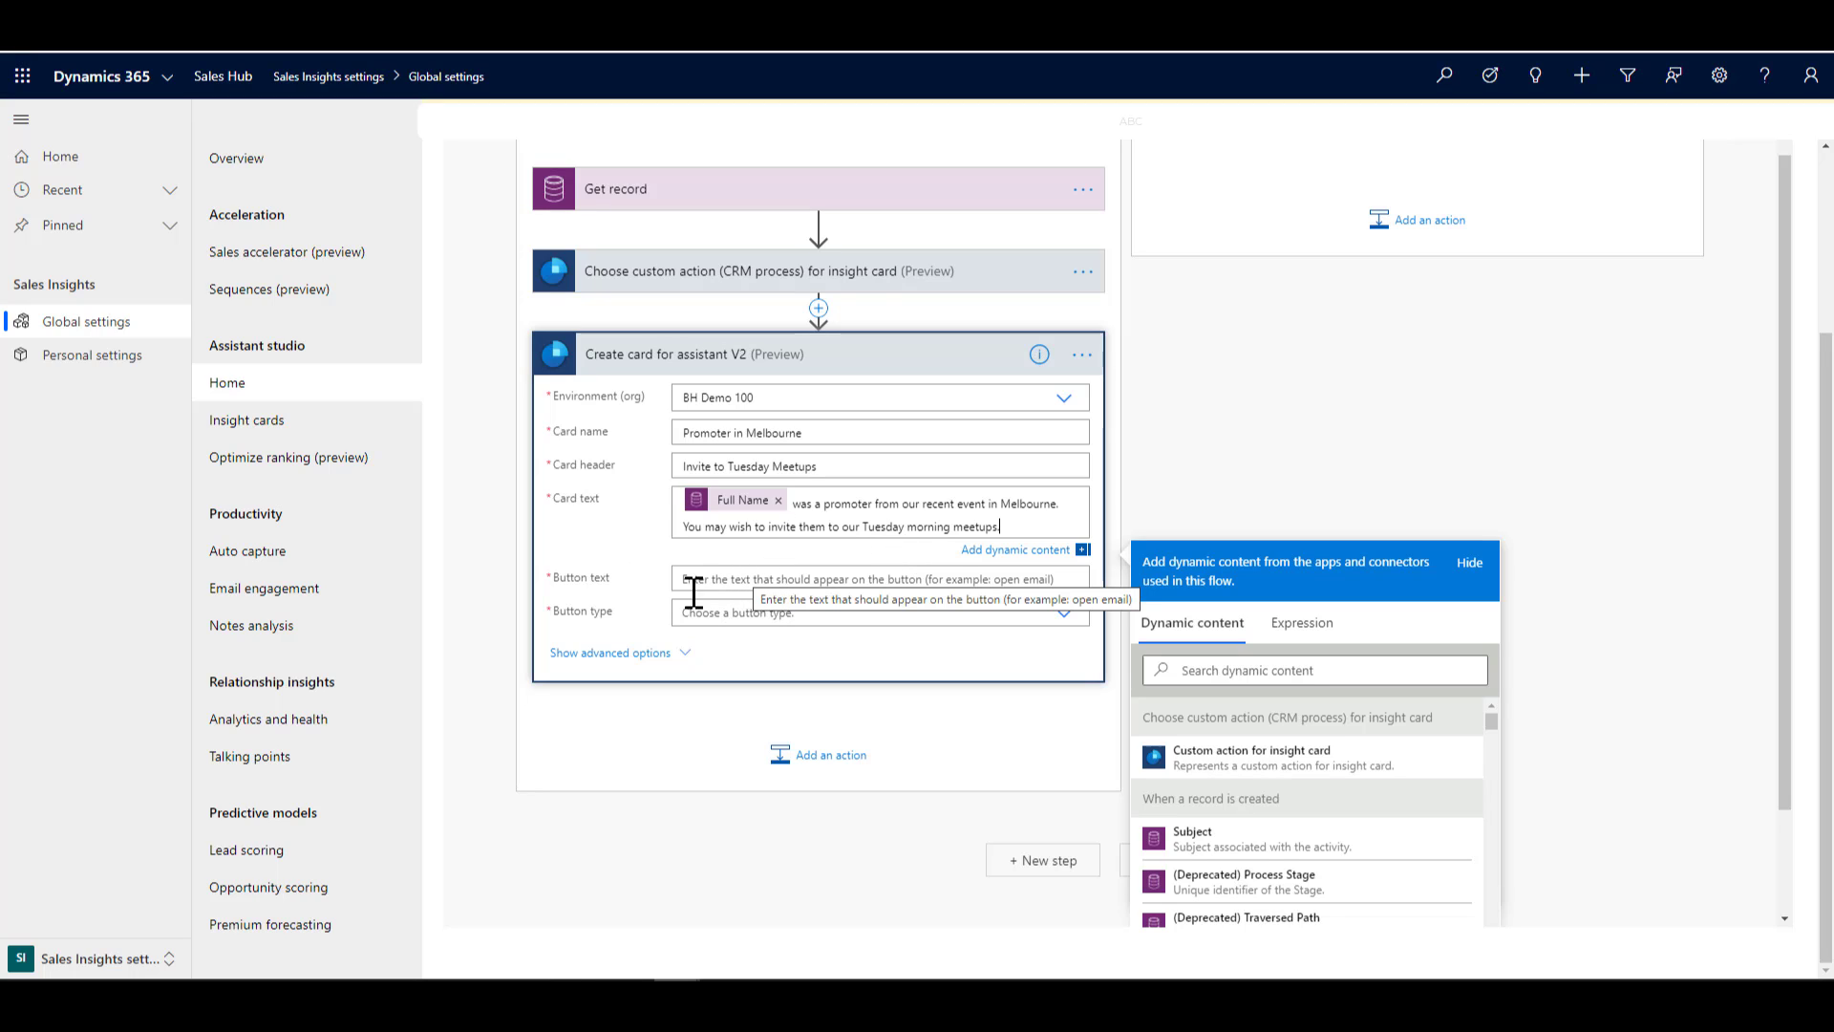
# Give the card a "Send invitation email" button of type Custom action (CRM process), using the Custom action for insight card dynamic value as primary action.
pyautogui.click(757, 616)
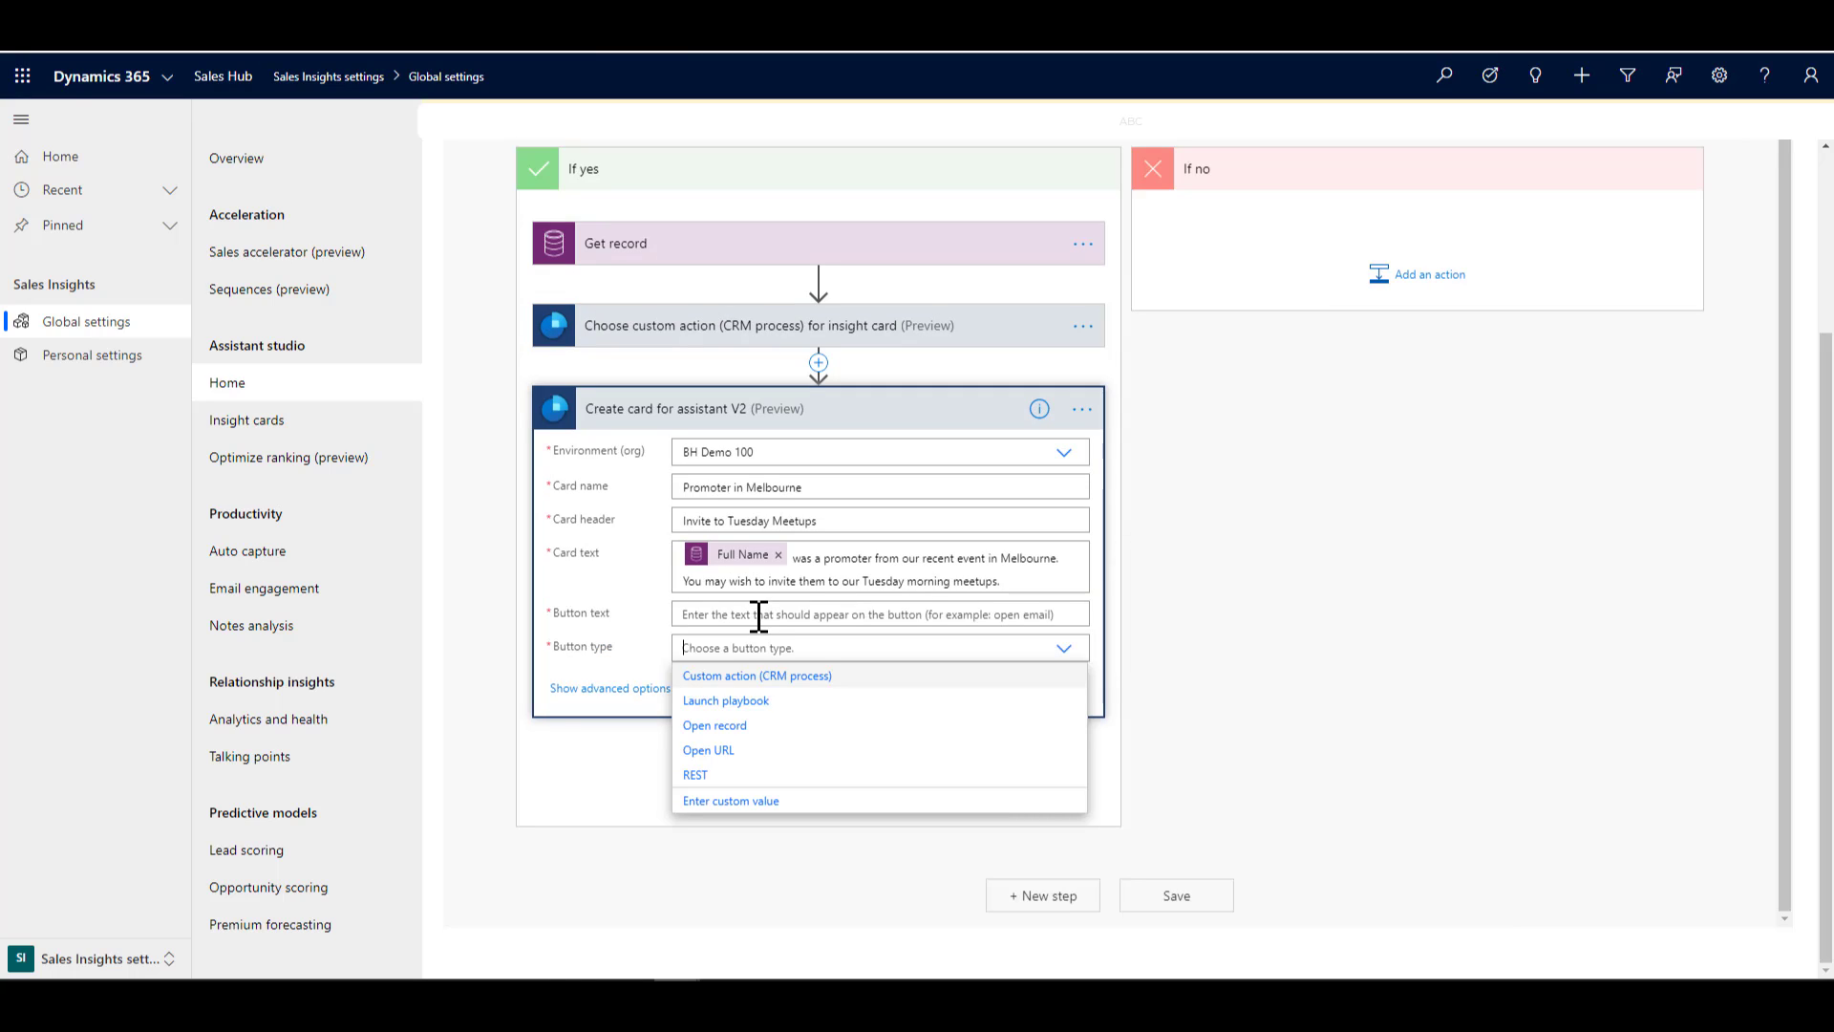
pyautogui.click(721, 676)
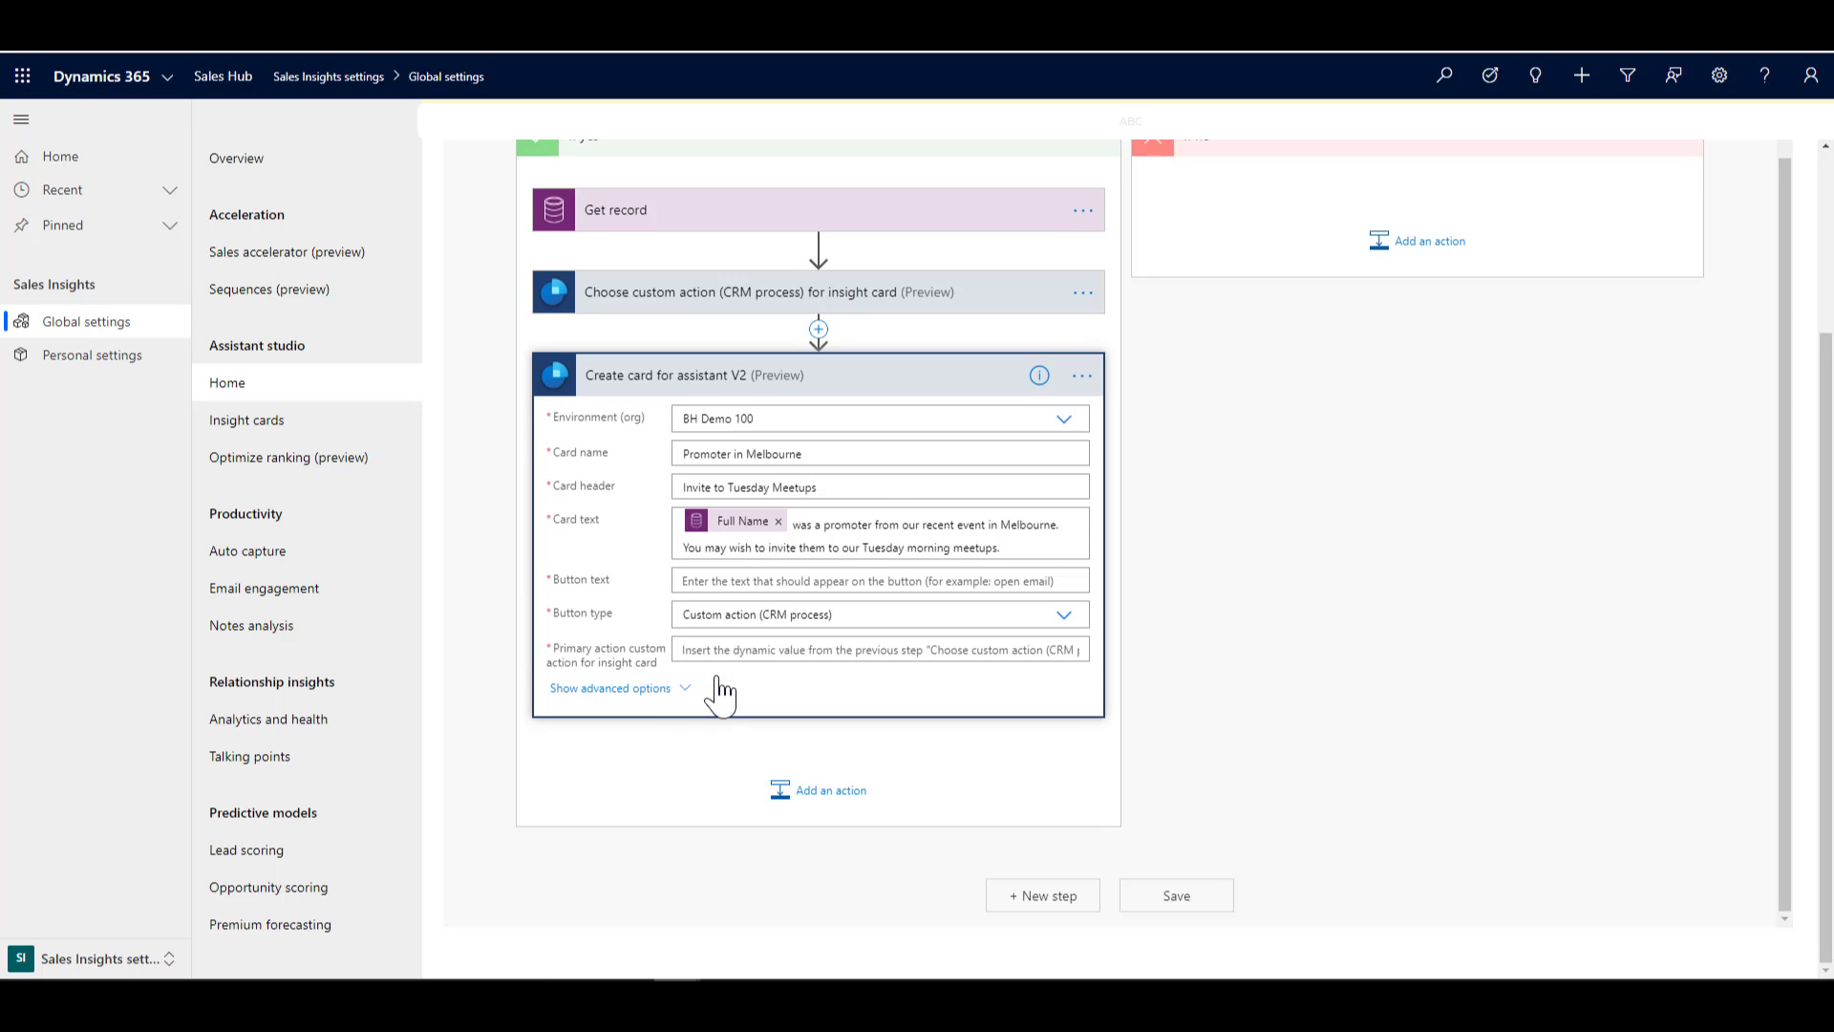
pyautogui.click(718, 580)
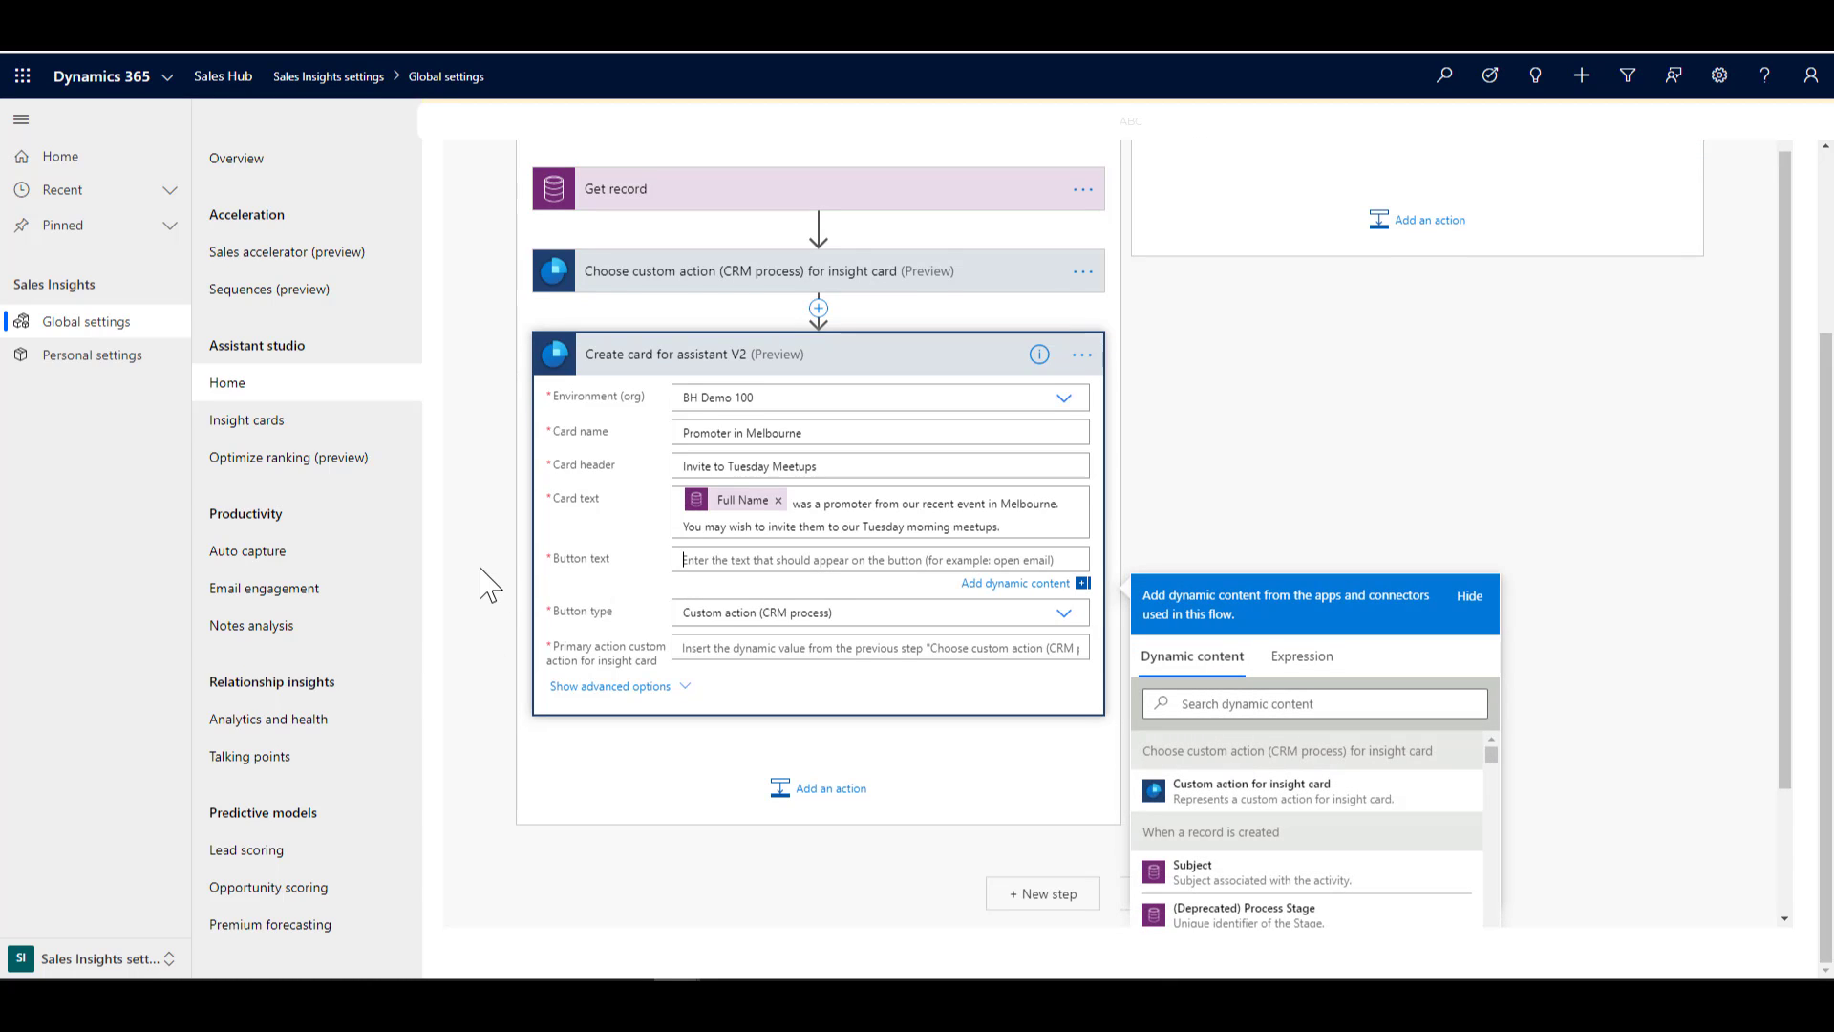
pyautogui.write('Send i')
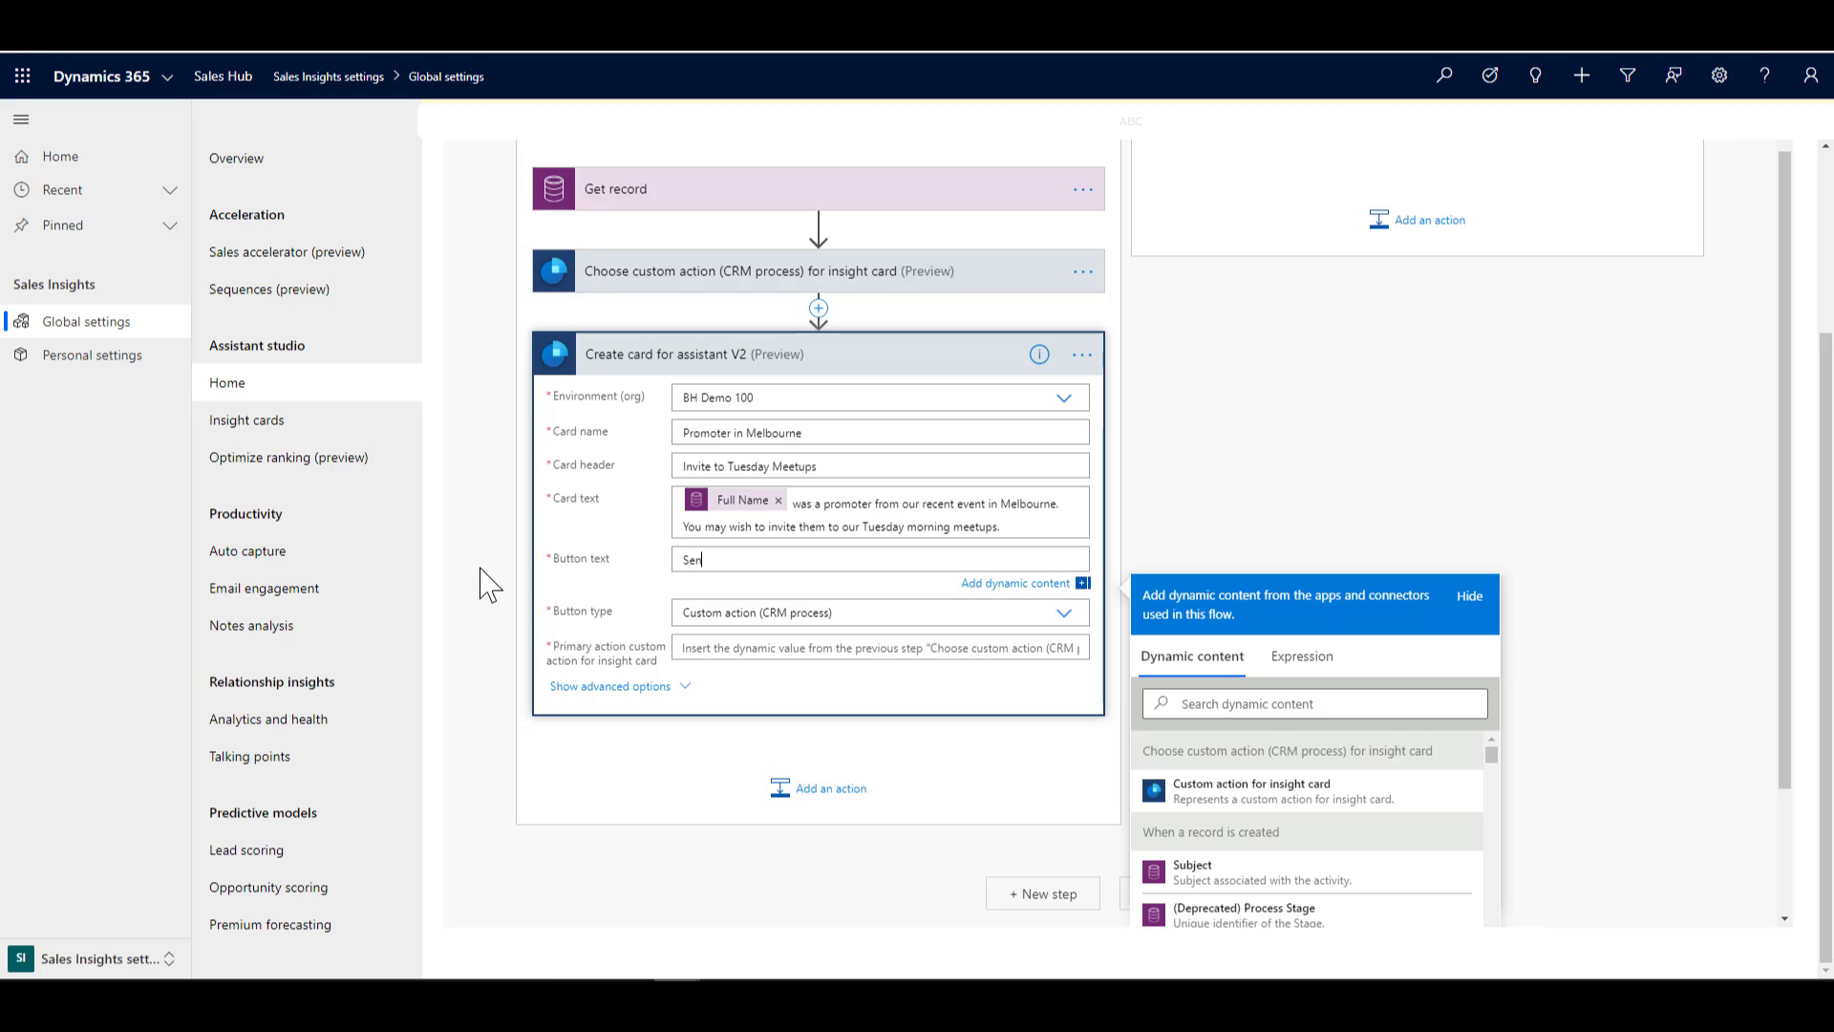
pyautogui.write('nvitation email')
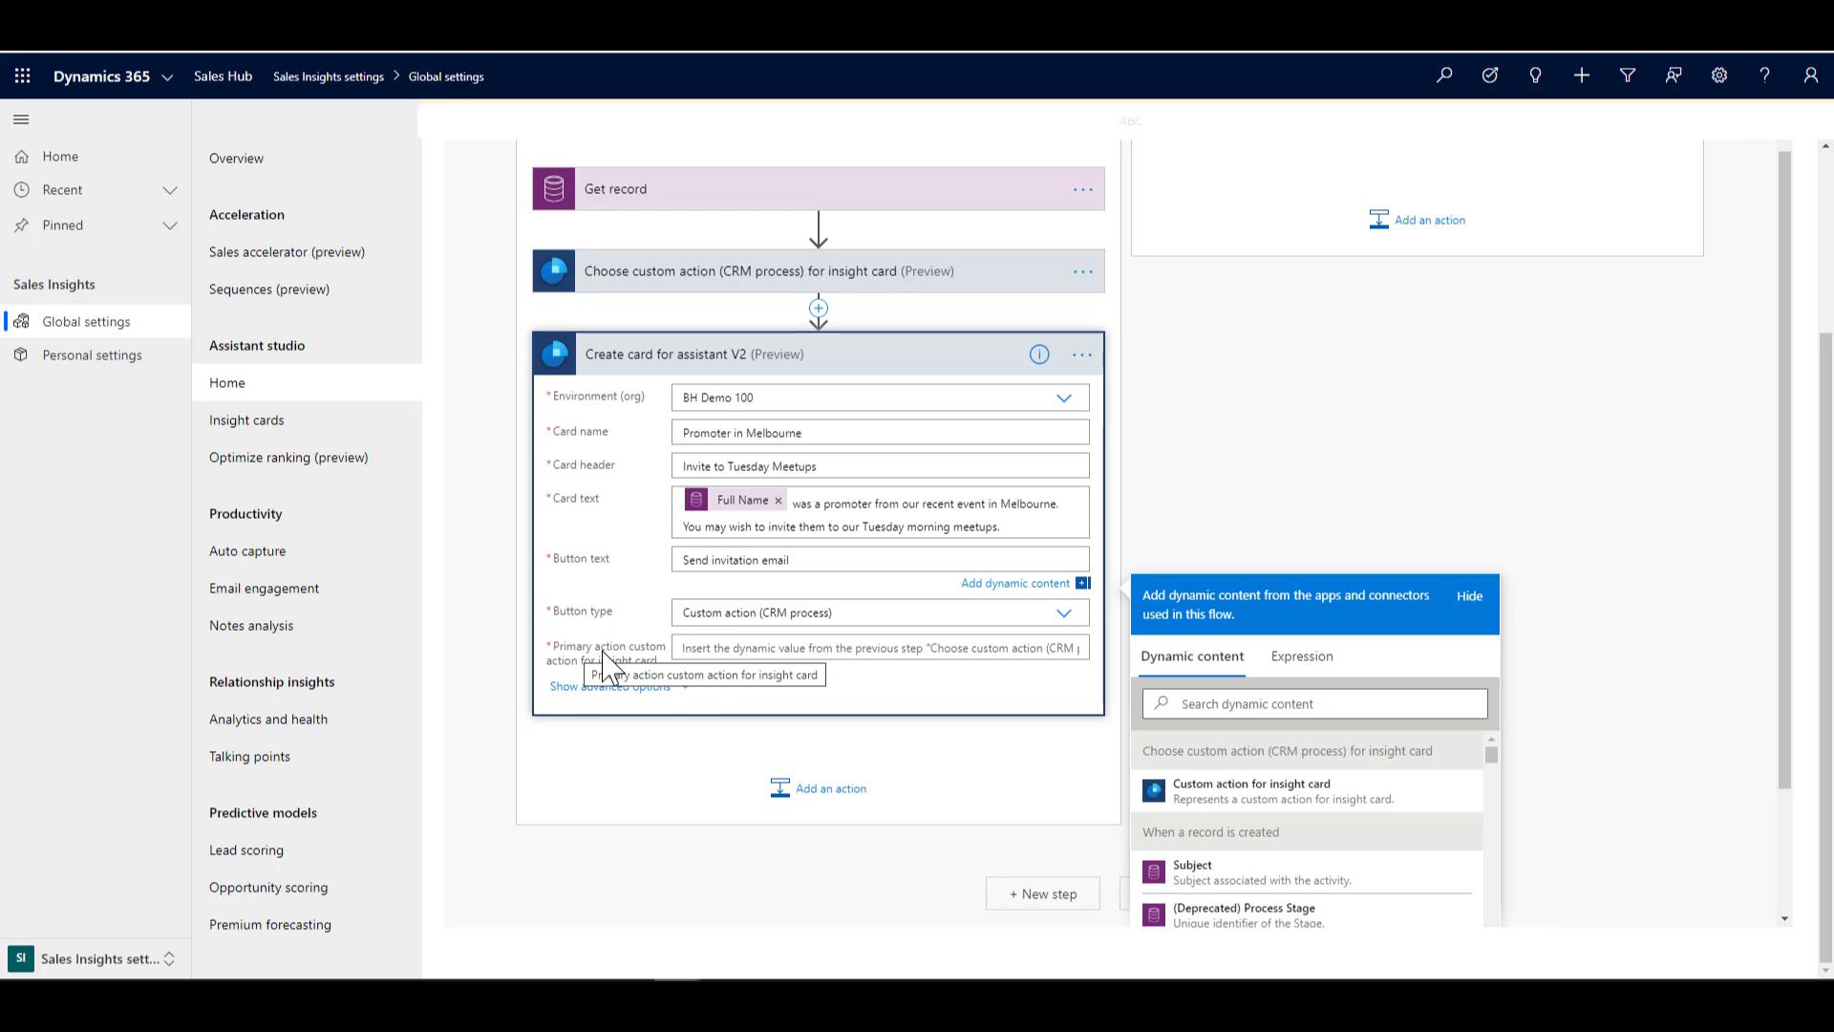
pyautogui.click(716, 648)
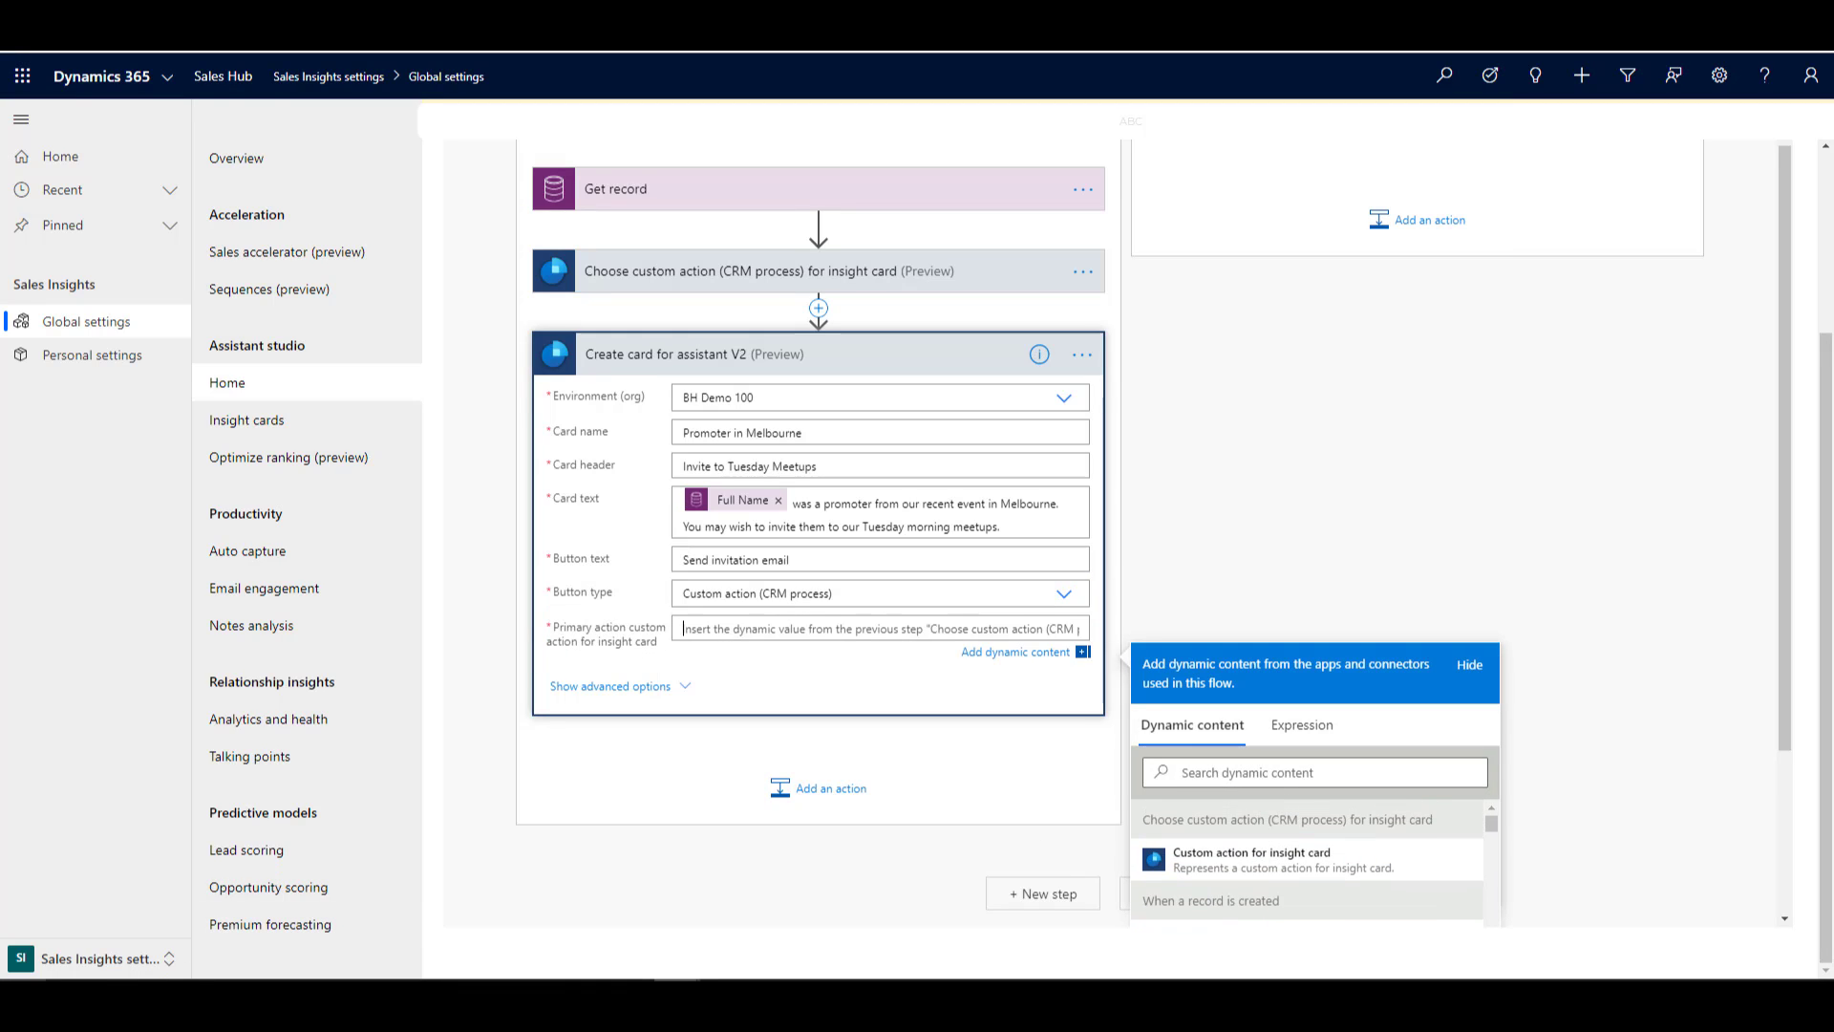
pyautogui.click(1290, 881)
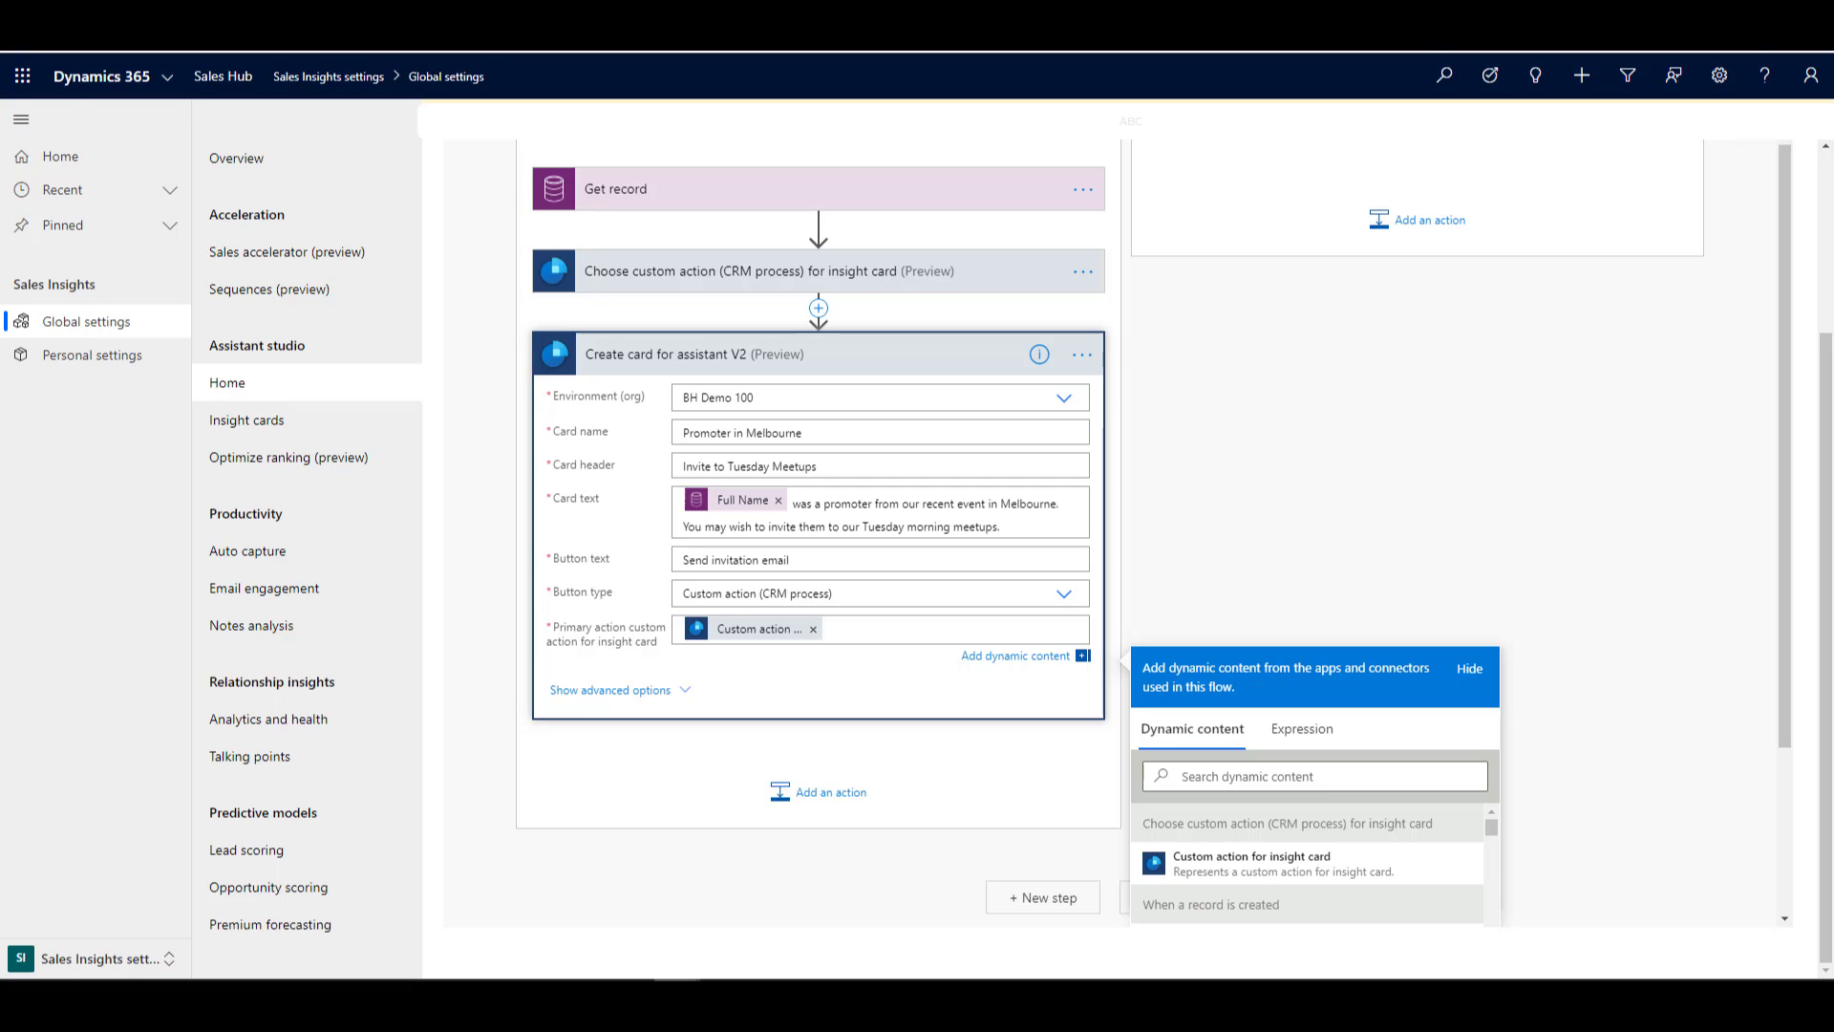
# In the card's advanced options, set the behavior after click to Dismiss and the display entity to contacts.
pyautogui.click(683, 693)
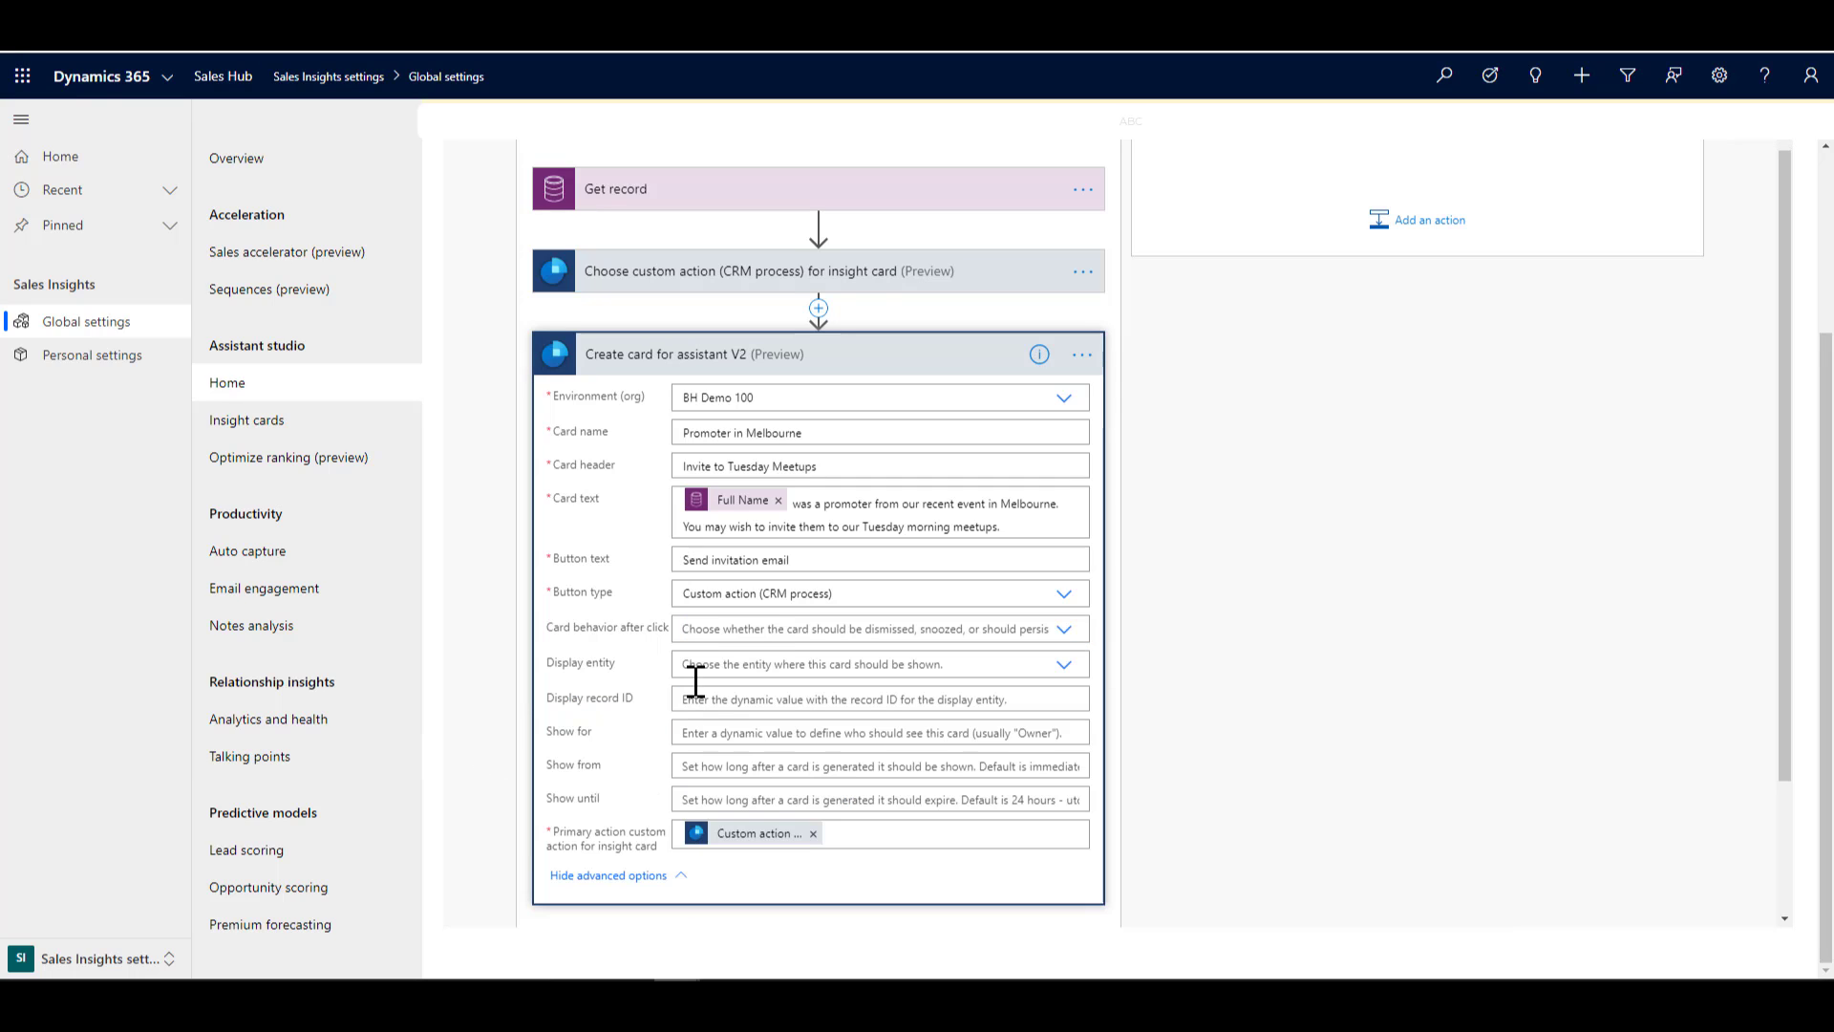
pyautogui.click(716, 629)
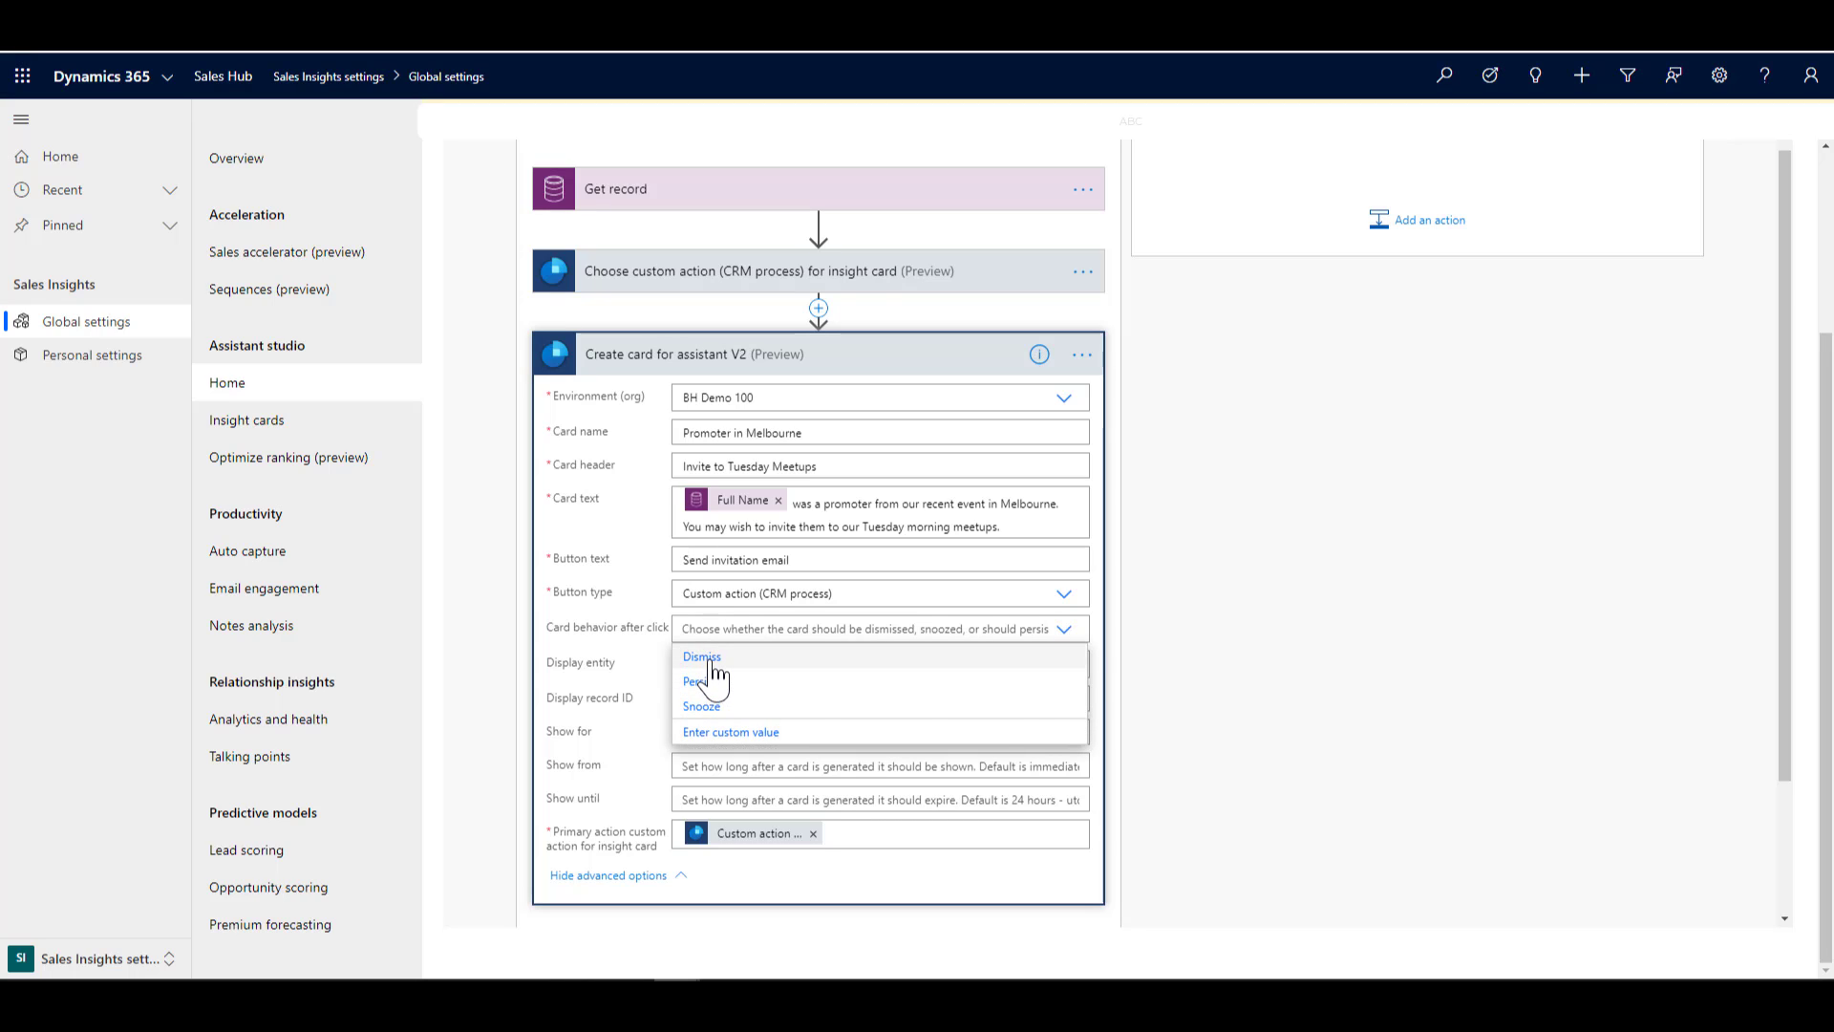
pyautogui.click(711, 659)
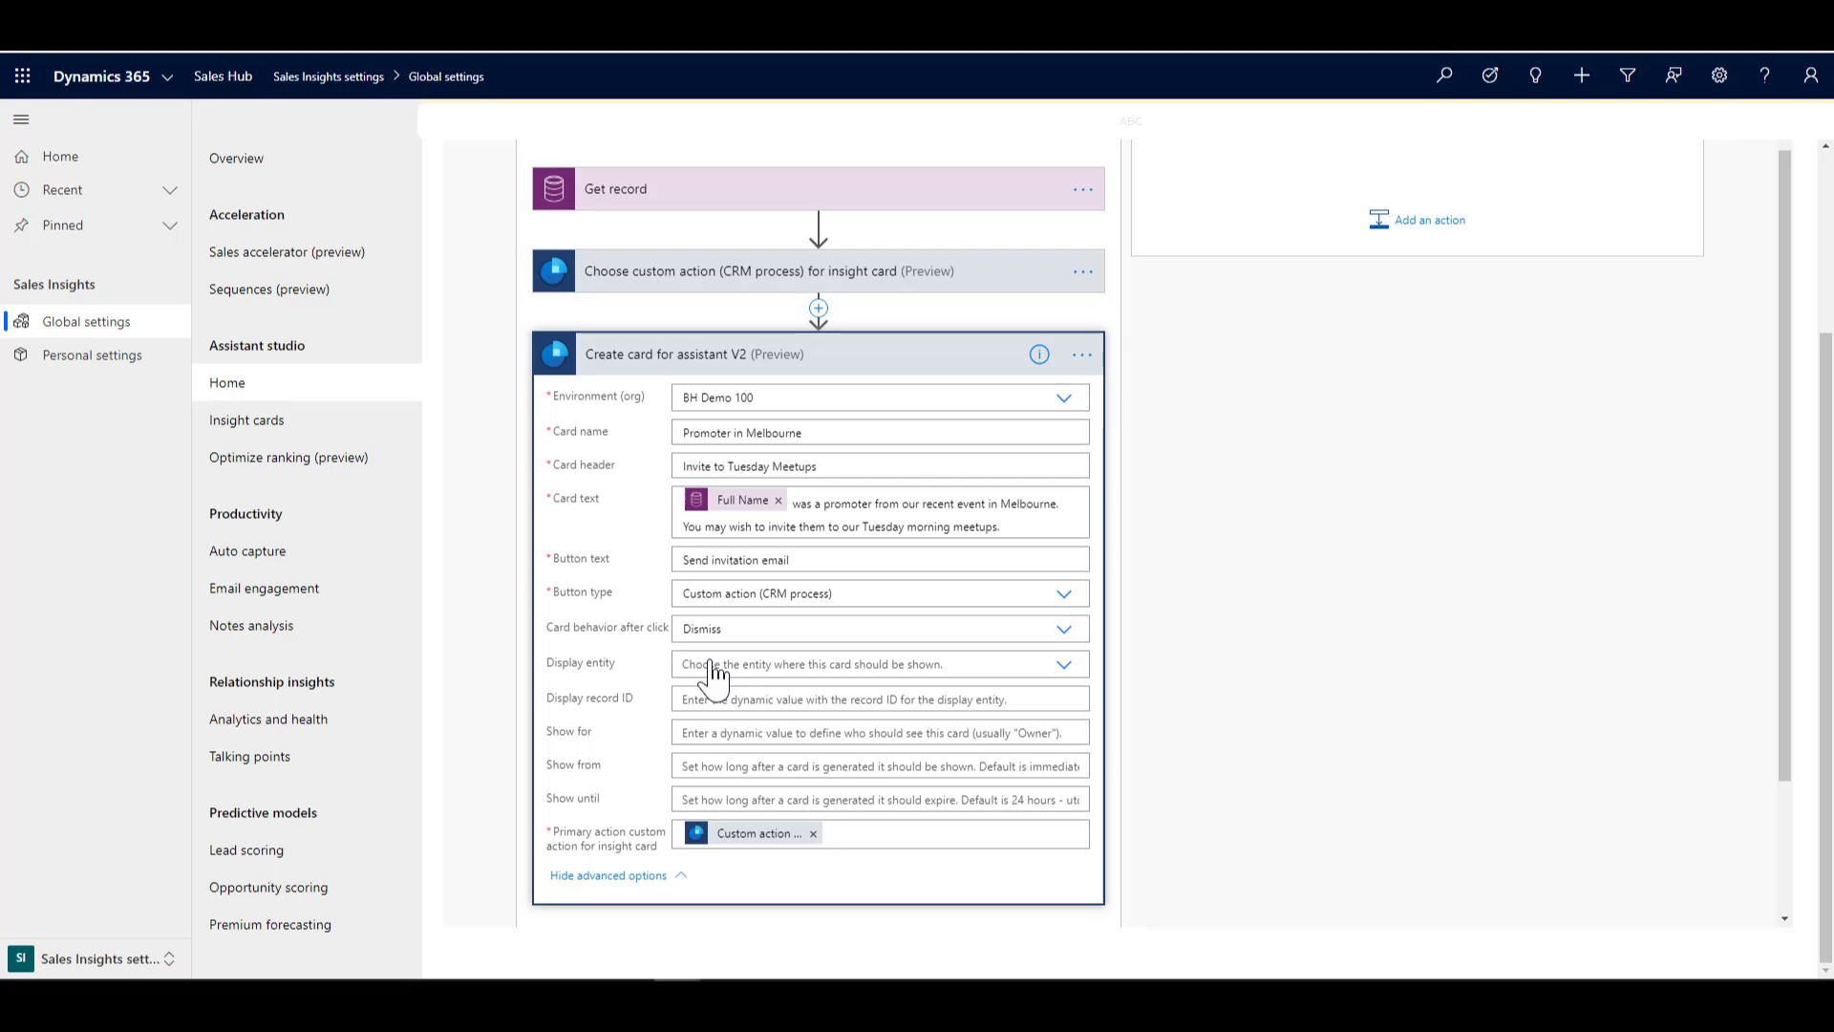
pyautogui.click(1063, 665)
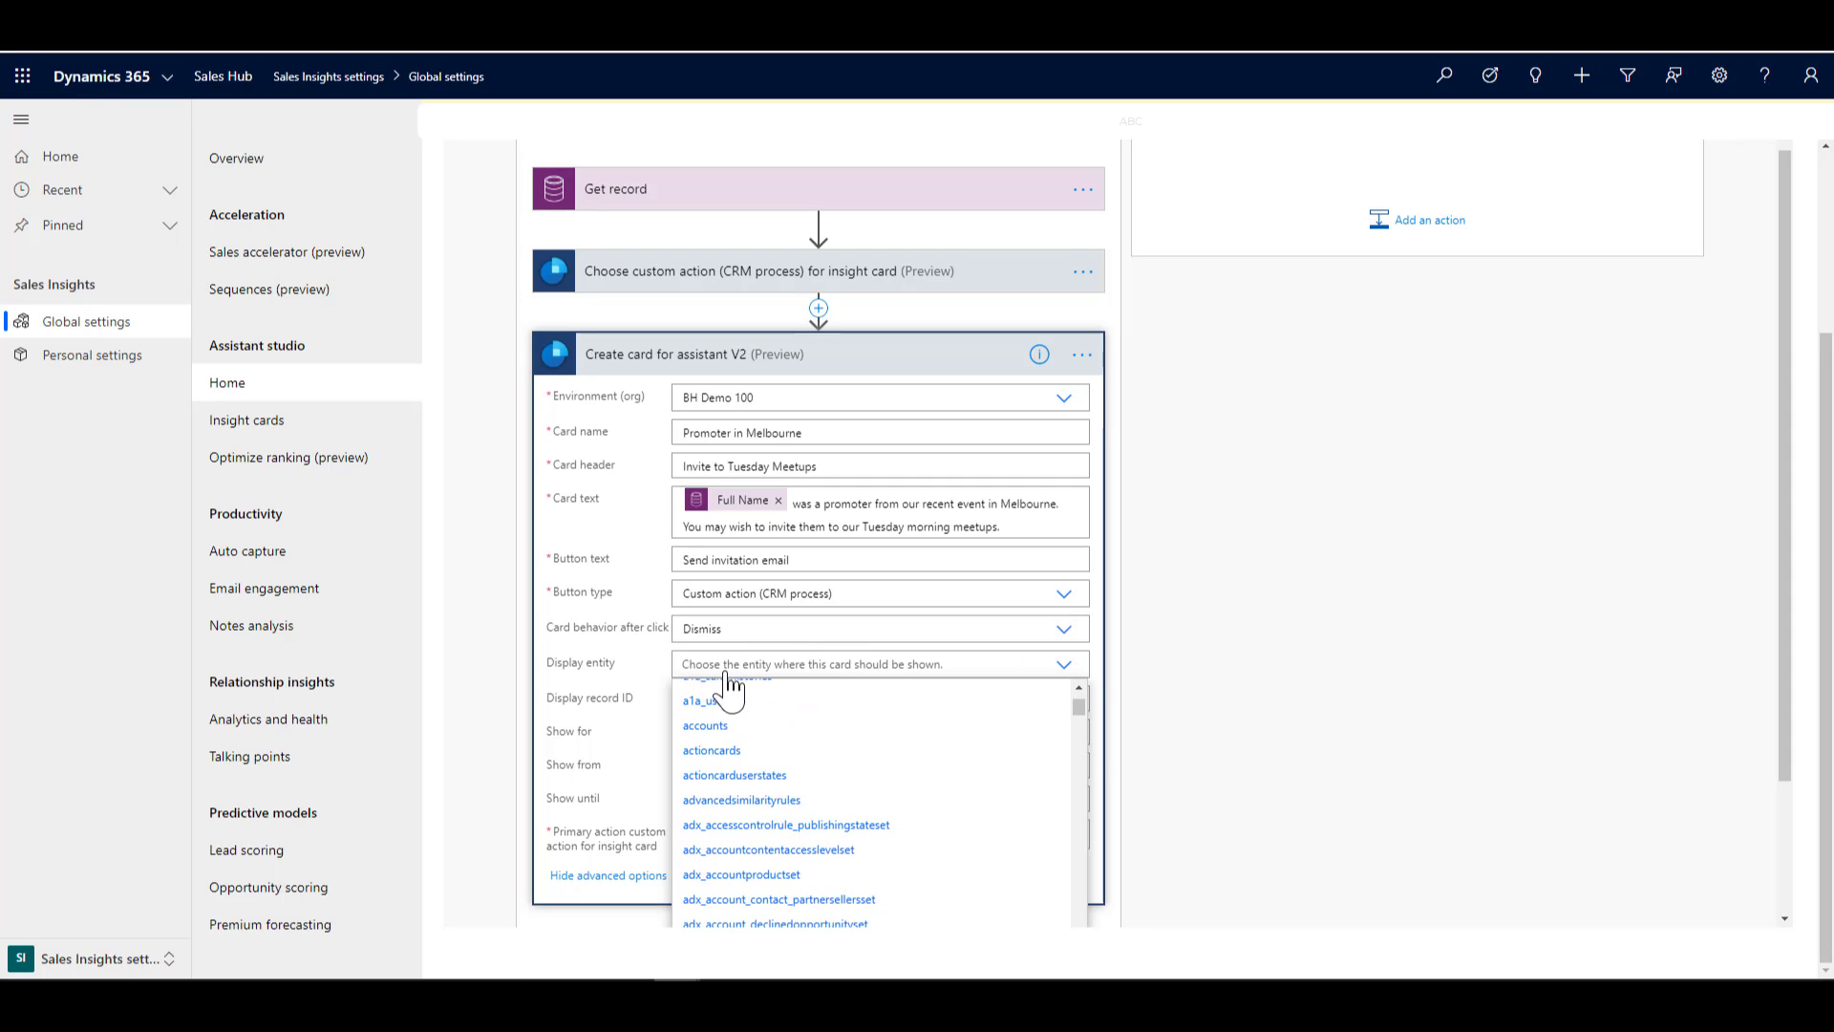
pyautogui.write('contac')
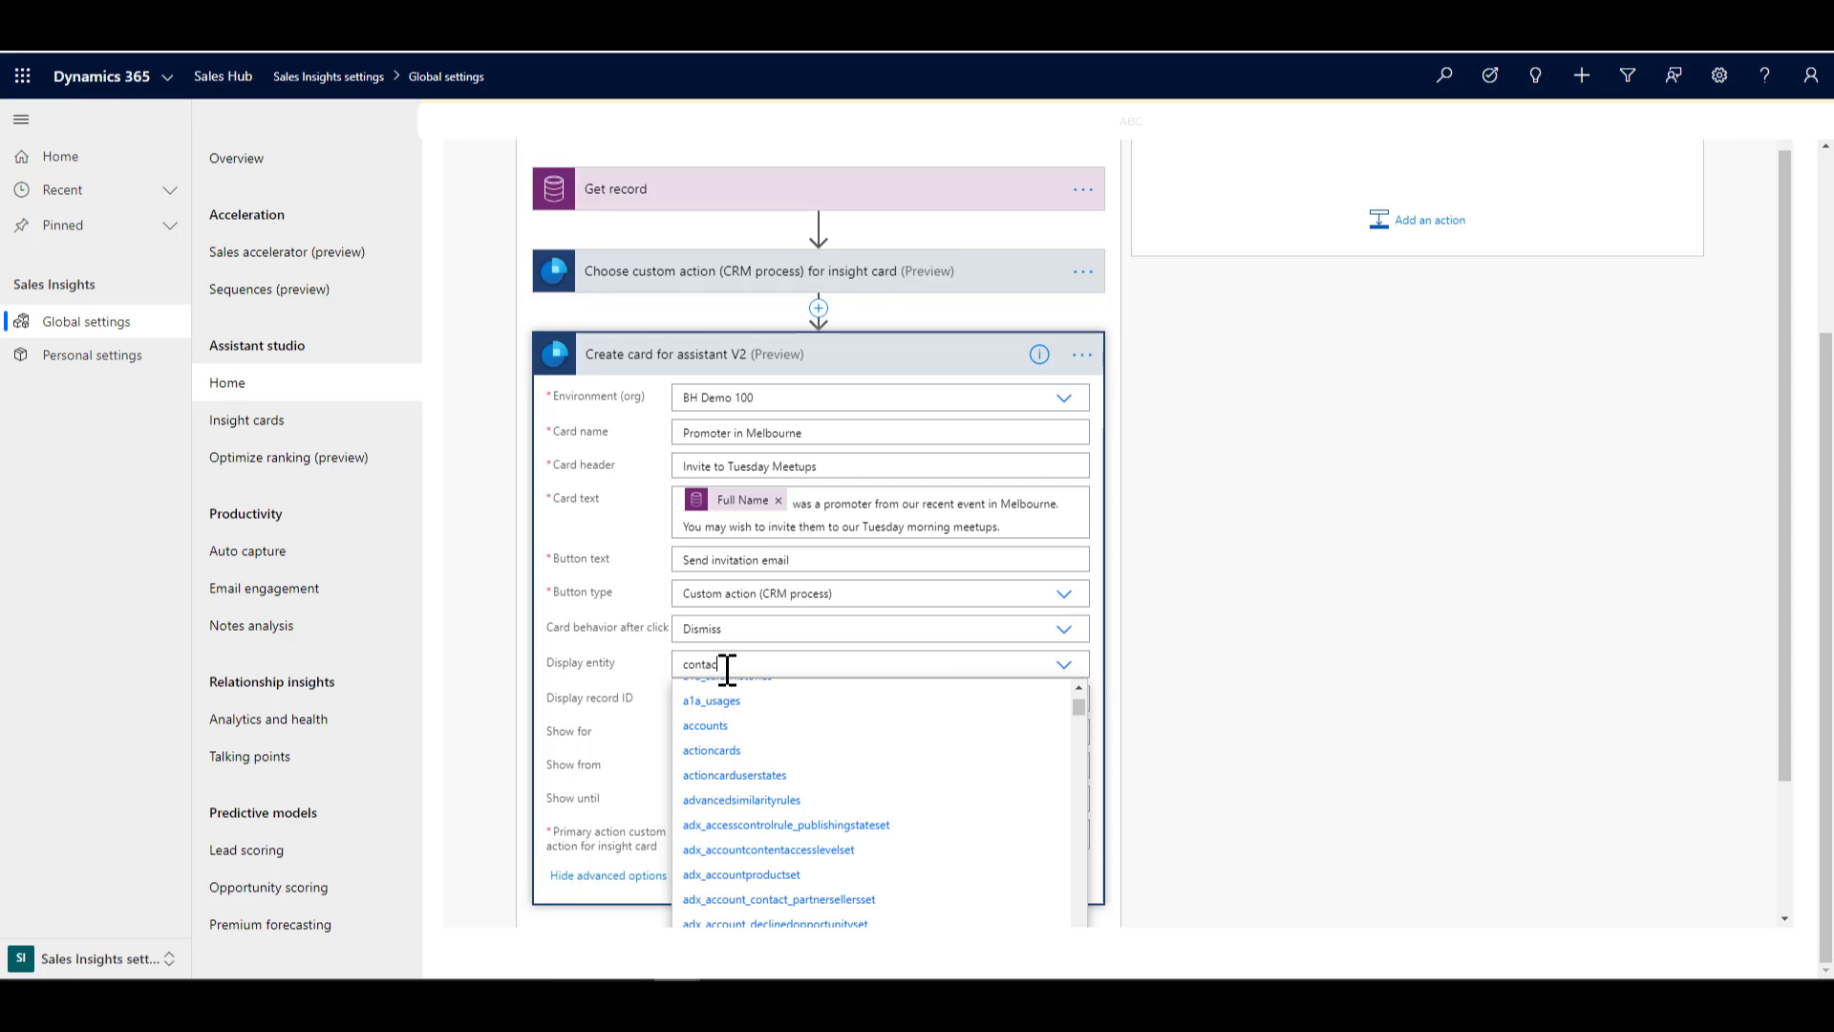
pyautogui.click(718, 778)
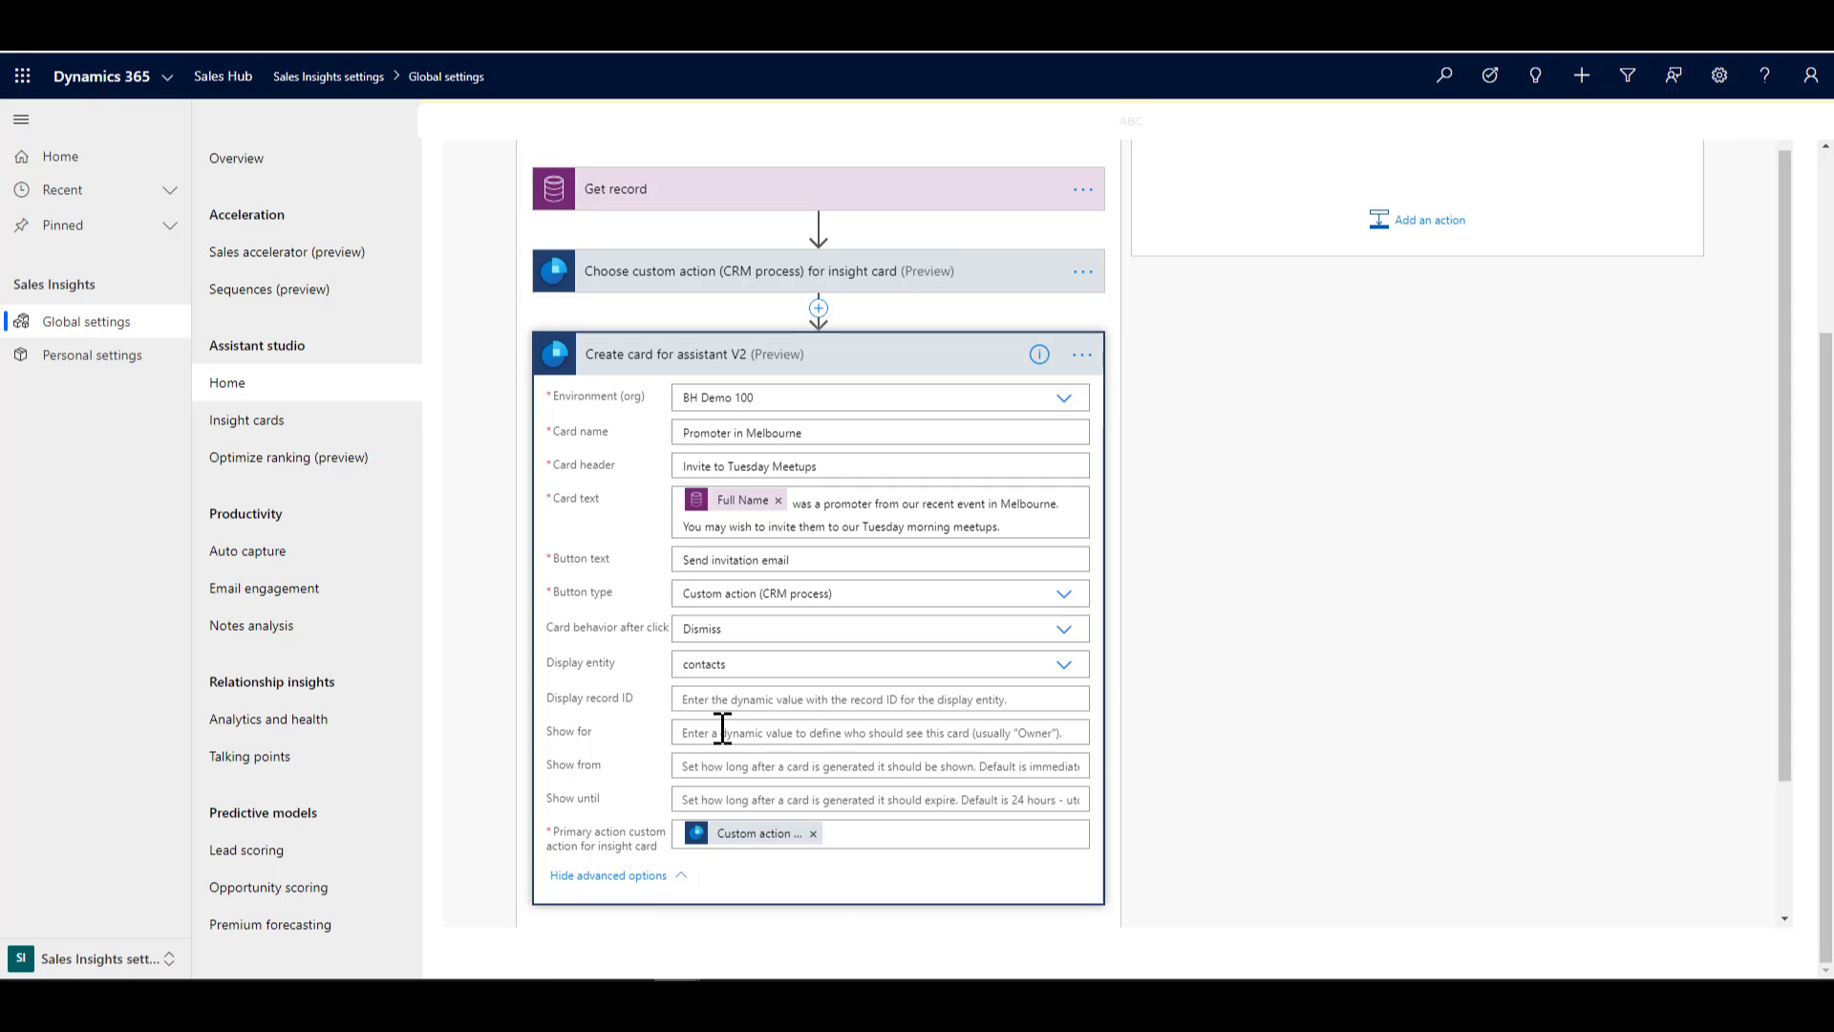
# Fill the card's Display record ID with the Contact unique identifier from Get record.
pyautogui.click(725, 699)
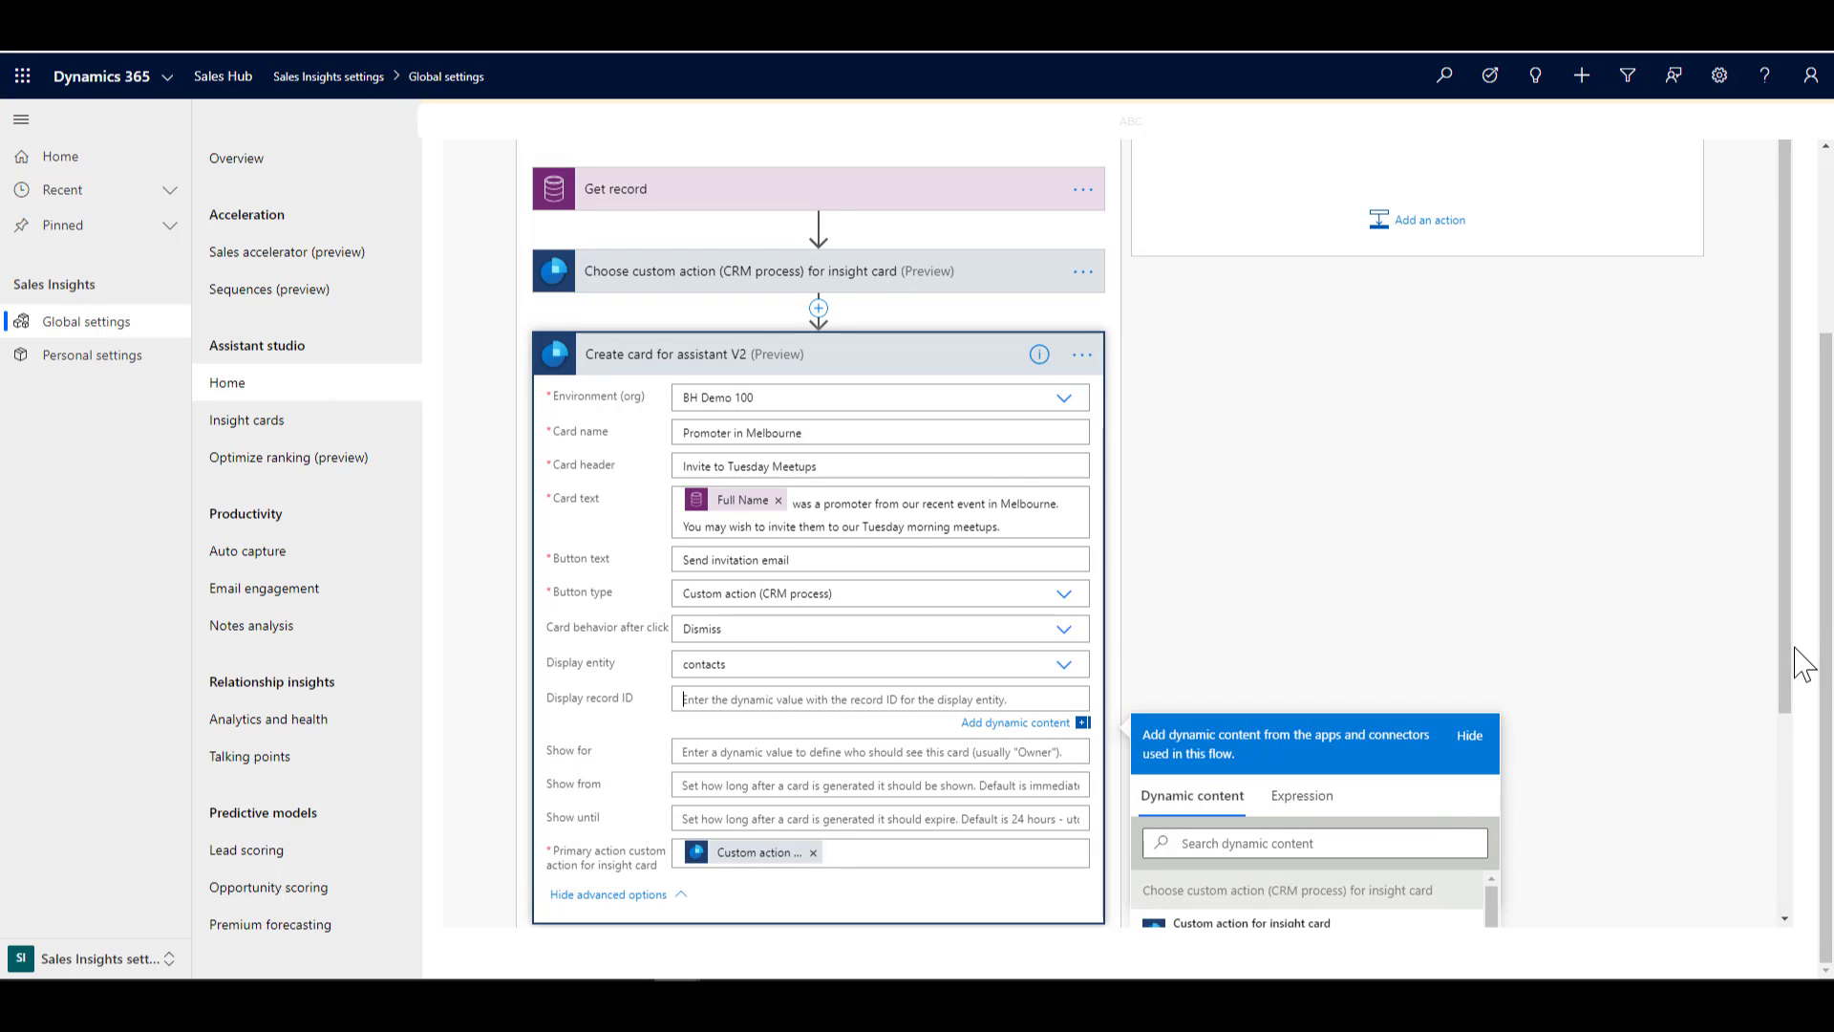
pyautogui.moveTo(1788, 659); pyautogui.dragTo(1779, 814)
pyautogui.click(1217, 629)
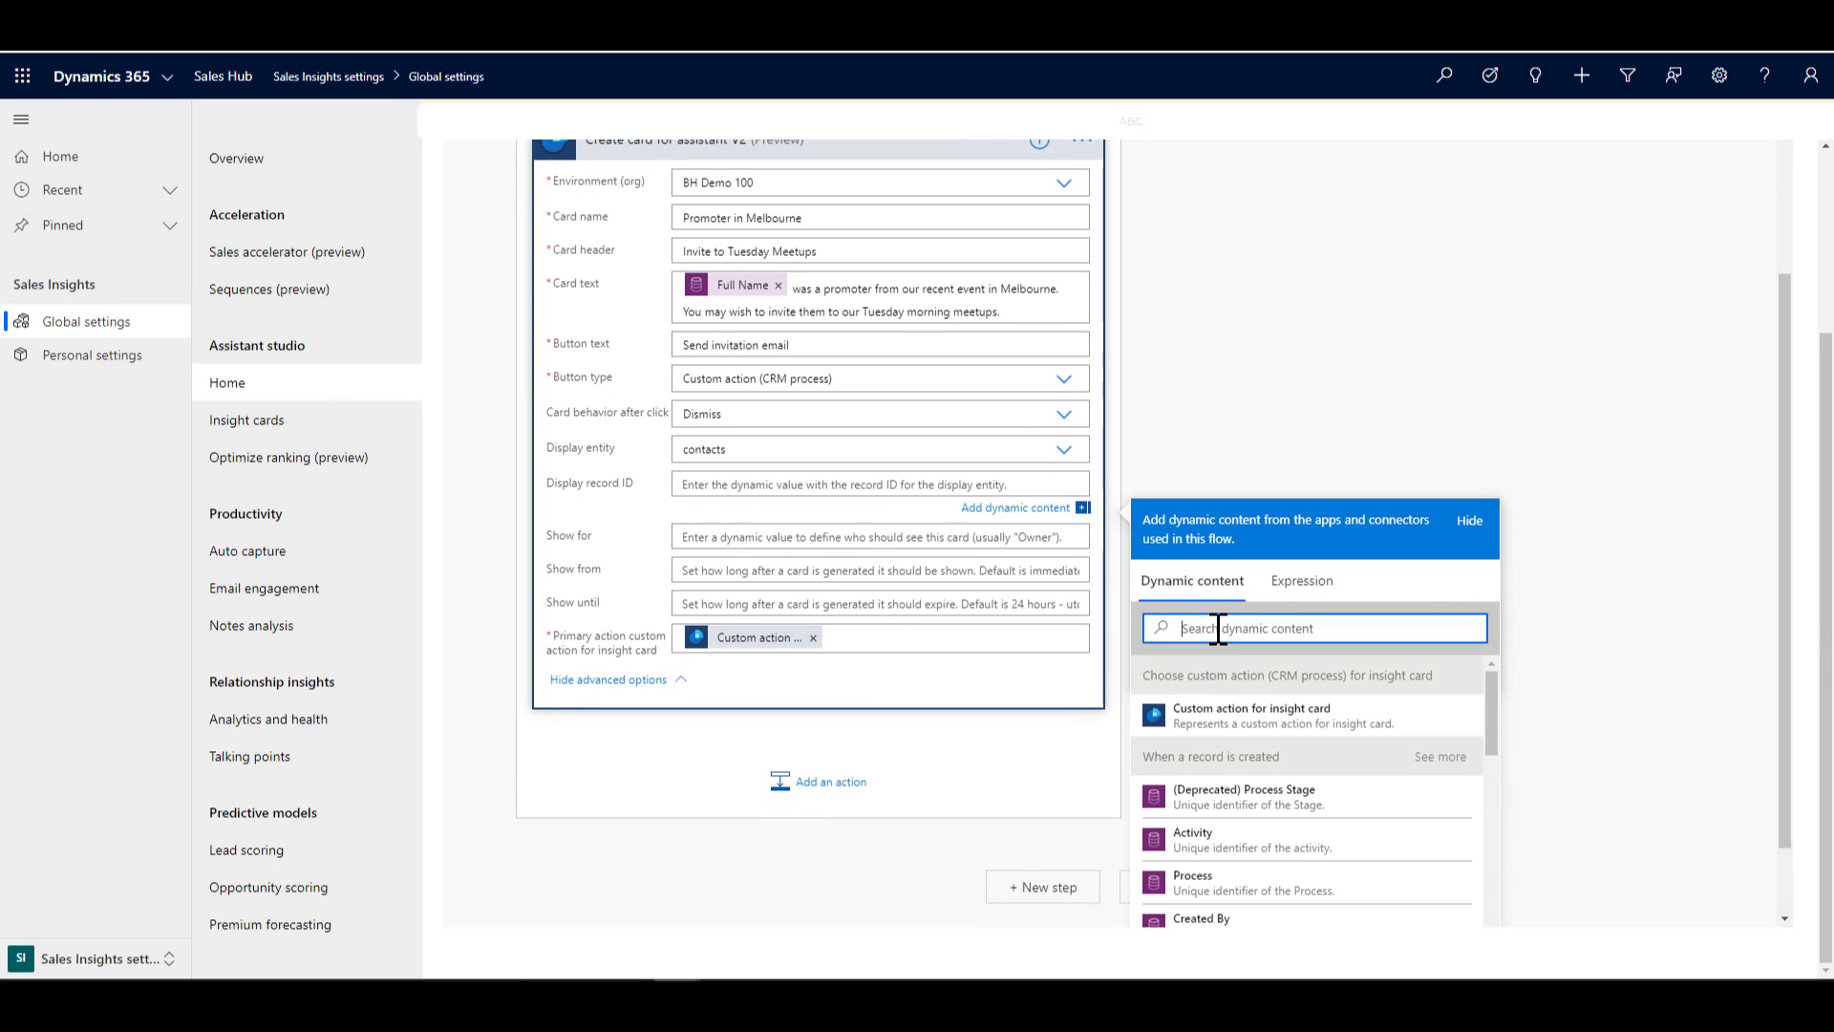
pyautogui.write('contac')
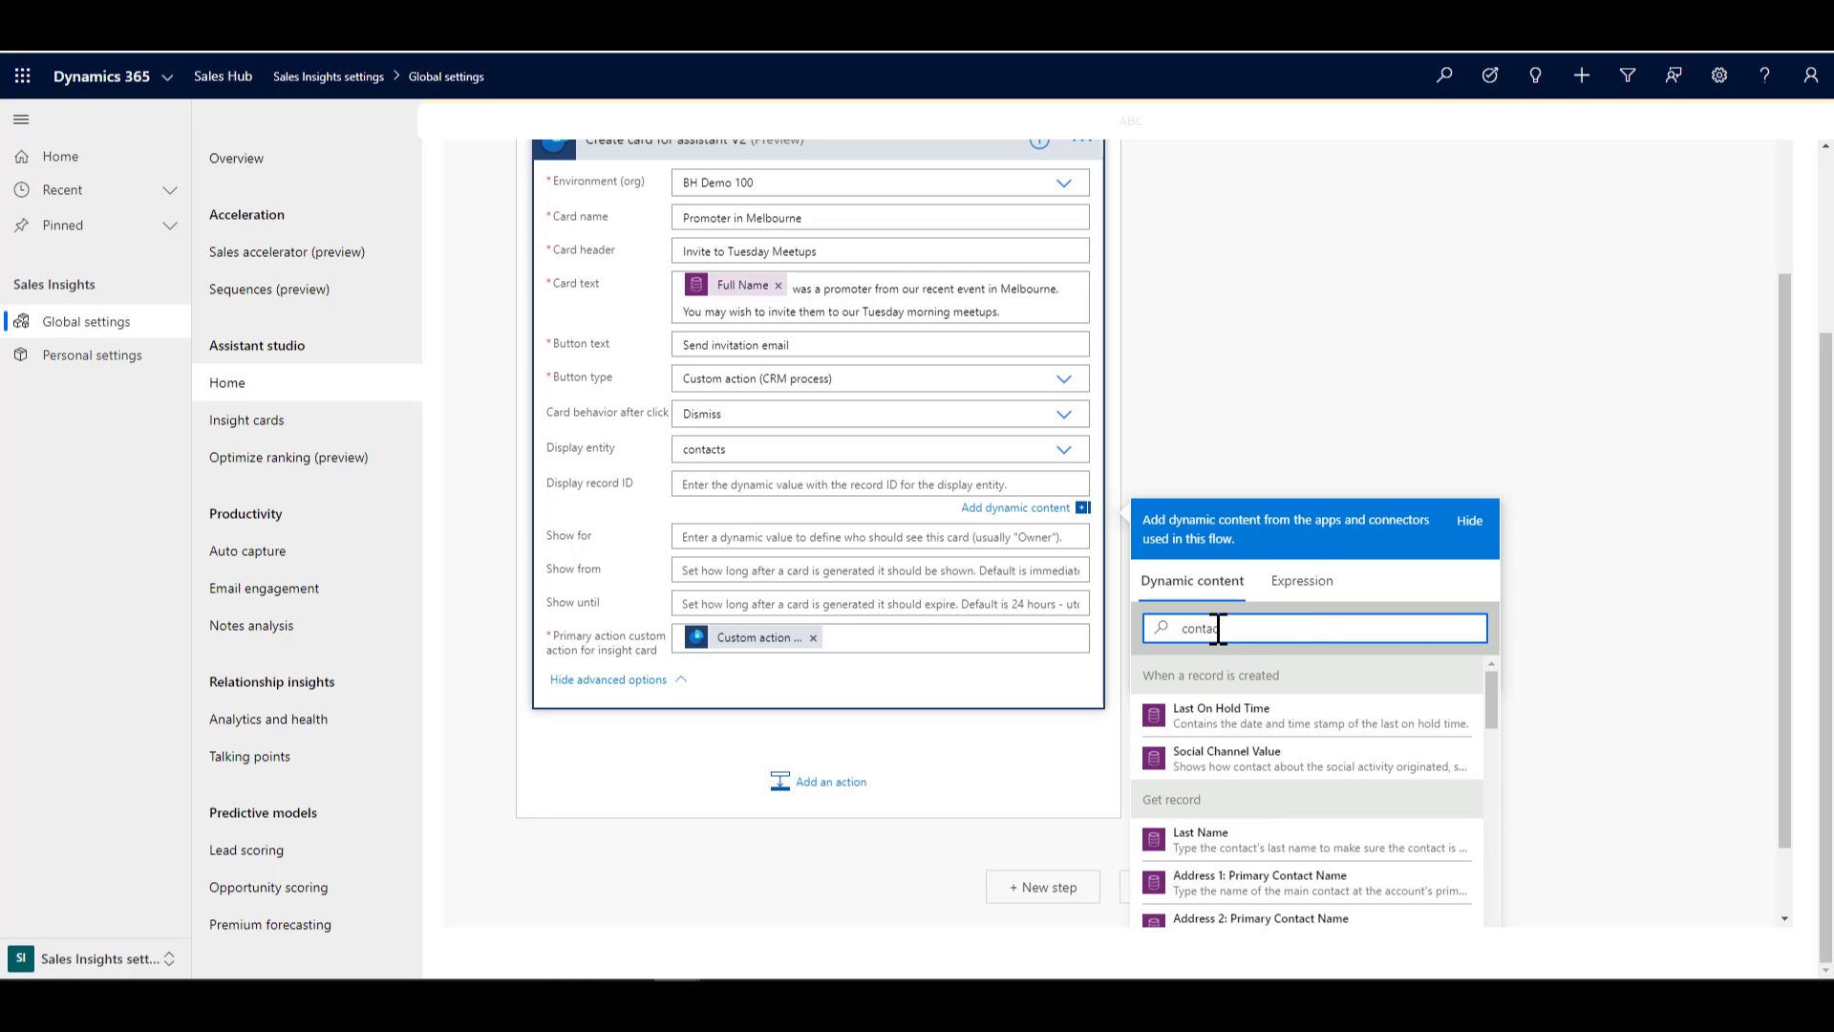
pyautogui.write('t')
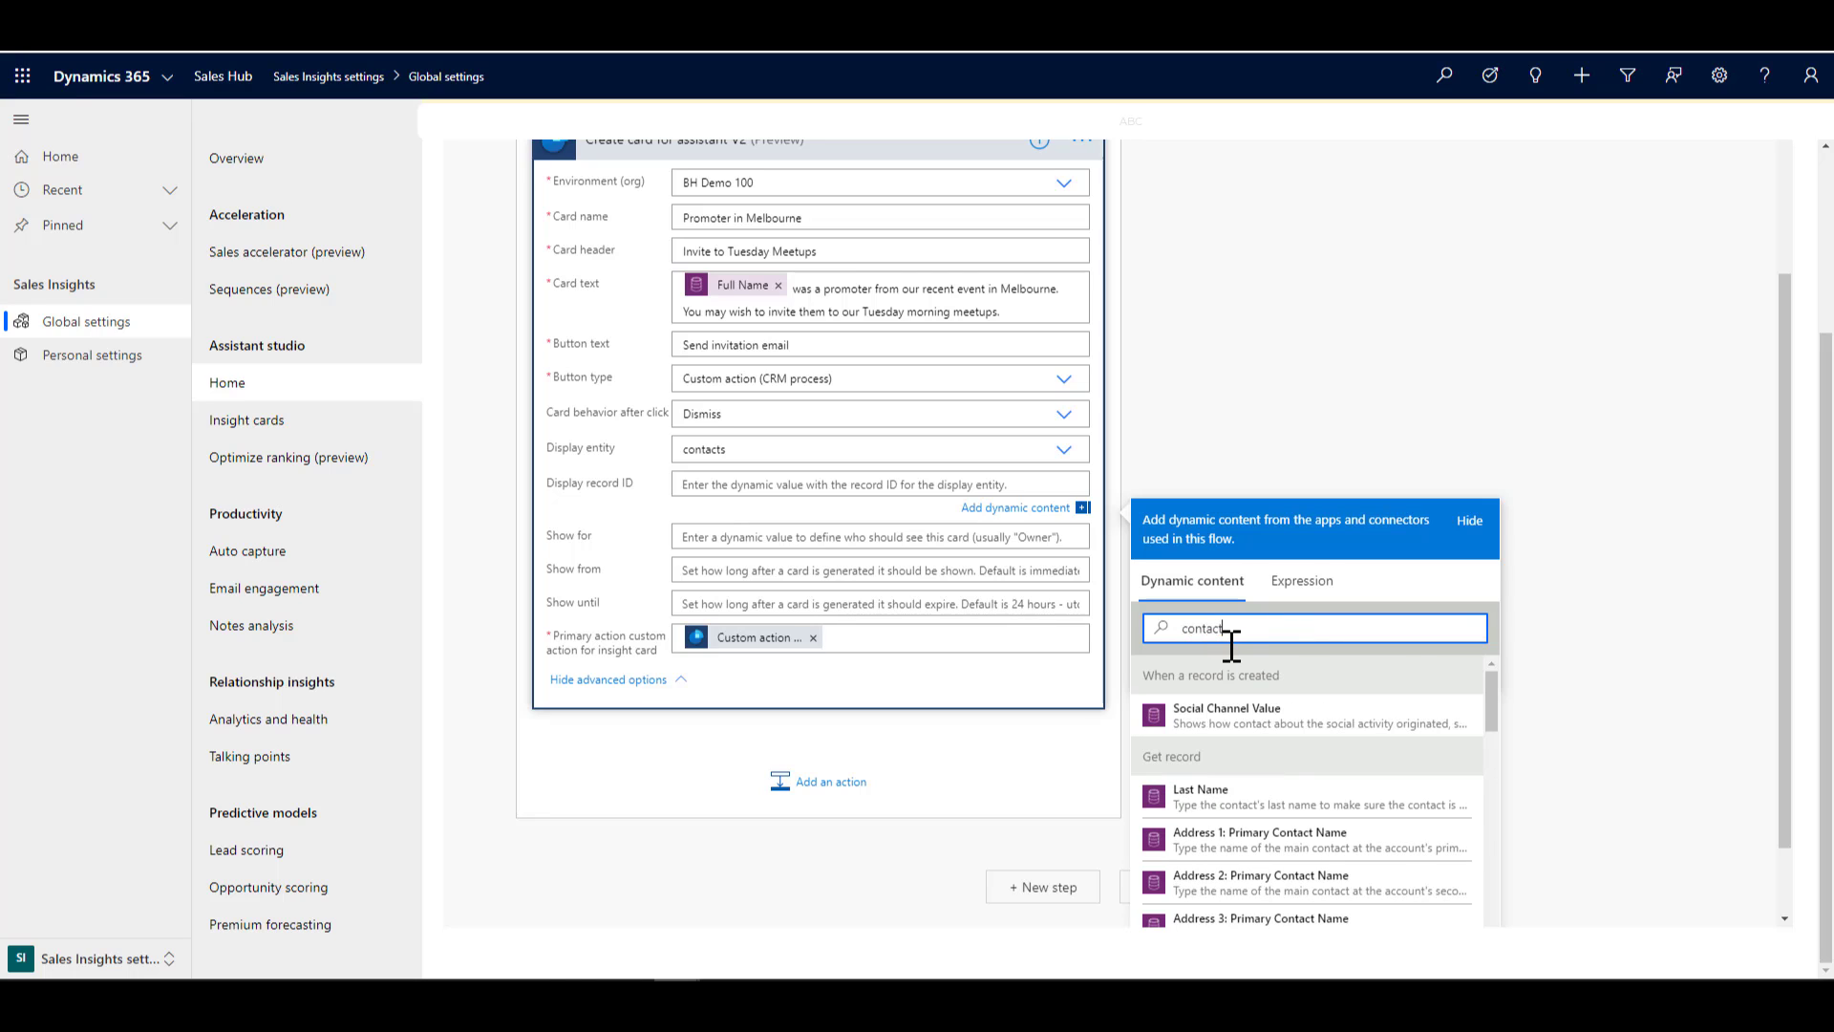
pyautogui.scroll(-1, 1319, 829)
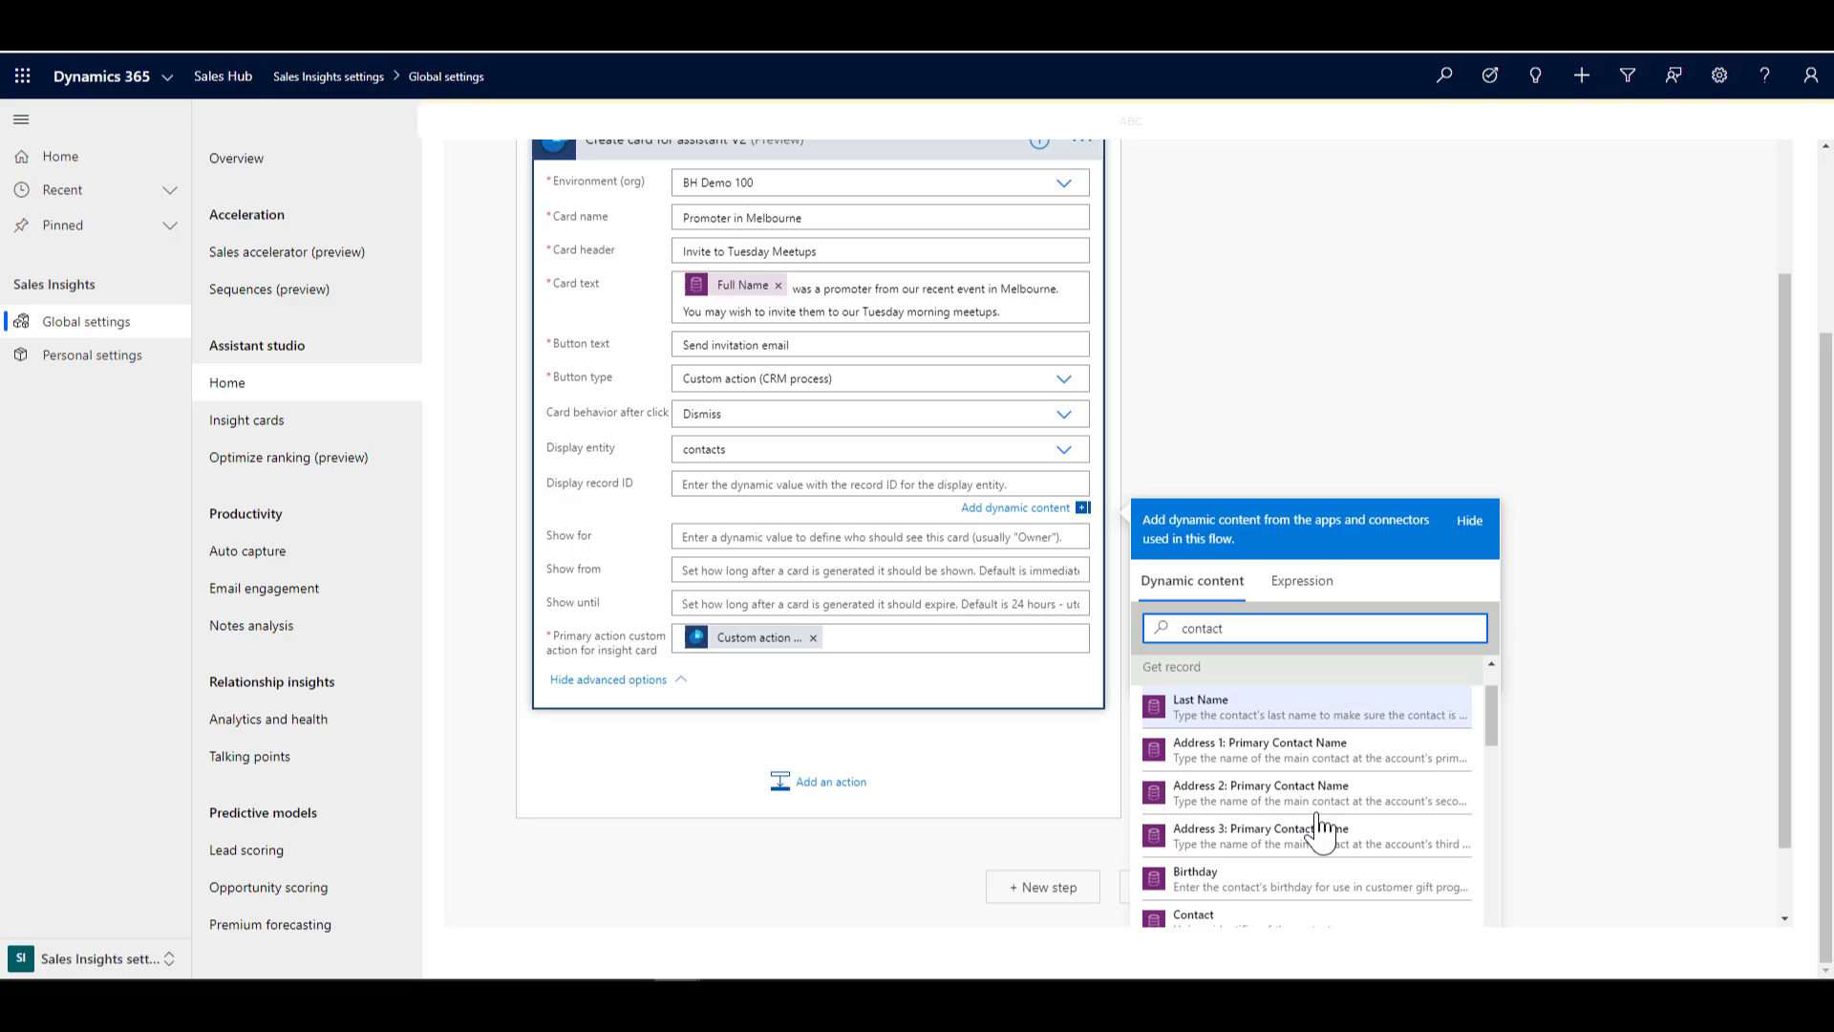
pyautogui.scroll(-1, 1304, 823)
pyautogui.click(1299, 827)
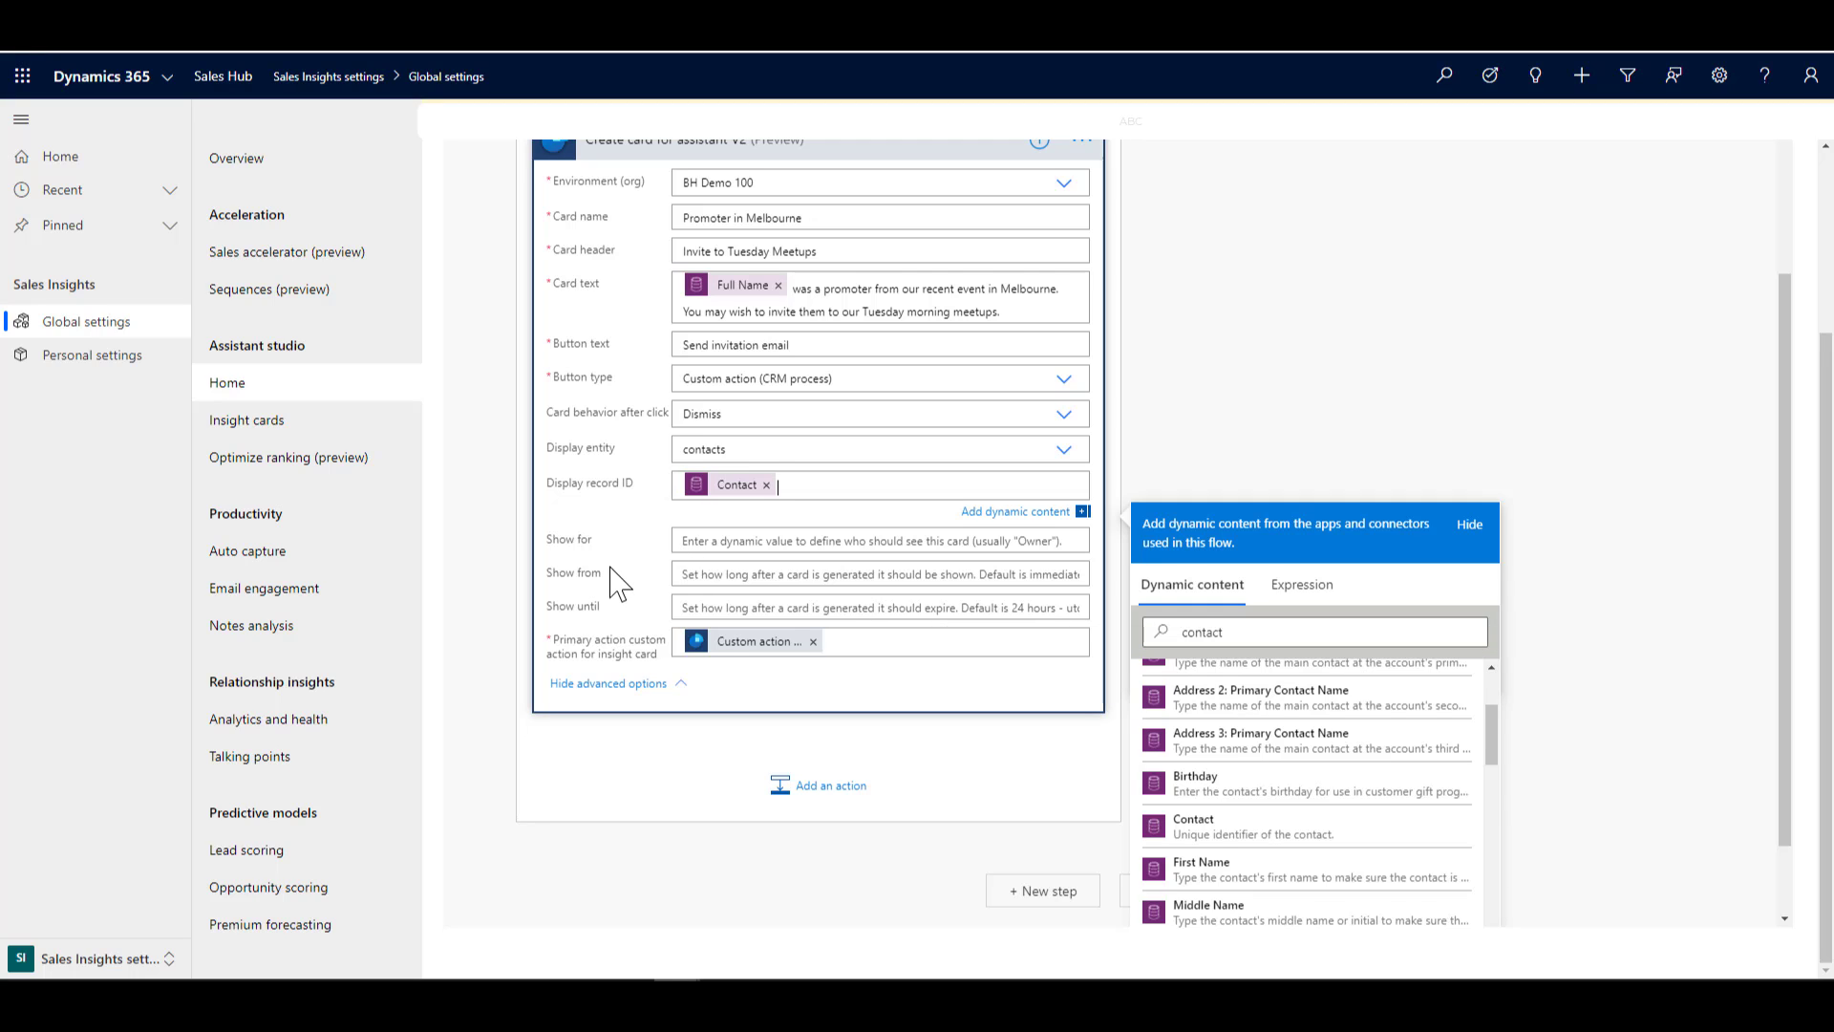
# Review the settings of the custom action and the assistant card in the If yes branch.
pyautogui.scroll(1, 619, 583)
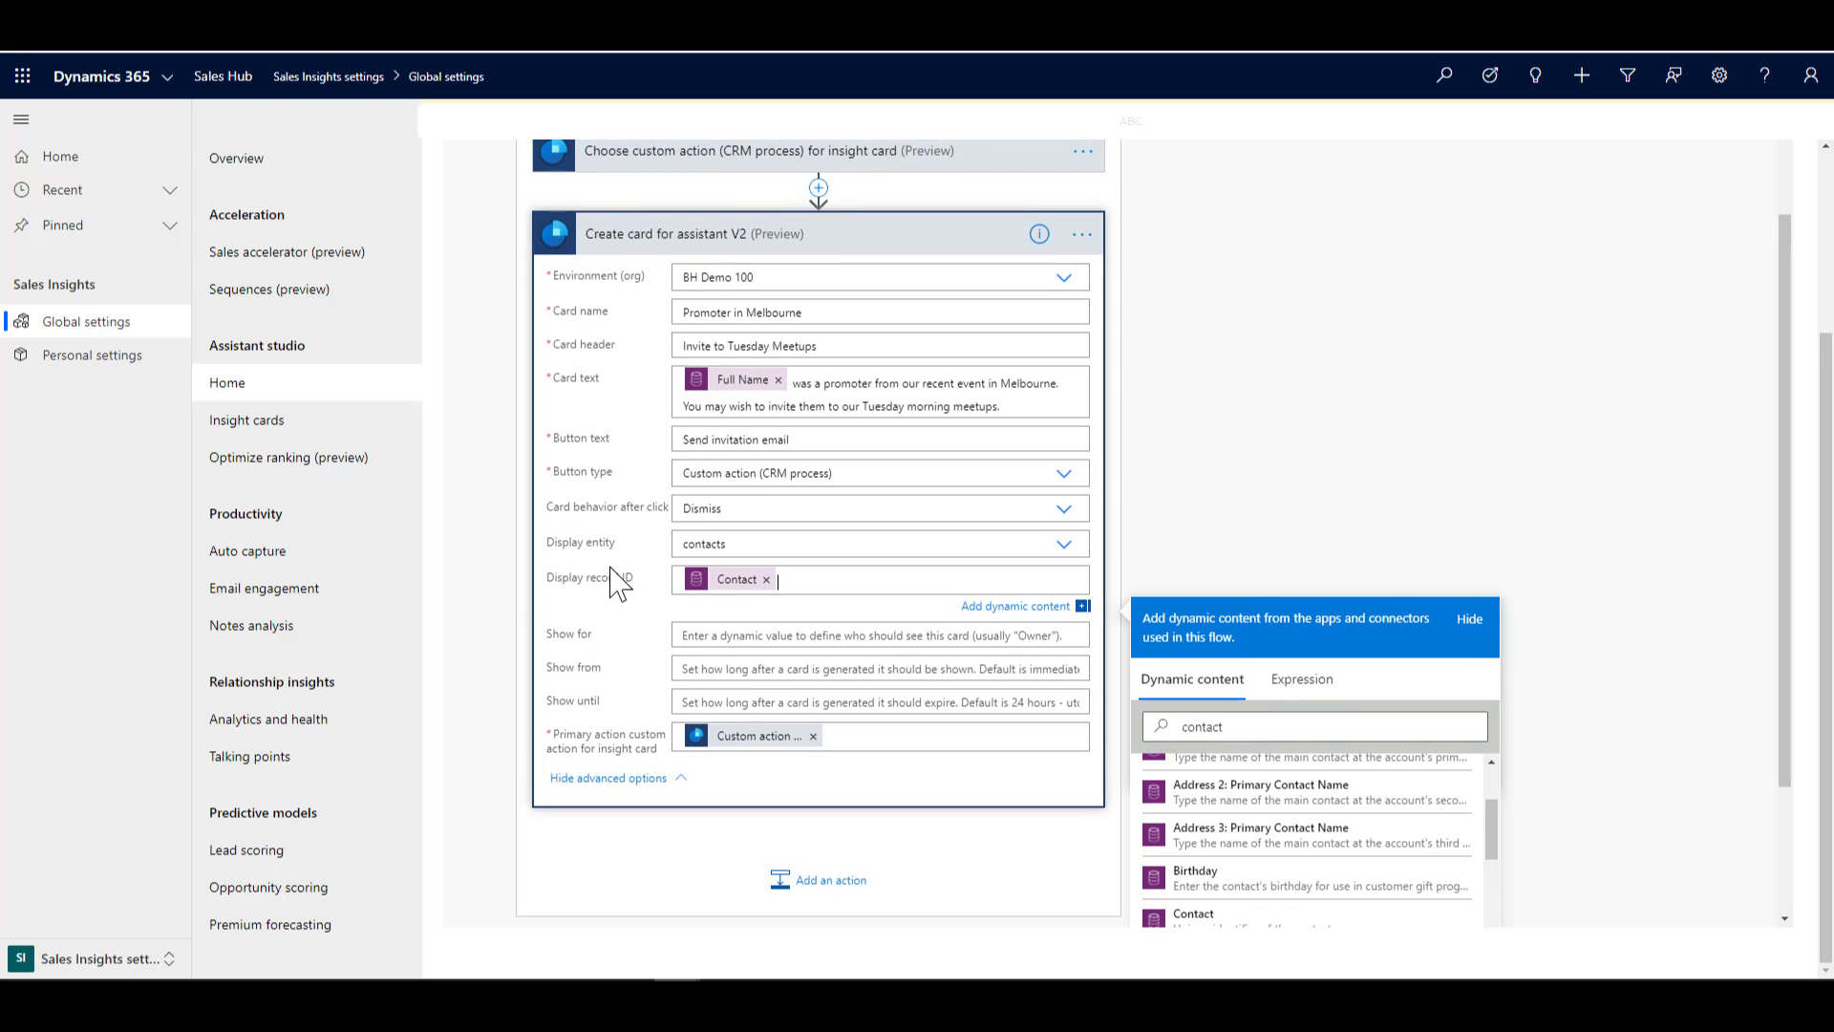
pyautogui.scroll(1, 618, 583)
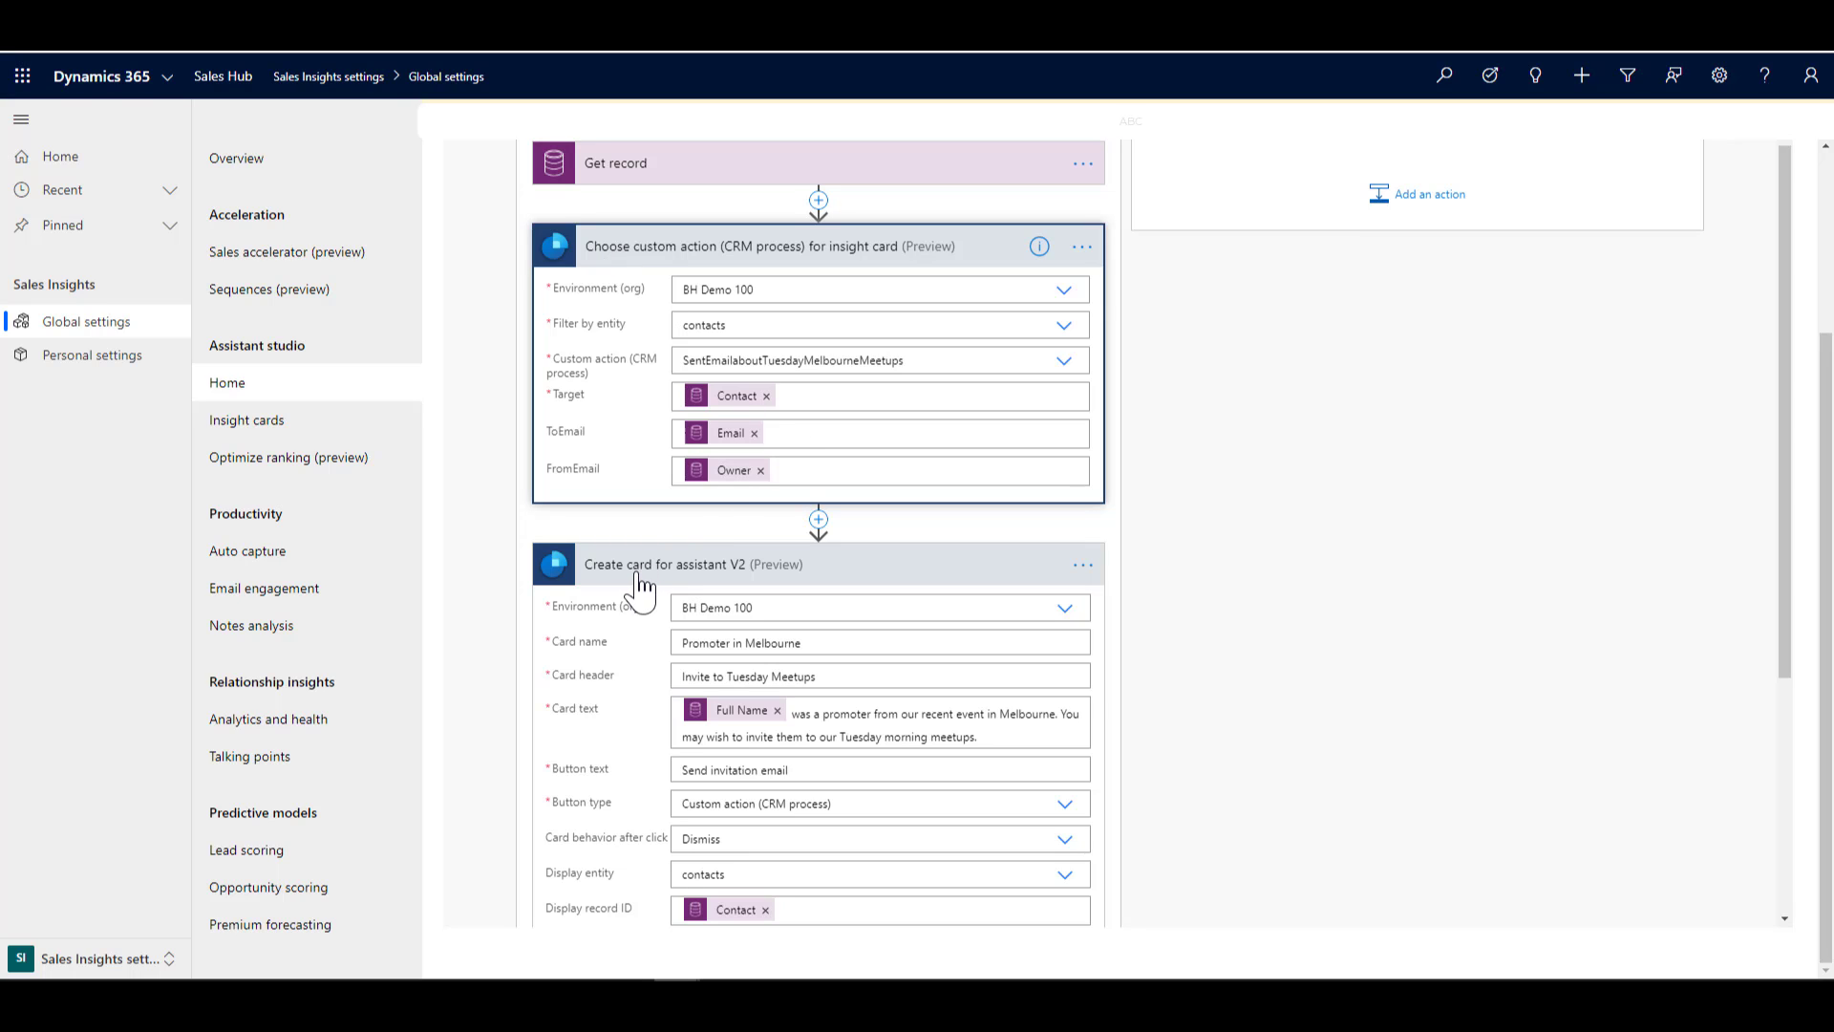
pyautogui.scroll(-2, 631, 611)
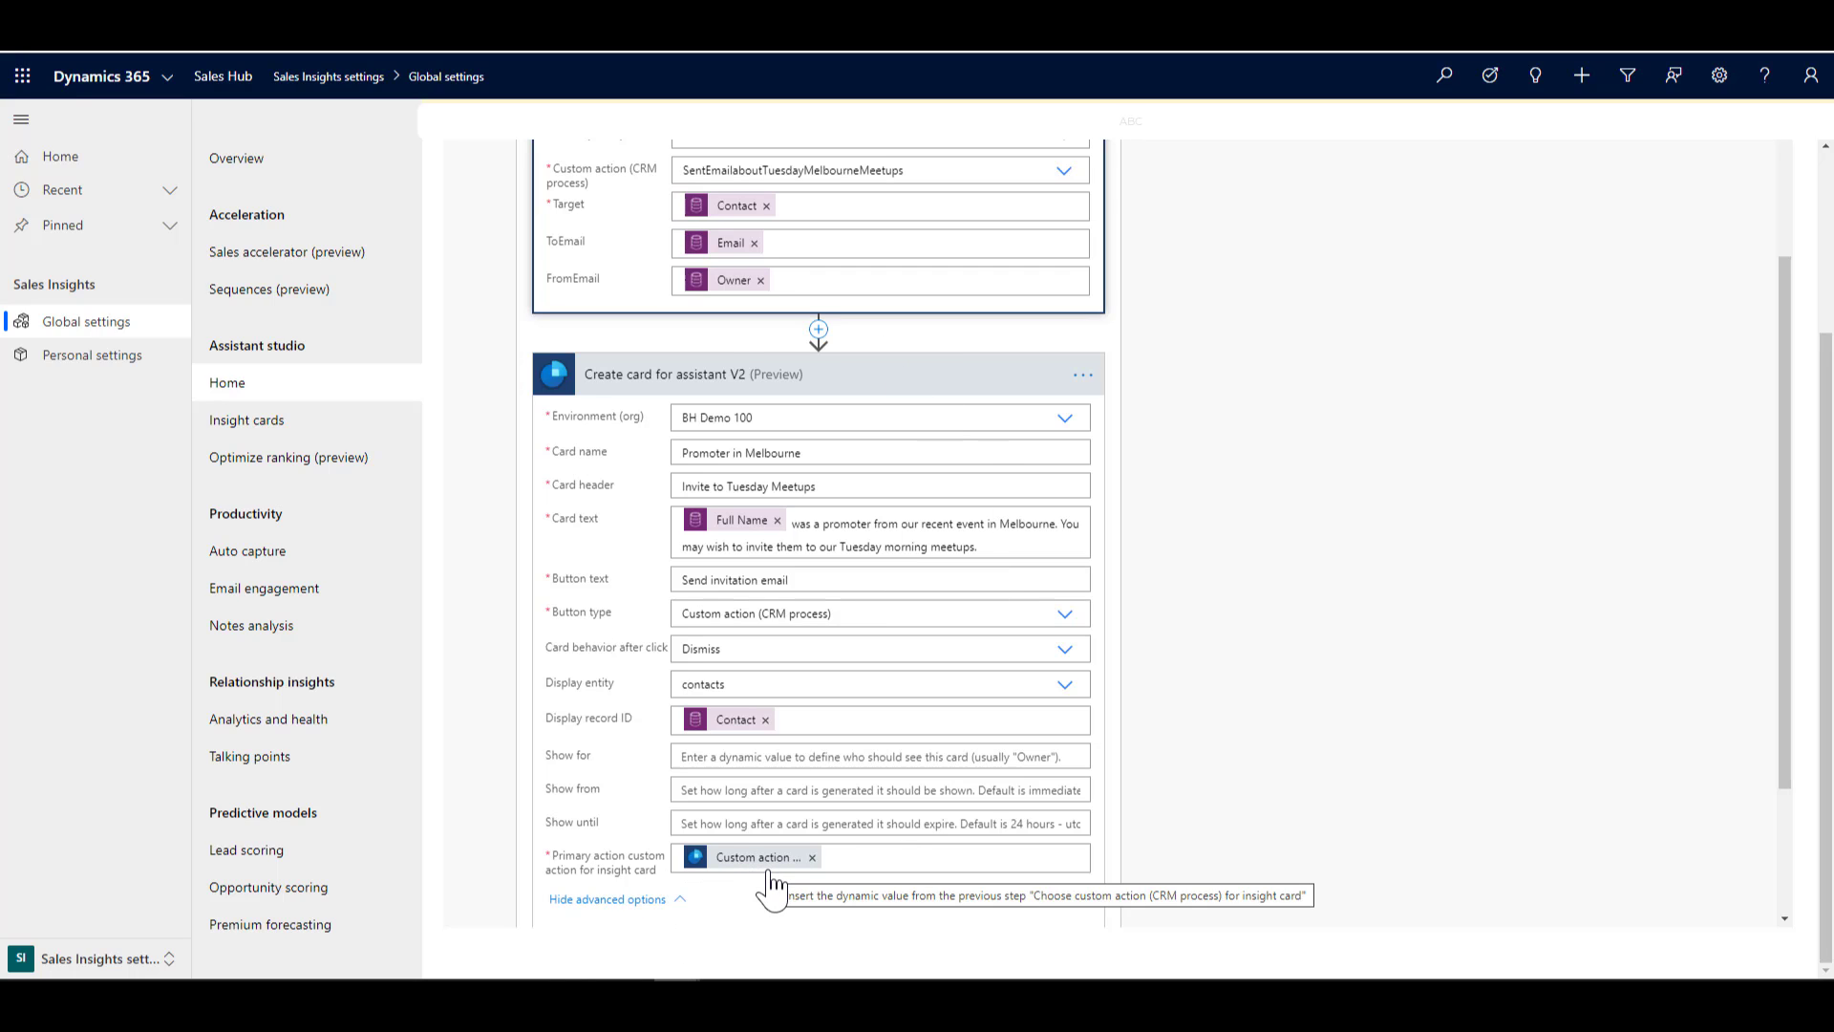
pyautogui.scroll(5, 774, 651)
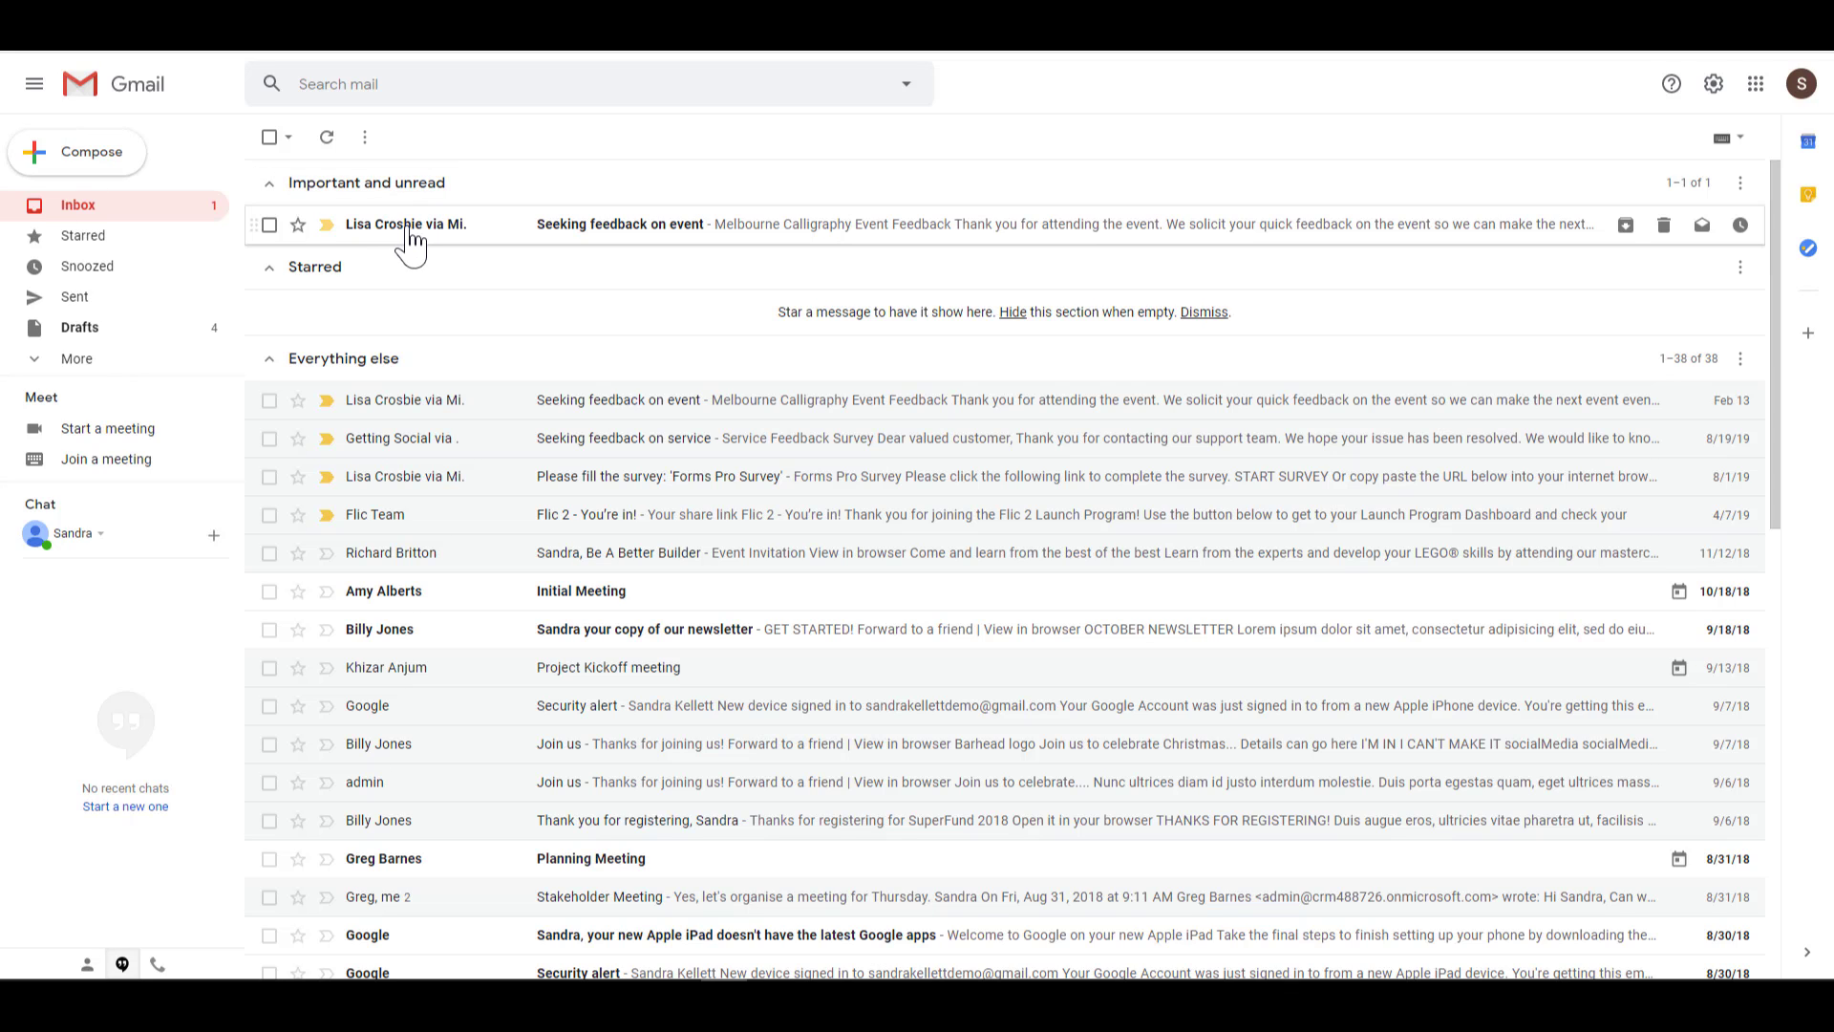
# Switch to Gmail, open the unread "Seeking feedback on event" email and start its survey.
pyautogui.moveTo(458, 234)
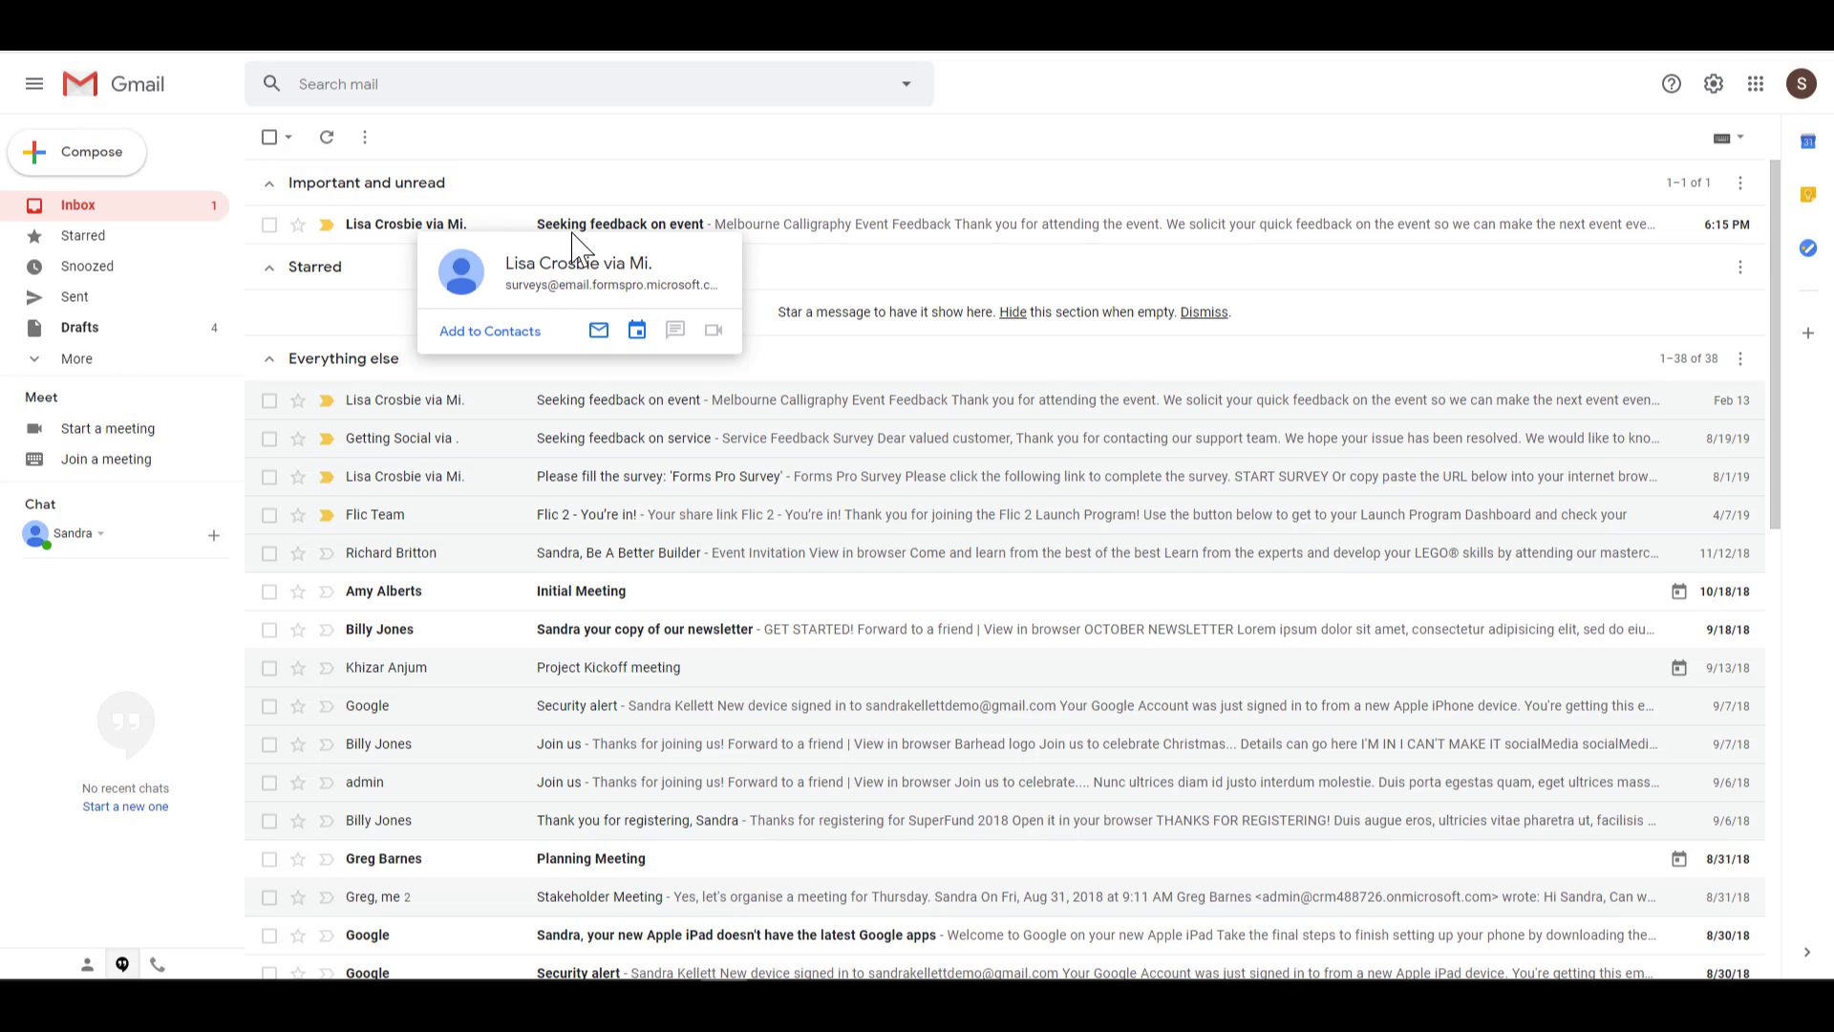
pyautogui.click(840, 397)
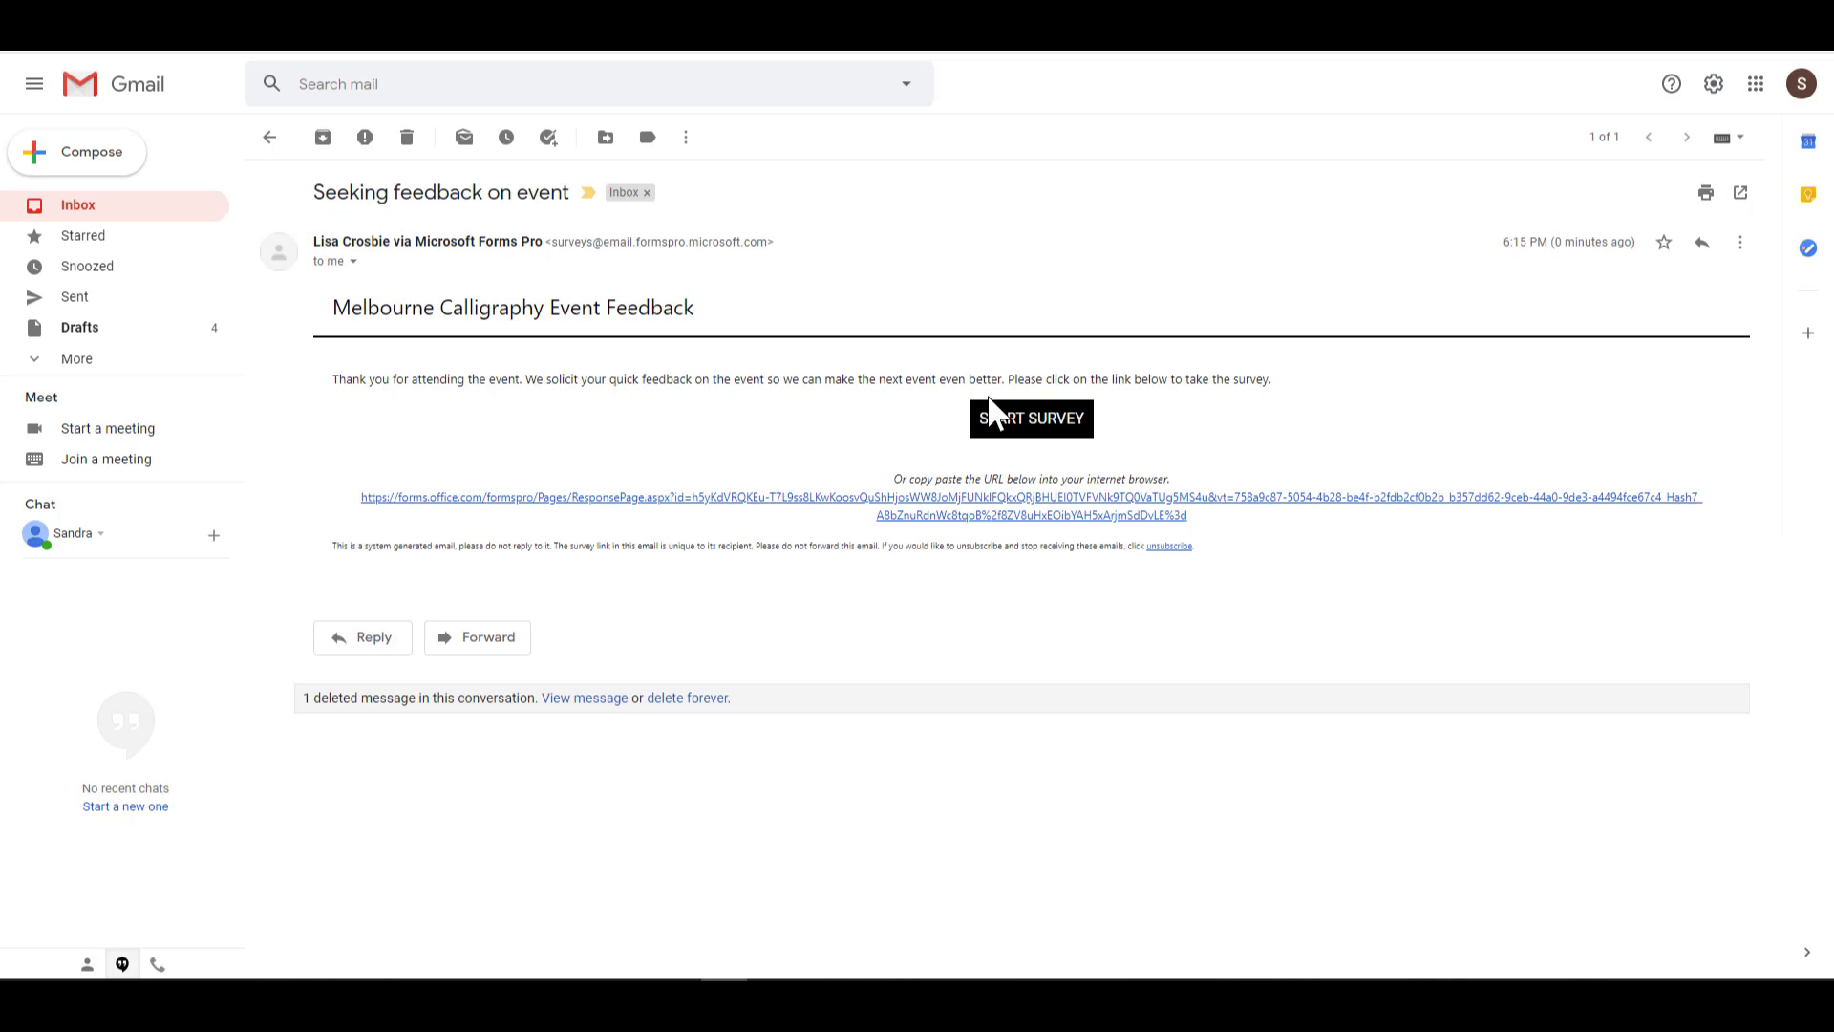
pyautogui.click(1016, 421)
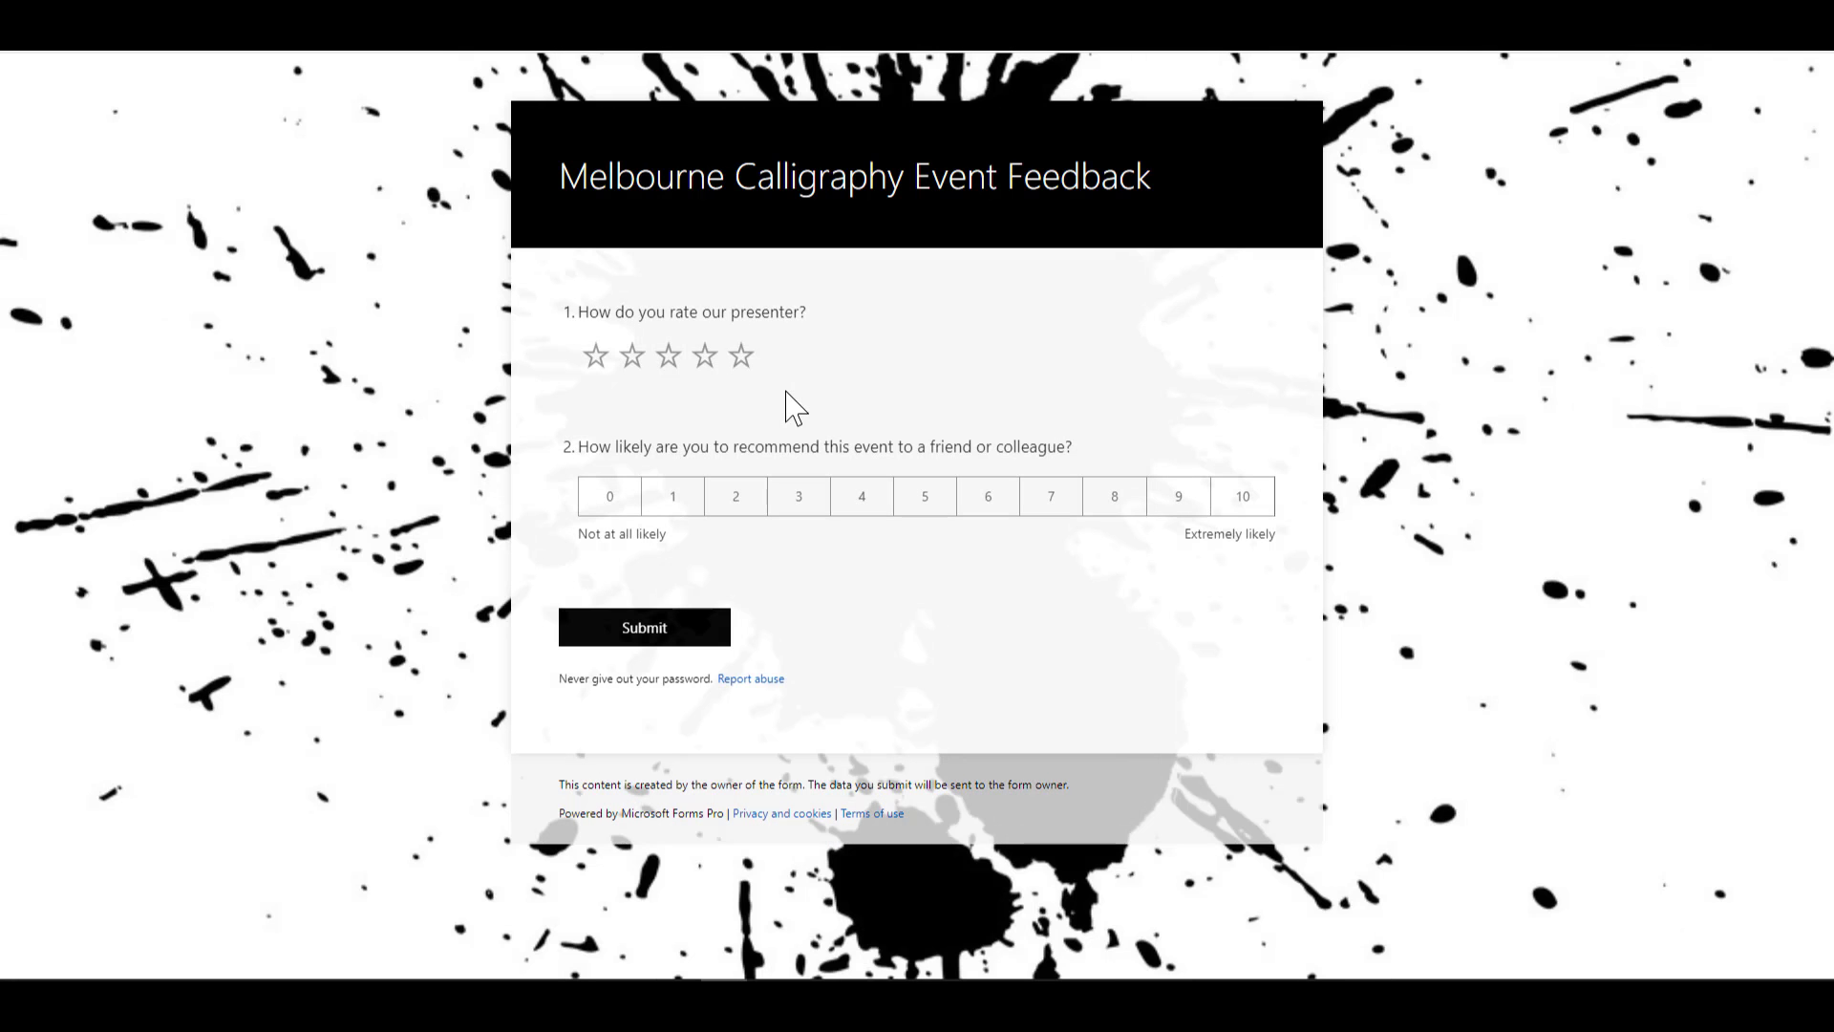
# Rate the presenter five stars, choose 10 for likelihood to recommend the event, and submit the survey.
pyautogui.click(744, 361)
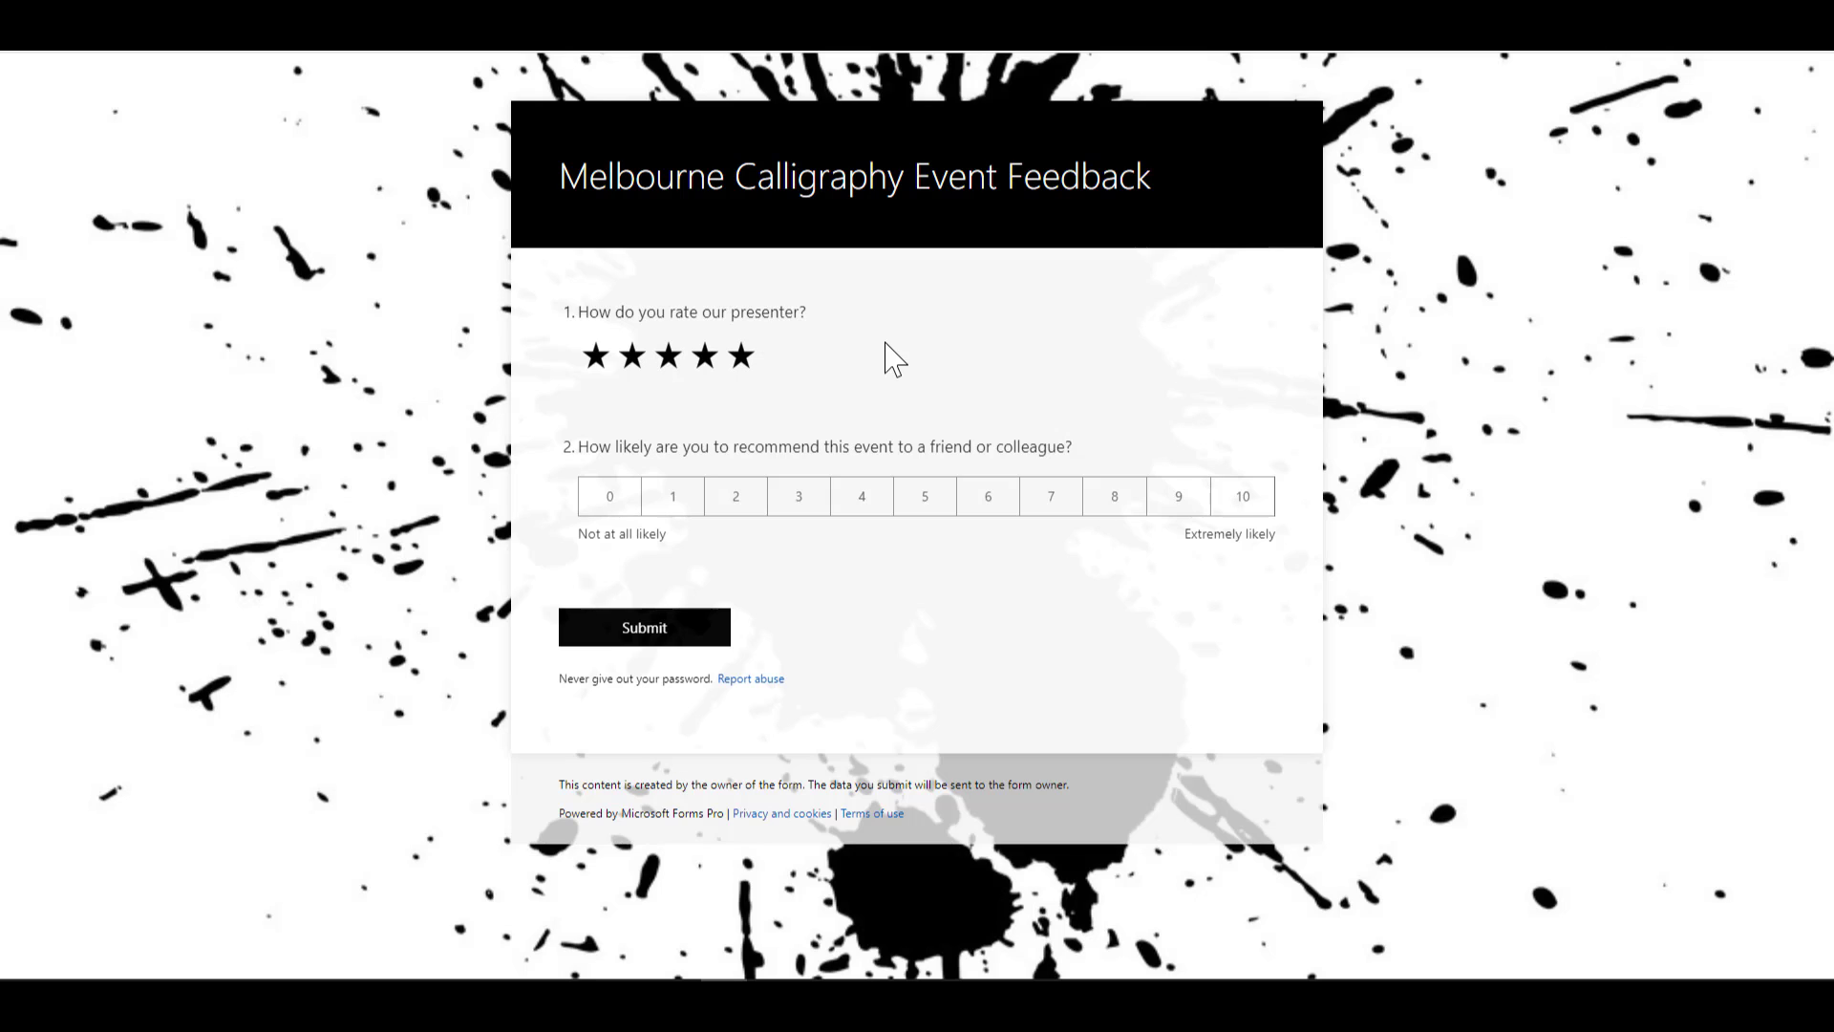
pyautogui.click(1246, 501)
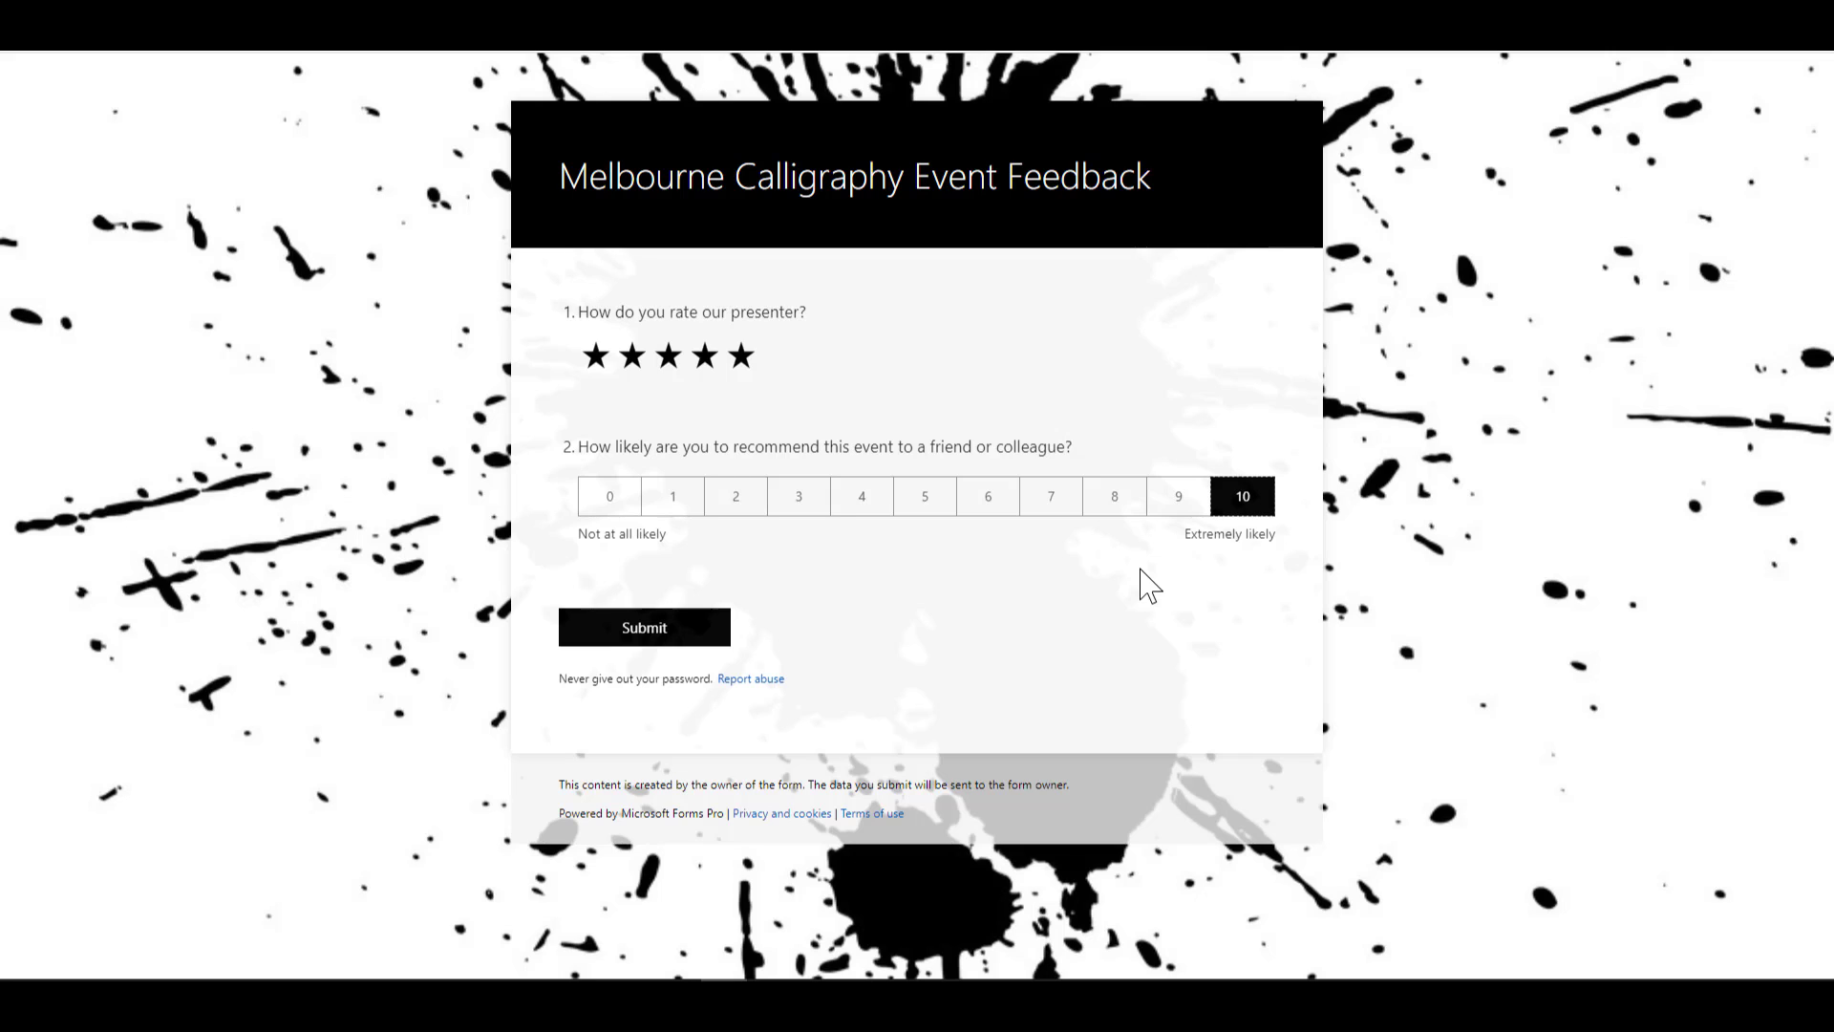
pyautogui.click(672, 635)
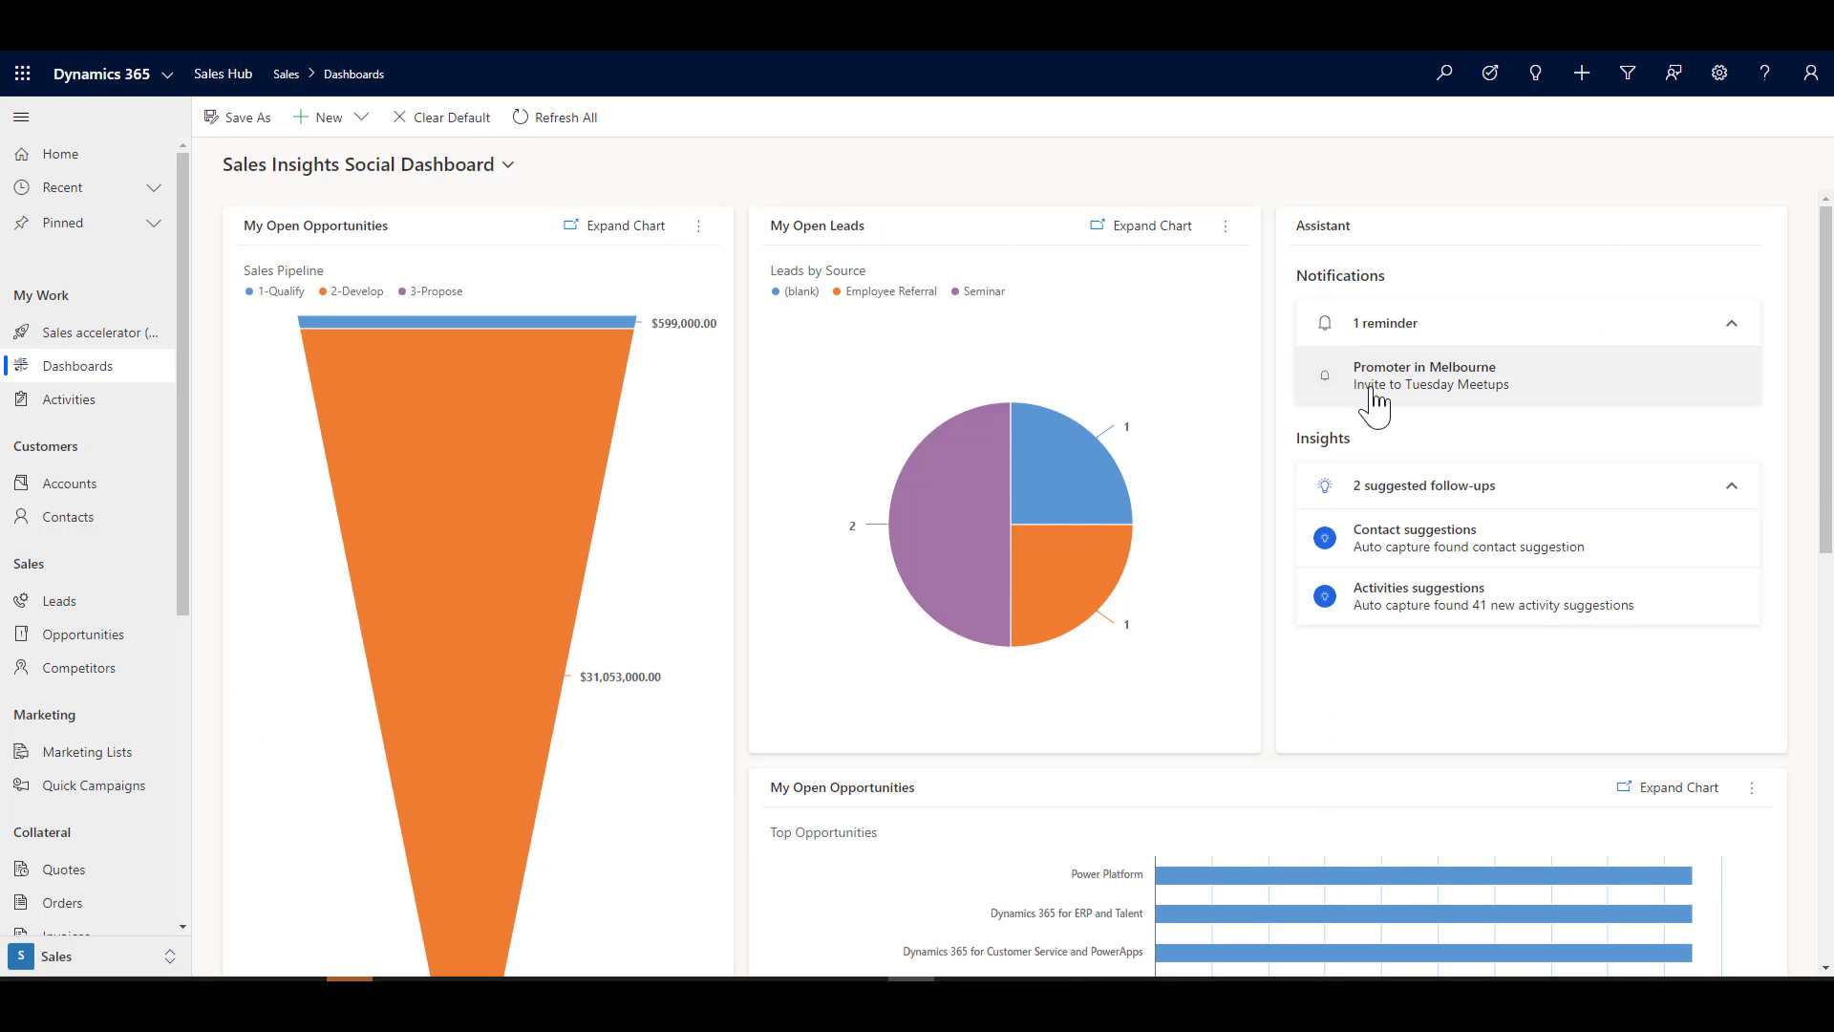
# On the Dynamics 365 Sales Insights Social Dashboard, open the "Promoter in Melbourne" reminder and send its invitation email.
pyautogui.click(1454, 388)
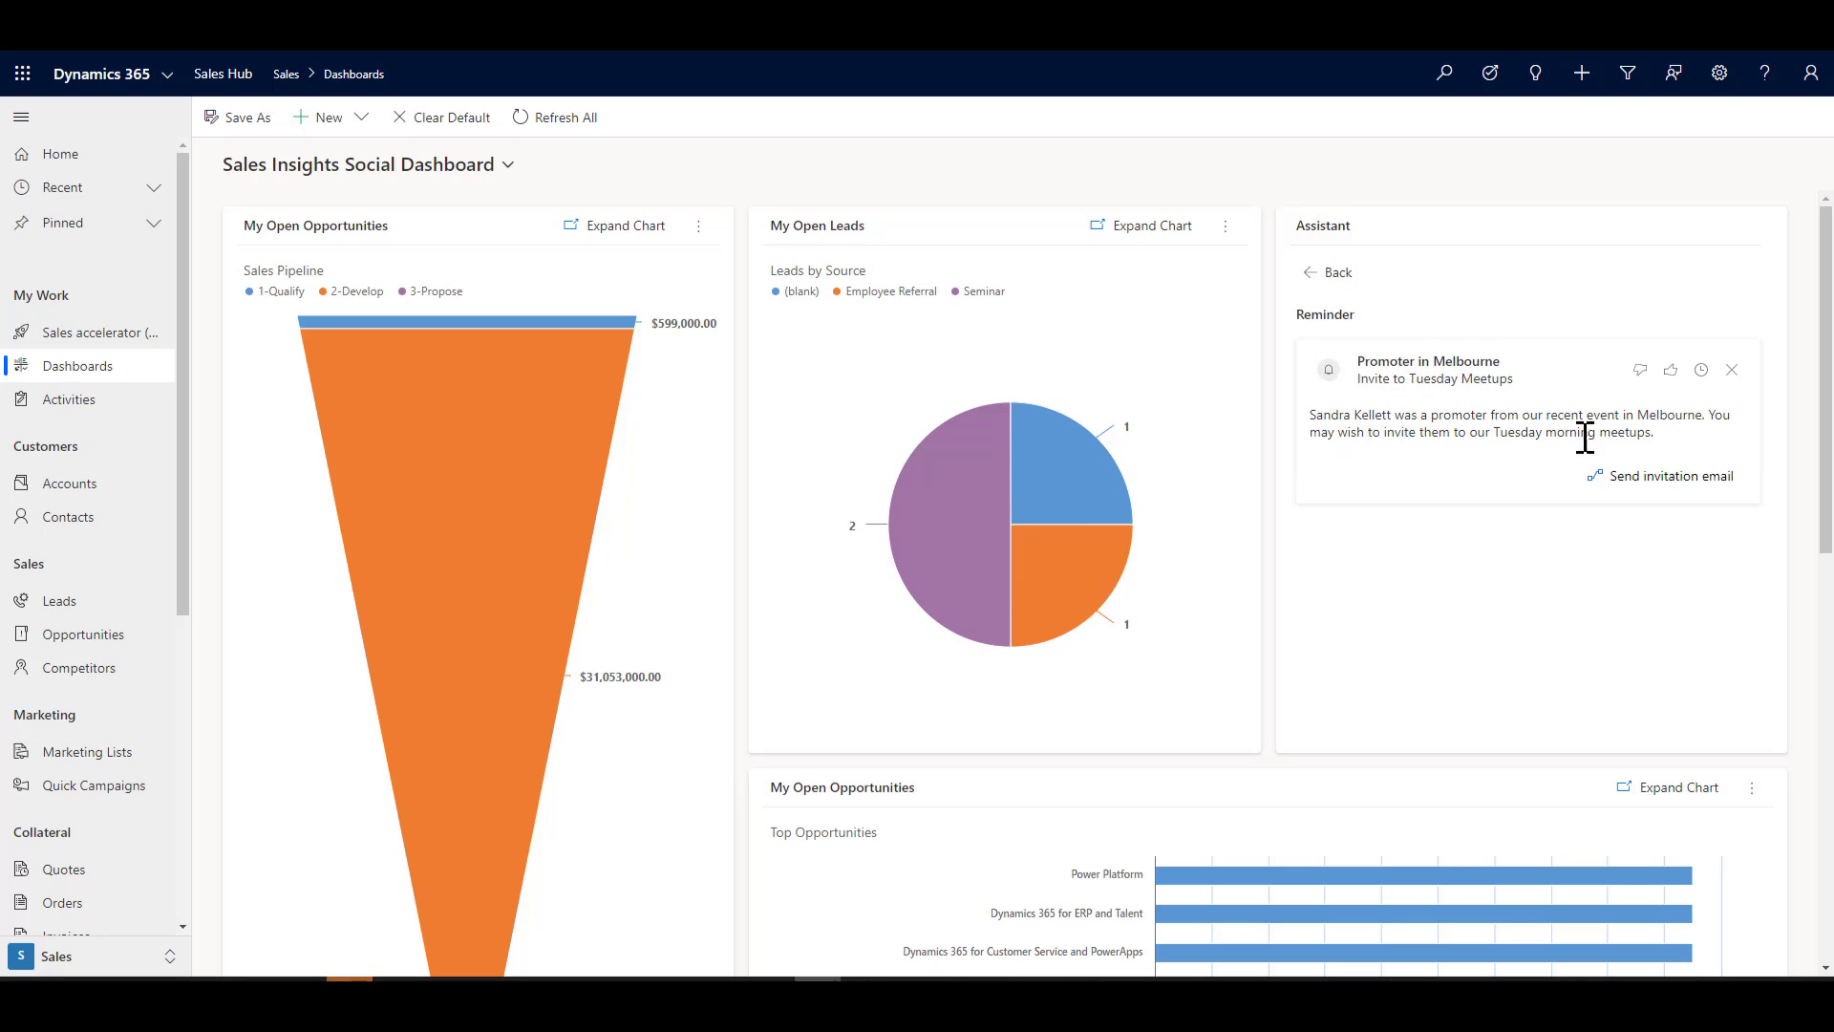
pyautogui.click(1651, 492)
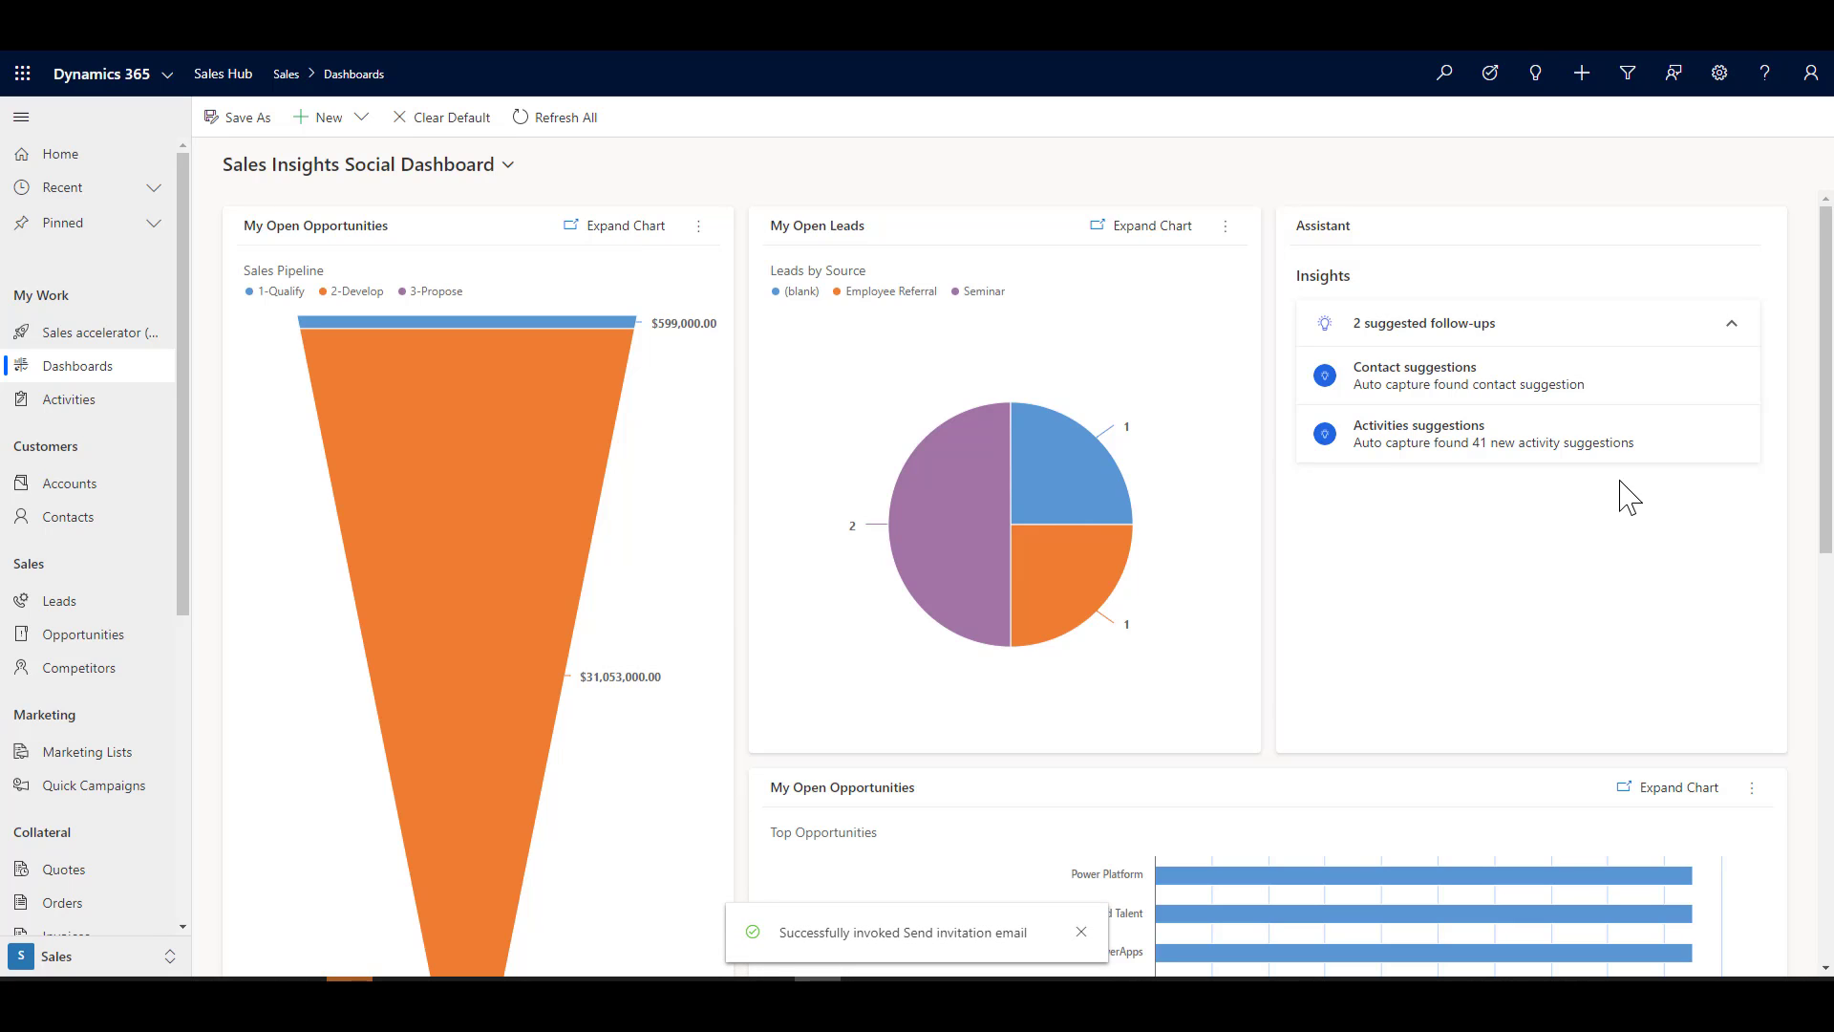
# Open the pinned contact record of the customer who answered the survey.
pyautogui.click(153, 229)
pyautogui.click(119, 260)
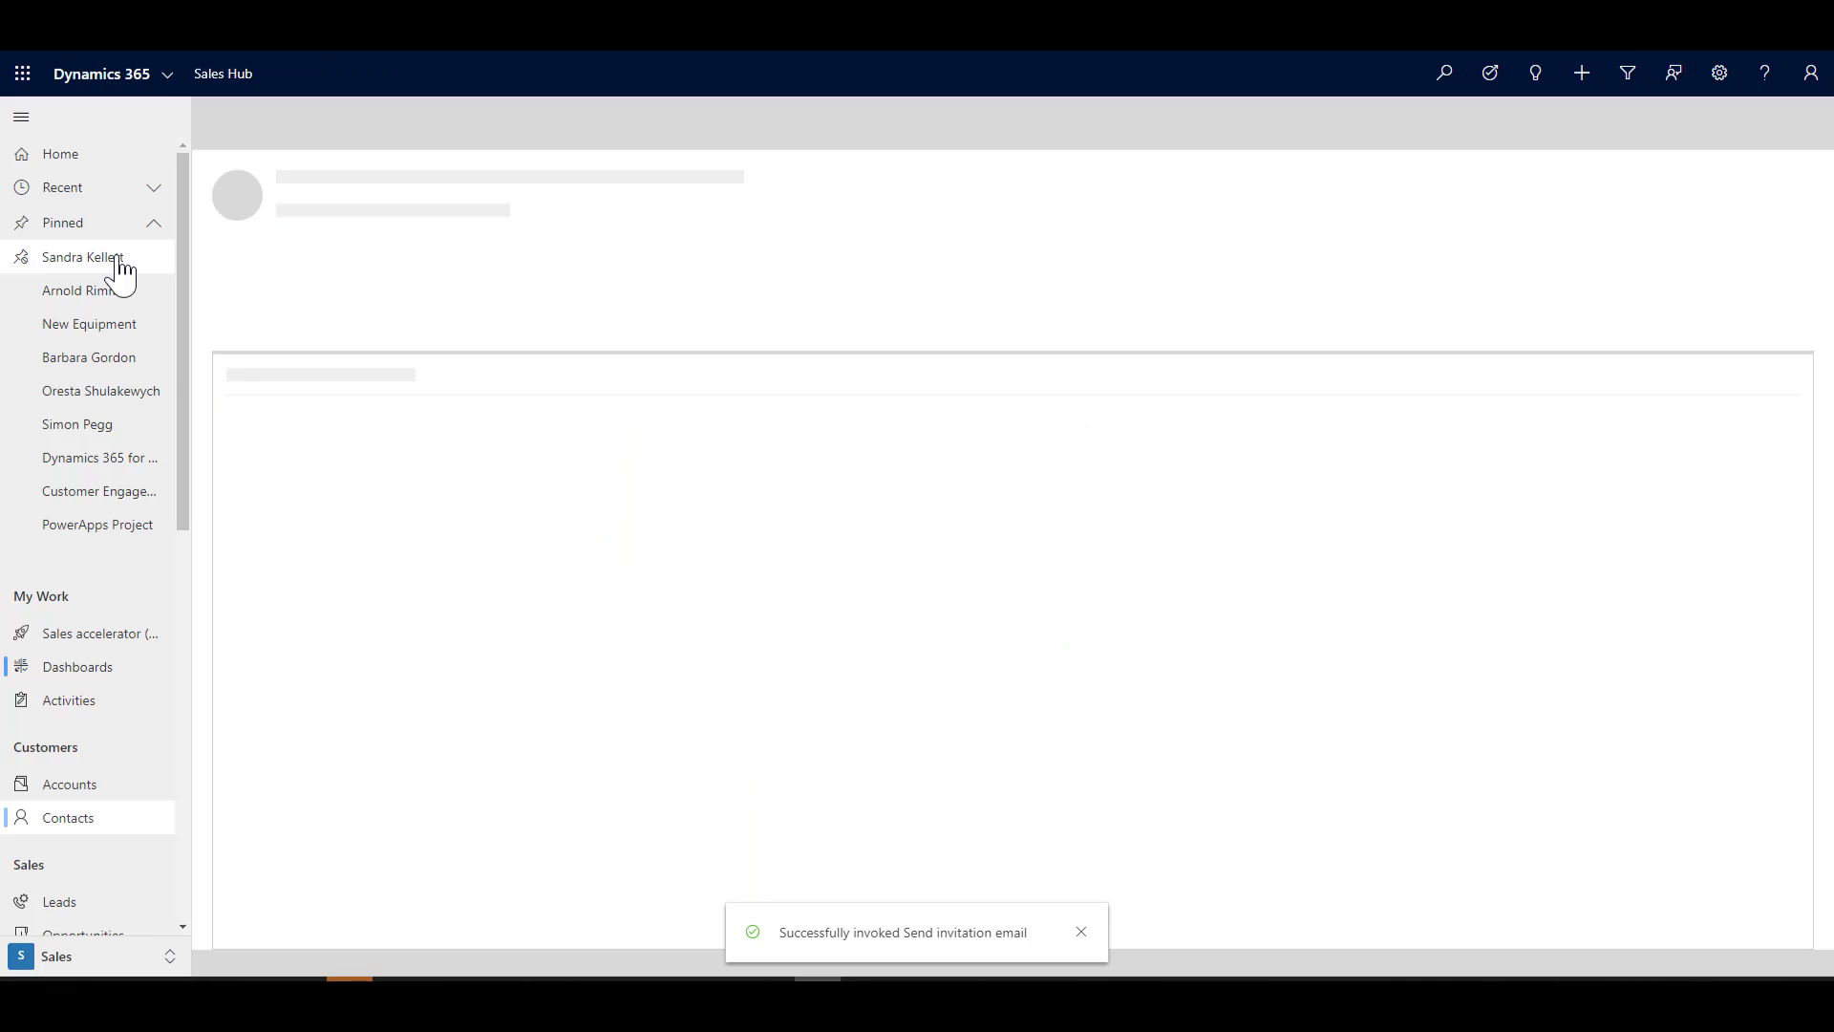